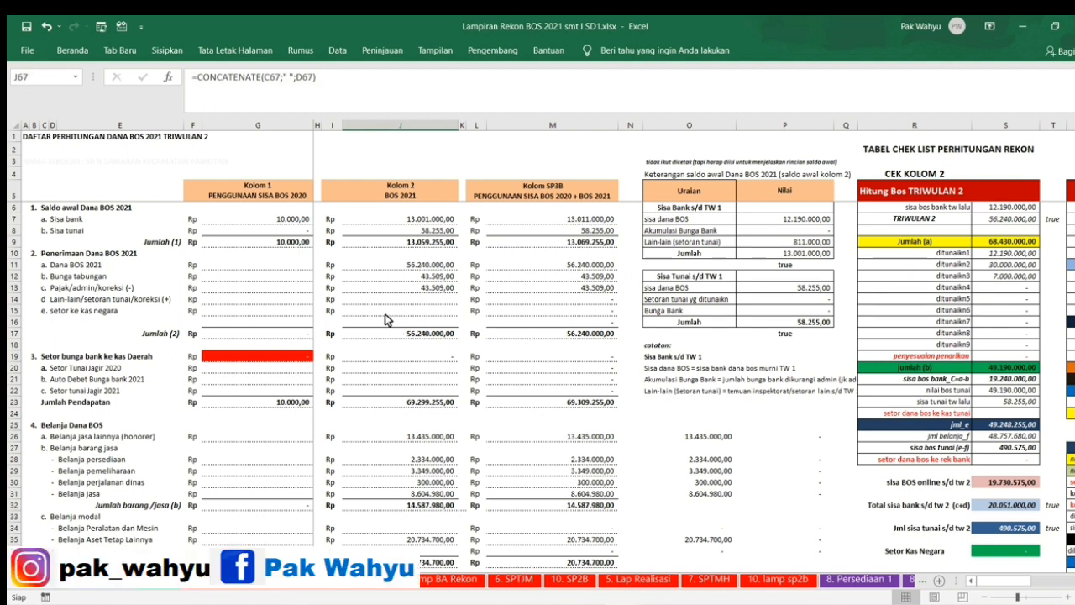
- Examine the TW2 sheet from the opening balance down to the closing balance details, focusing on Kolom 1 (Penggunaan Sisa BOS 2020)
{"action": "scroll", "coordinate": [420, 319], "scroll_direction": "down", "scroll_amount": 1}
{"action": "scroll", "coordinate": [420, 319], "scroll_direction": "up", "scroll_amount": 1}
{"action": "left_click", "coordinate": [476, 471]}
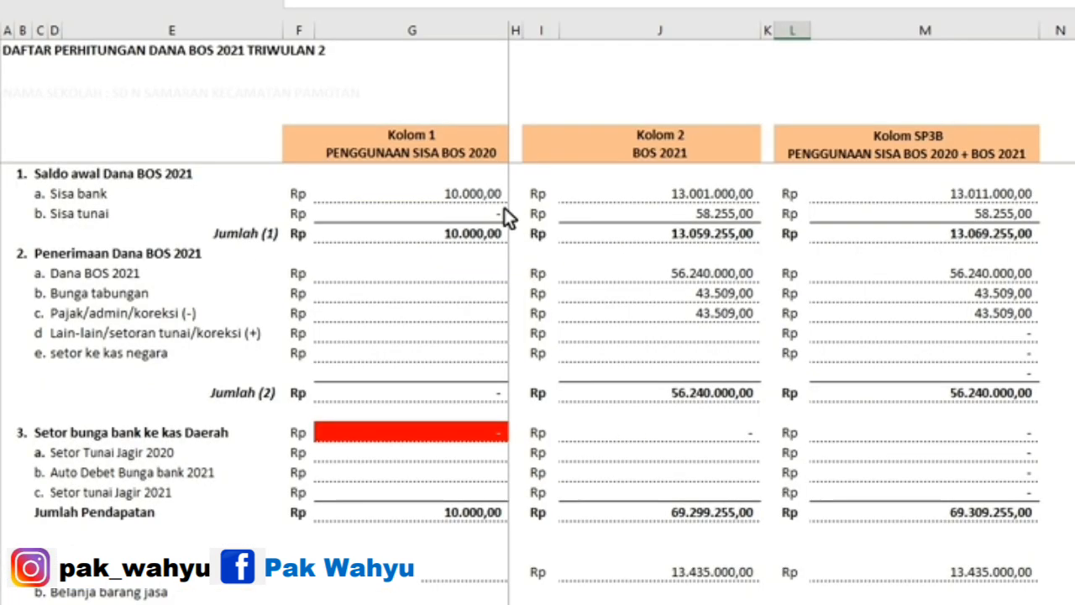
{"action": "left_click", "coordinate": [290, 218]}
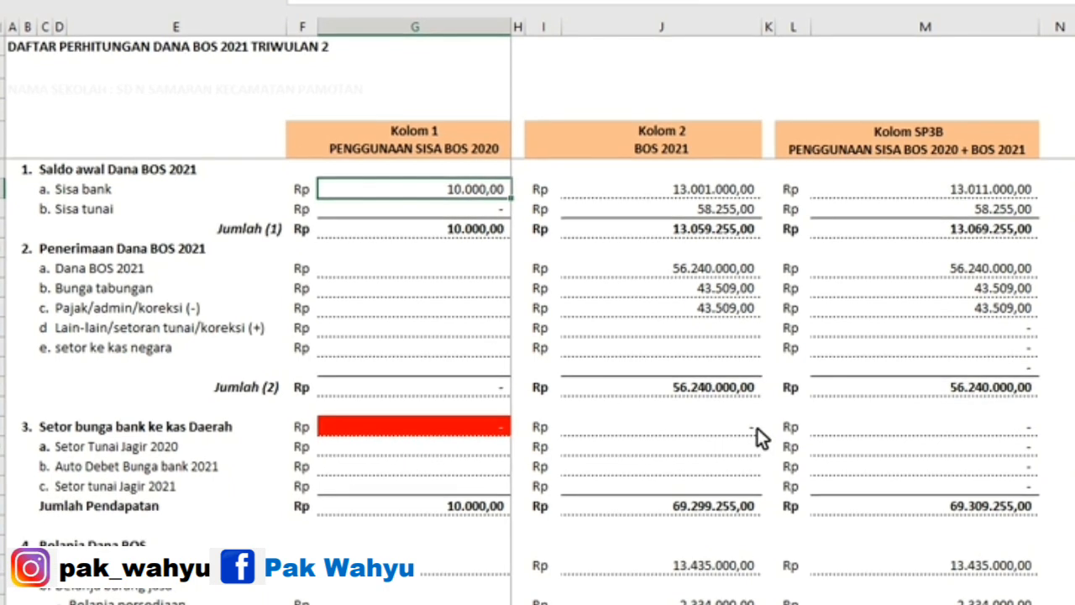
{"action": "scroll", "coordinate": [471, 294], "scroll_direction": "down", "scroll_amount": 4}
{"action": "scroll", "coordinate": [469, 288], "scroll_direction": "down", "scroll_amount": 4}
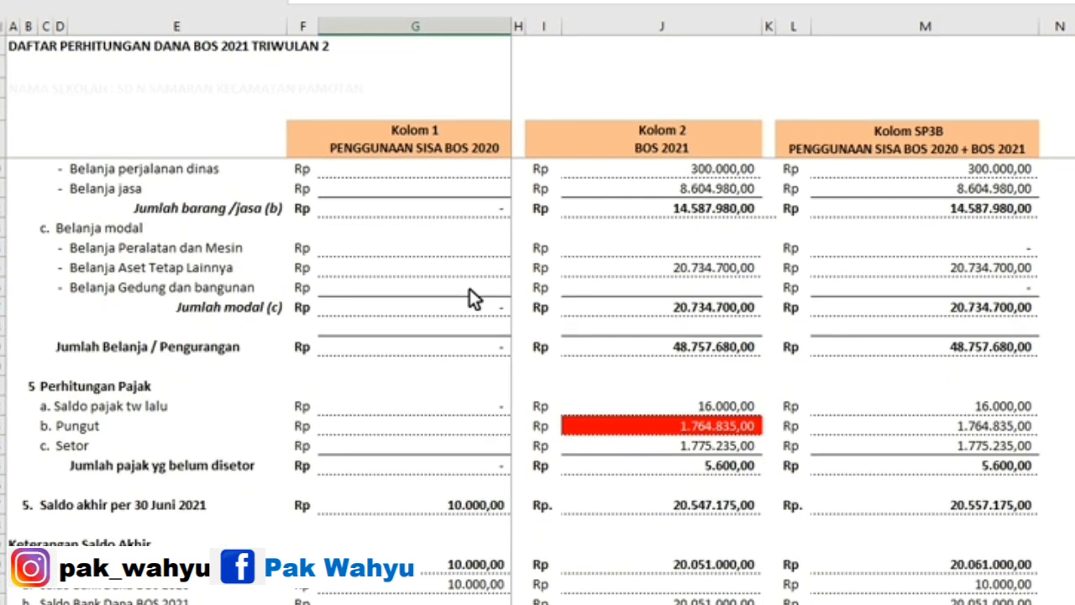
{"action": "scroll", "coordinate": [469, 285], "scroll_direction": "down", "scroll_amount": 3}
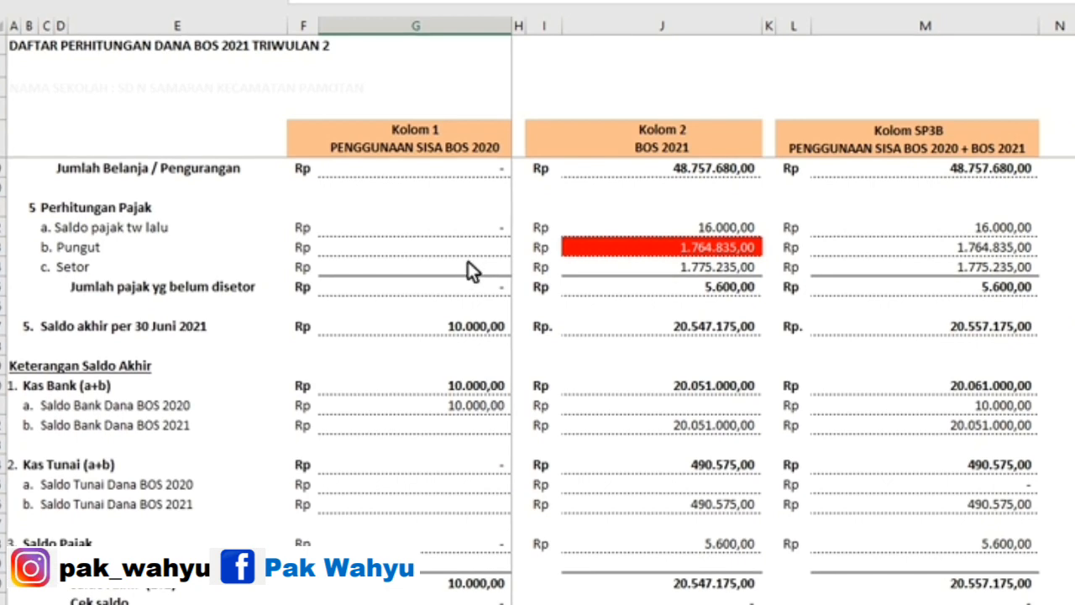
{"action": "scroll", "coordinate": [462, 285], "scroll_direction": "up", "scroll_amount": 11}
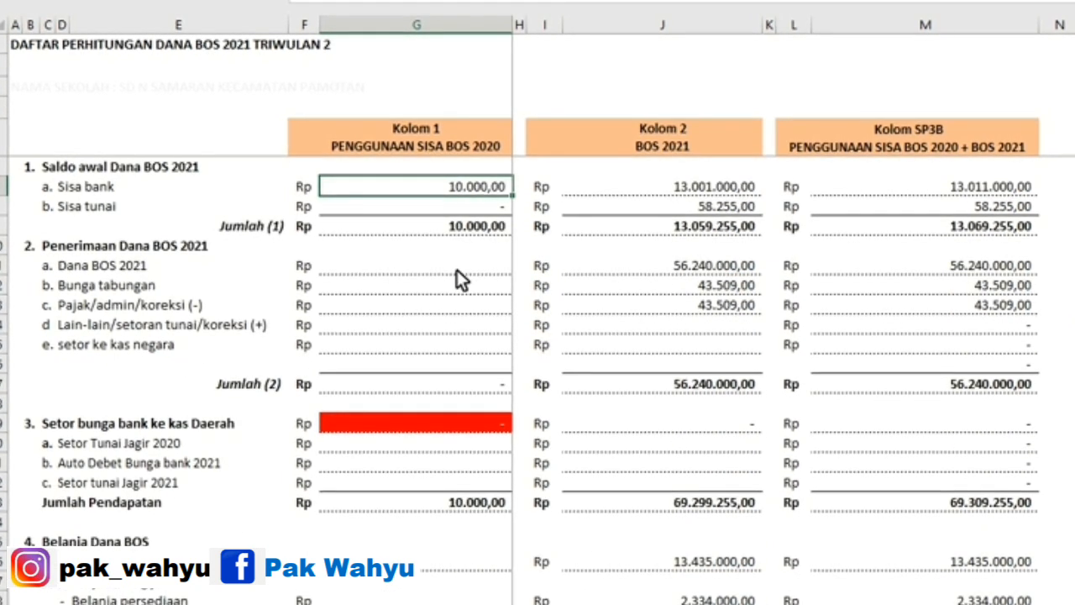
{"action": "scroll", "coordinate": [456, 270], "scroll_direction": "down", "scroll_amount": 2}
{"action": "scroll", "coordinate": [457, 275], "scroll_direction": "down", "scroll_amount": 8}
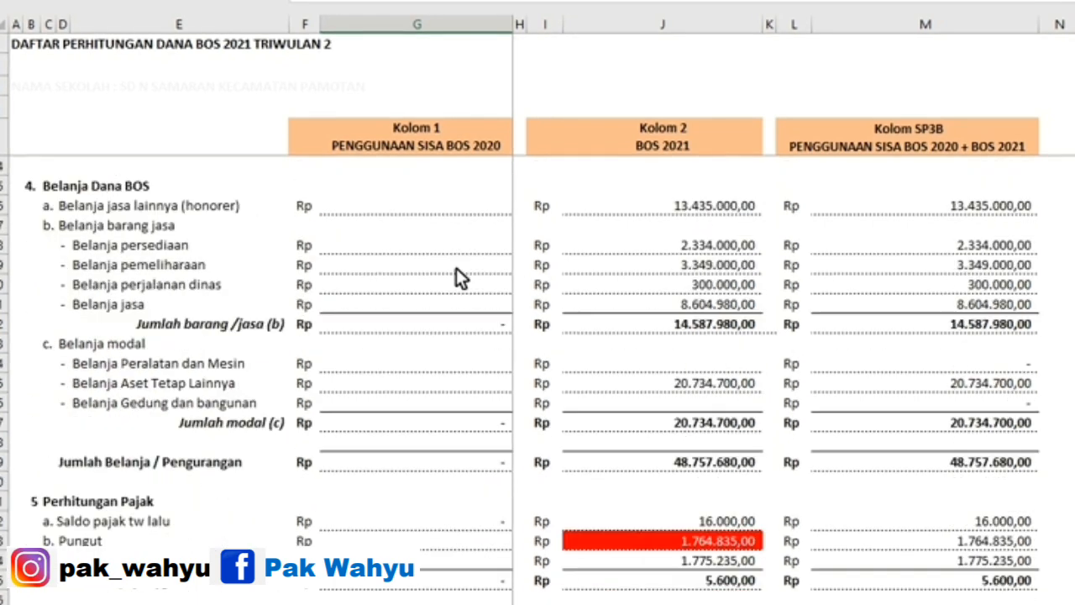
{"action": "scroll", "coordinate": [457, 319], "scroll_direction": "down", "scroll_amount": 3}
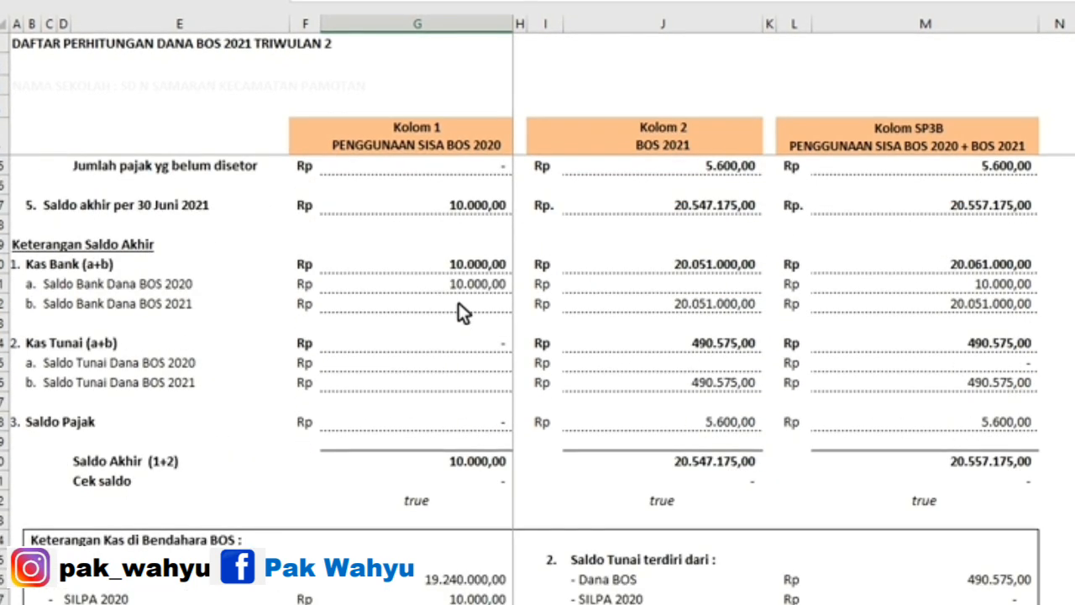
{"action": "scroll", "coordinate": [458, 311], "scroll_direction": "up", "scroll_amount": 13}
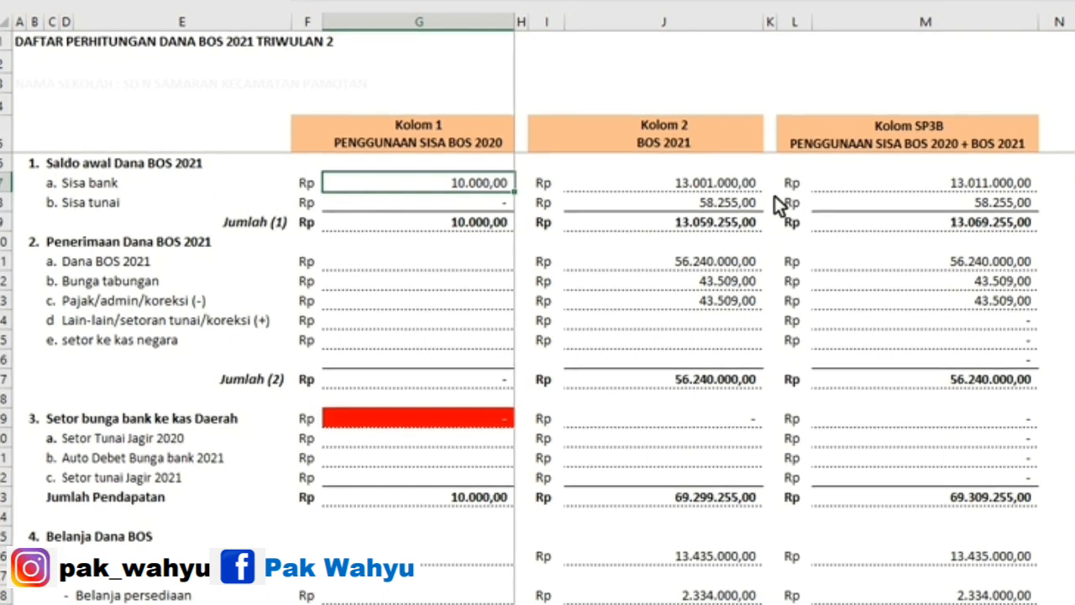
- Inspect the Kolom 2 (BOS 2021) cell contents for bank and cash opening balances, fund receipts, bank interest, deductions and their subtotals
{"action": "left_click", "coordinate": [734, 182]}
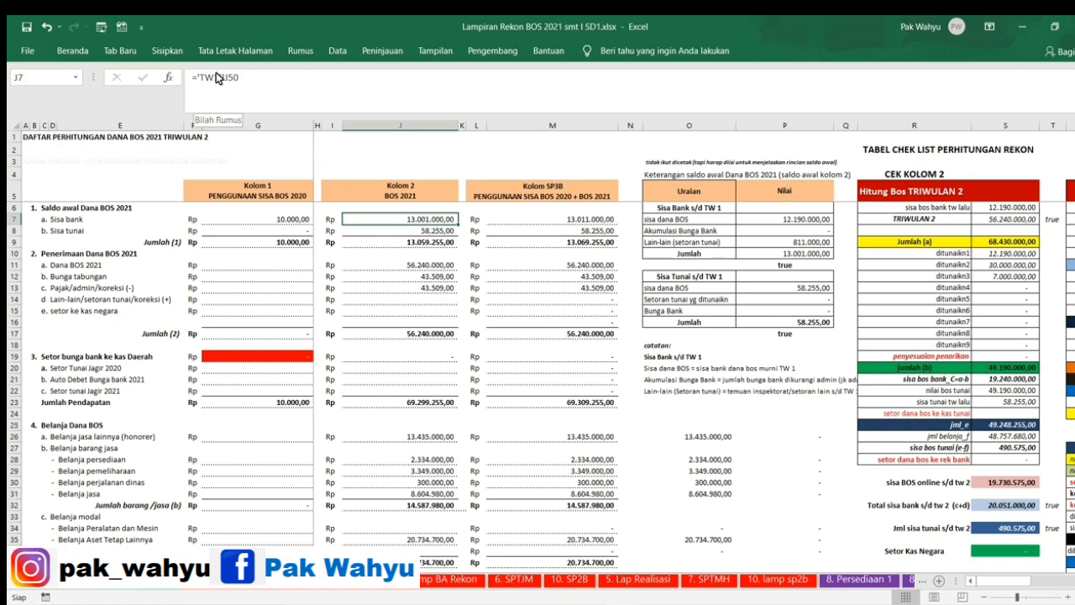
{"action": "left_click", "coordinate": [429, 232]}
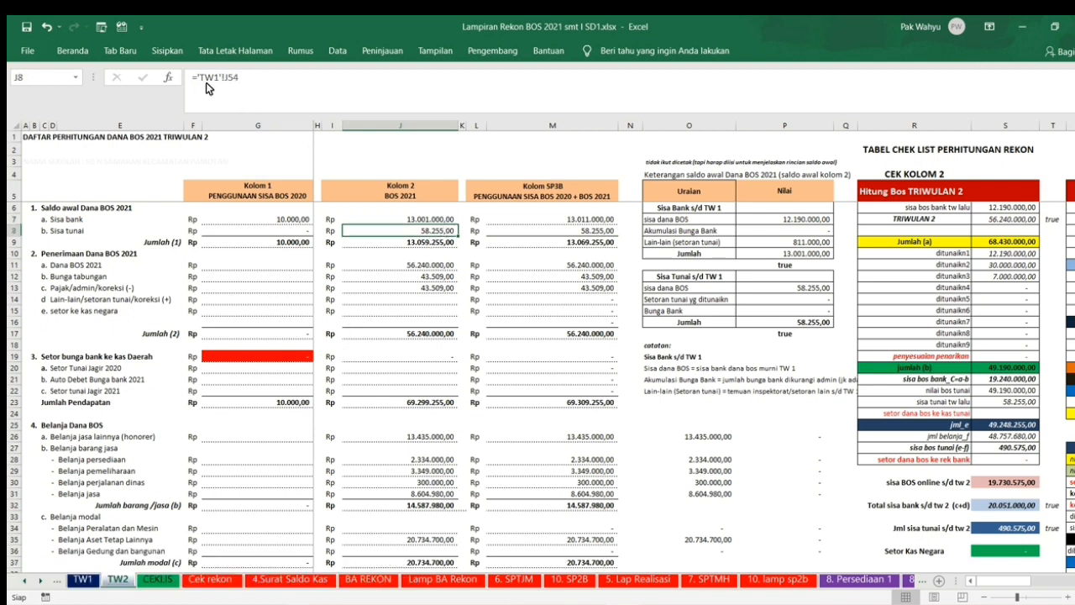
{"action": "left_click", "coordinate": [411, 243]}
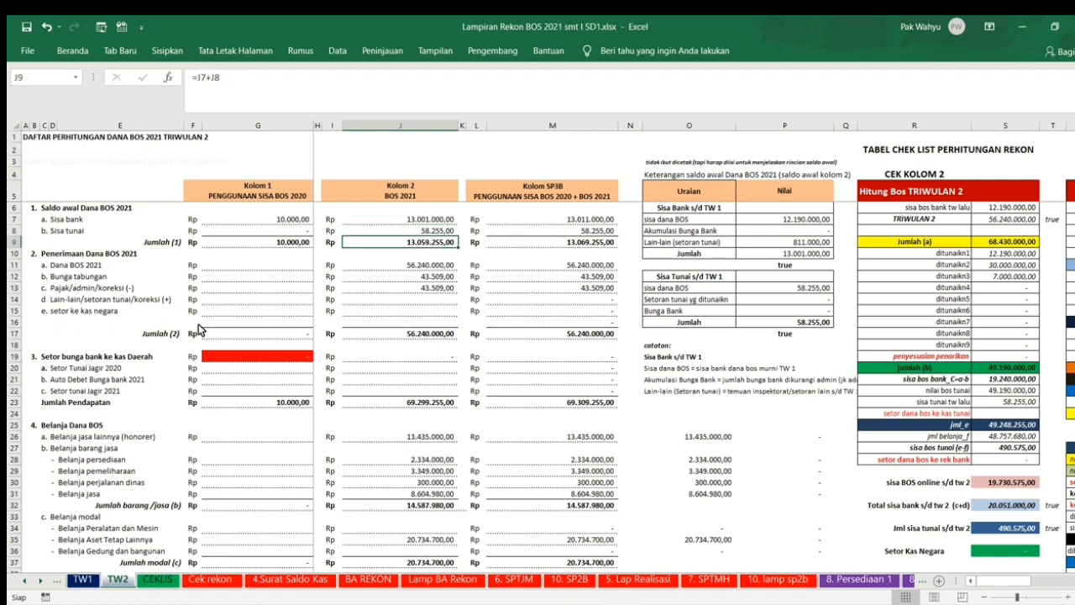
{"action": "left_click", "coordinate": [413, 265]}
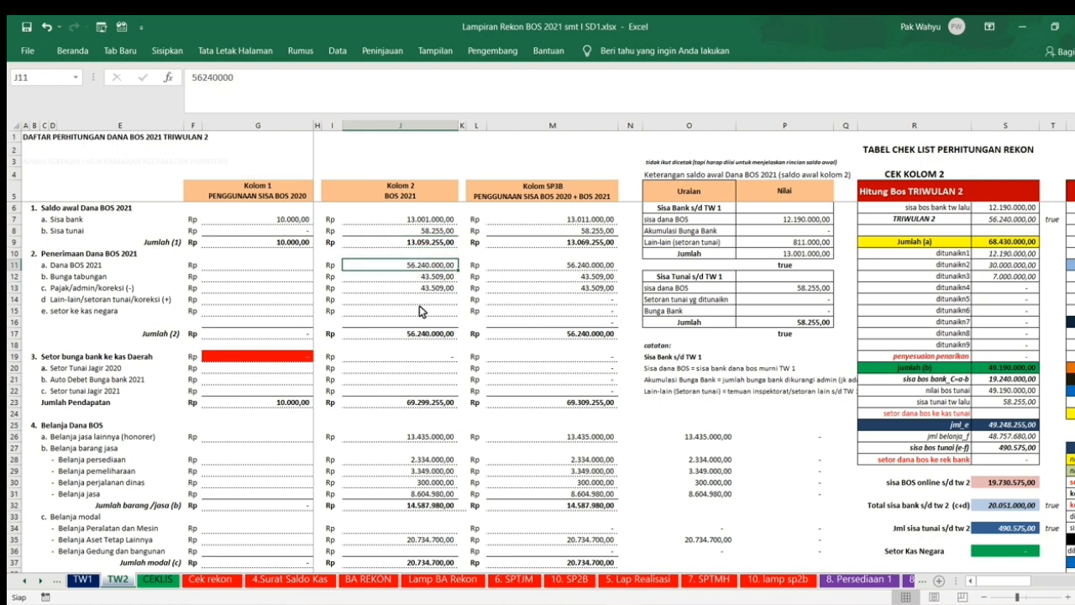
{"action": "scroll", "coordinate": [419, 302], "scroll_direction": "down", "scroll_amount": 2}
{"action": "scroll", "coordinate": [419, 298], "scroll_direction": "up", "scroll_amount": 2}
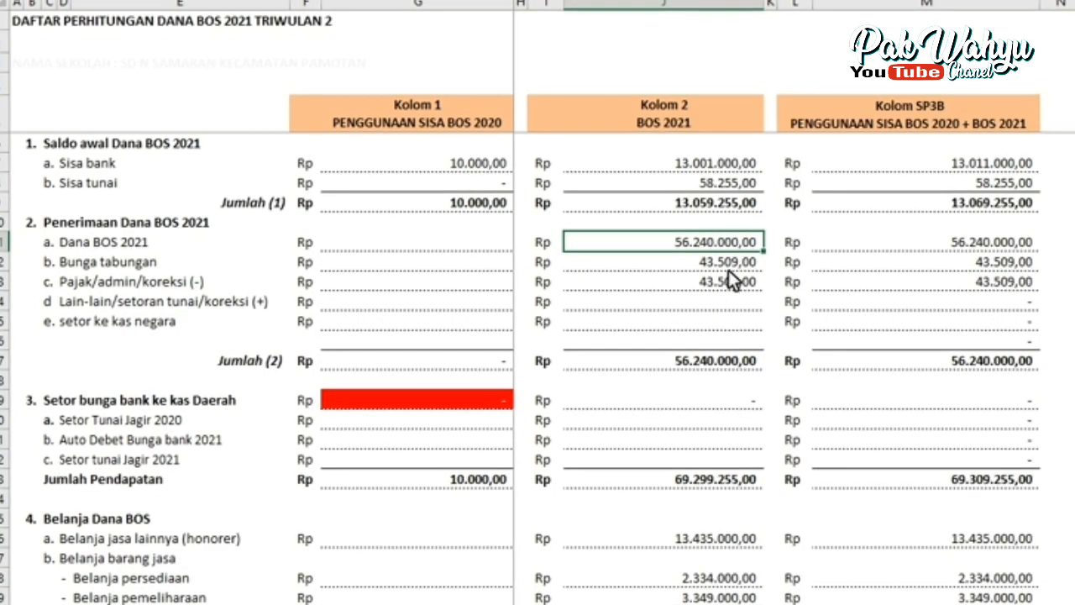
{"action": "left_click", "coordinate": [730, 265]}
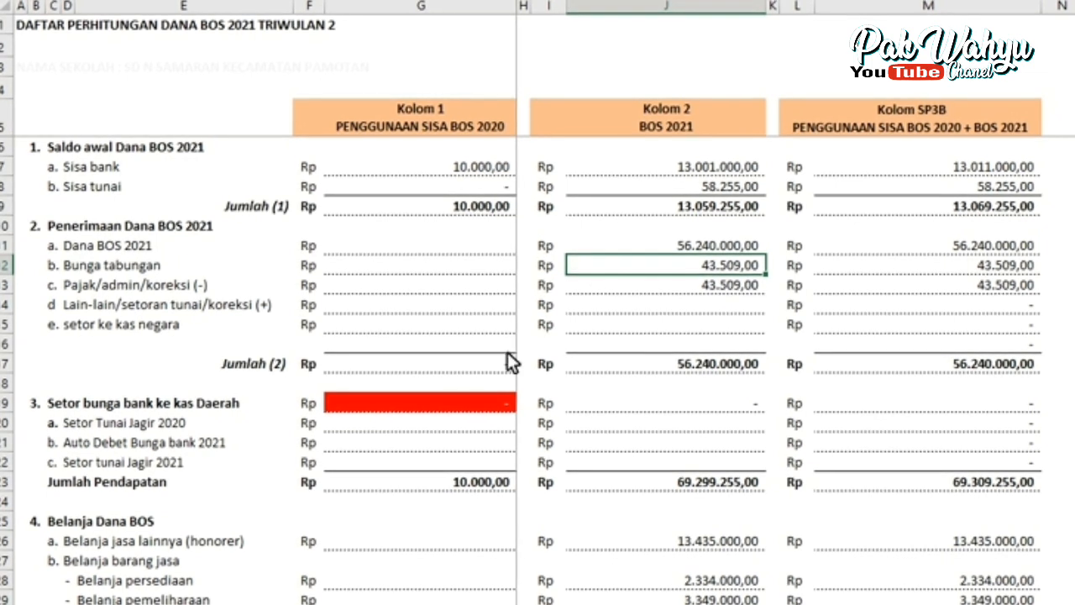
{"action": "left_click", "coordinate": [712, 284]}
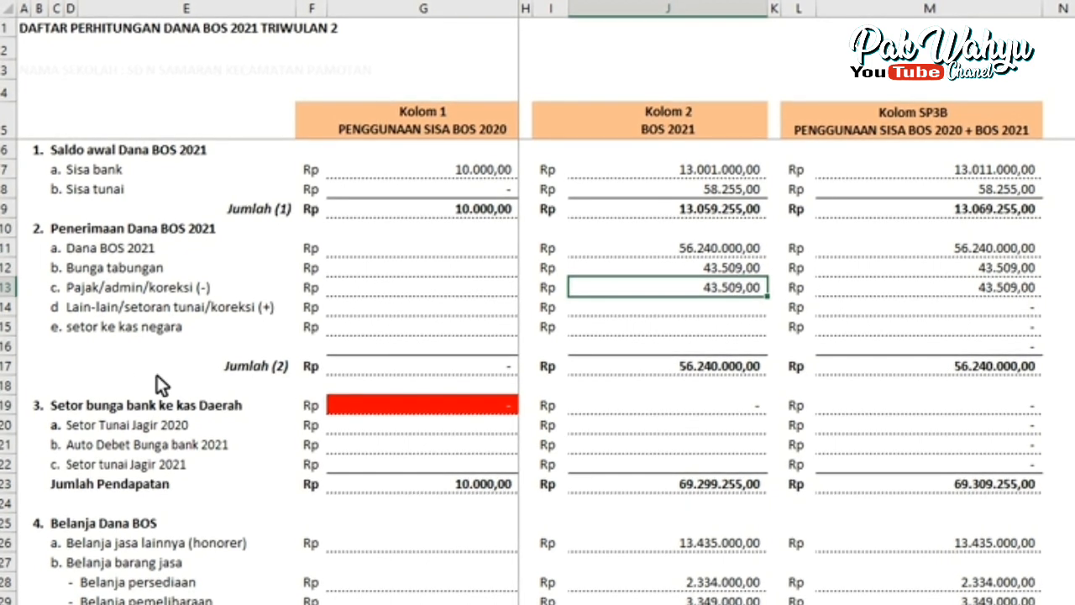
{"action": "left_click", "coordinate": [739, 370]}
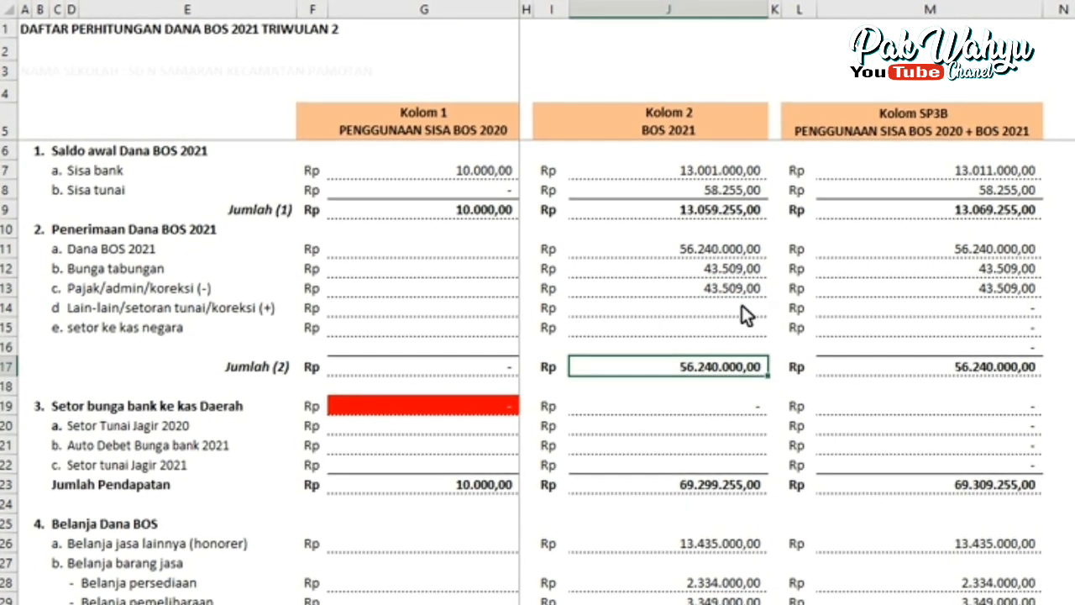
- Compare the Kolom 2 honorer expense in J26 with its total on the perhitungan blanja sheet of Lampiran korelasi lembar hitung Tw 2.xlsx
{"action": "scroll", "coordinate": [746, 331], "scroll_direction": "down", "scroll_amount": 3}
{"action": "scroll", "coordinate": [745, 337], "scroll_direction": "up", "scroll_amount": 1}
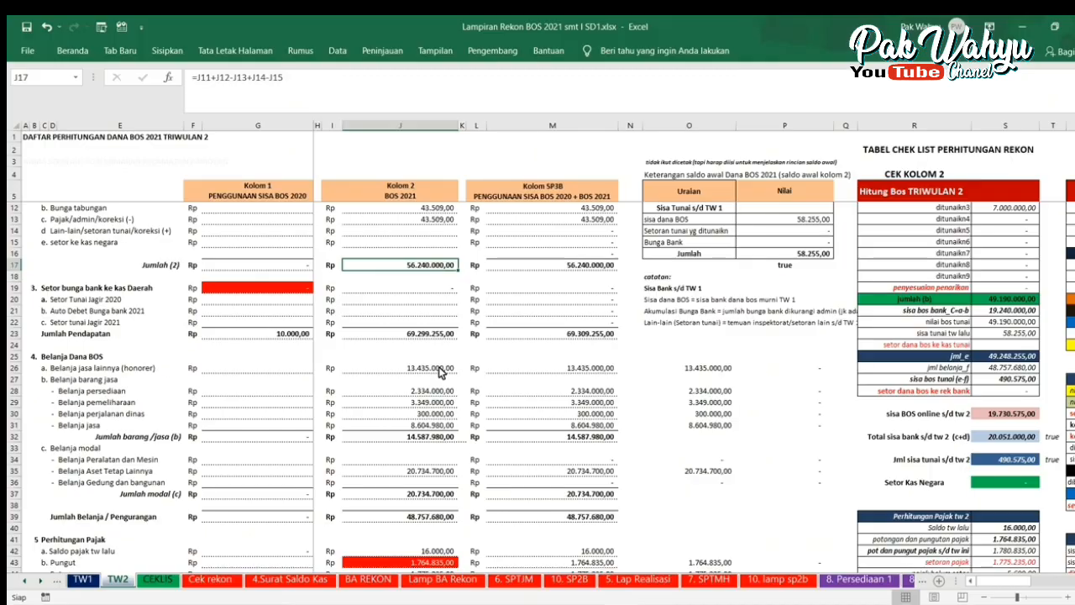
{"action": "left_click", "coordinate": [440, 372]}
{"action": "scroll", "coordinate": [445, 390], "scroll_direction": "down", "scroll_amount": 1}
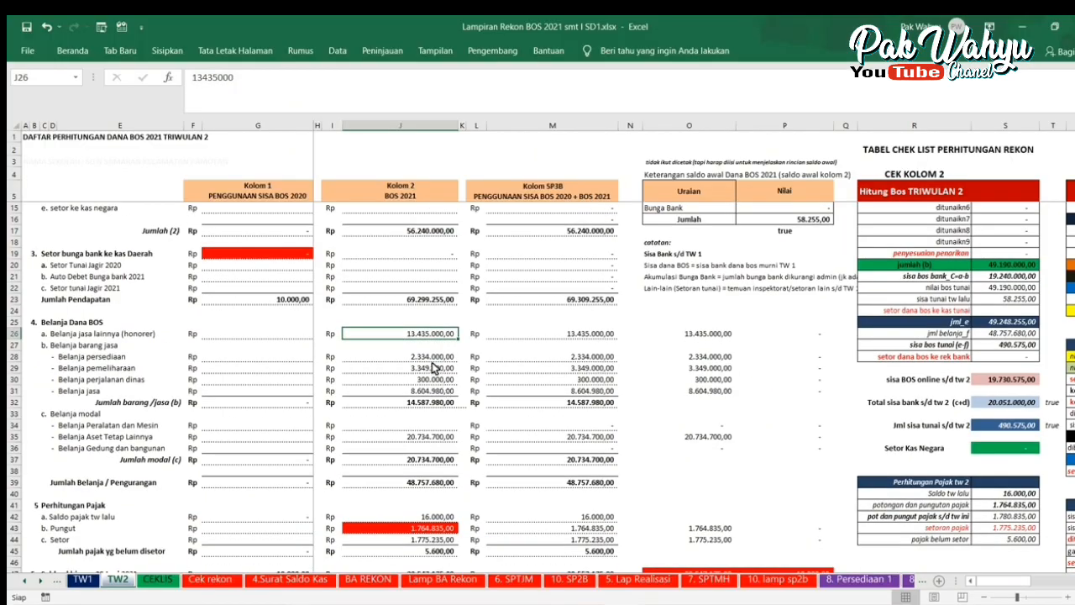
{"action": "left_click", "coordinate": [658, 598]}
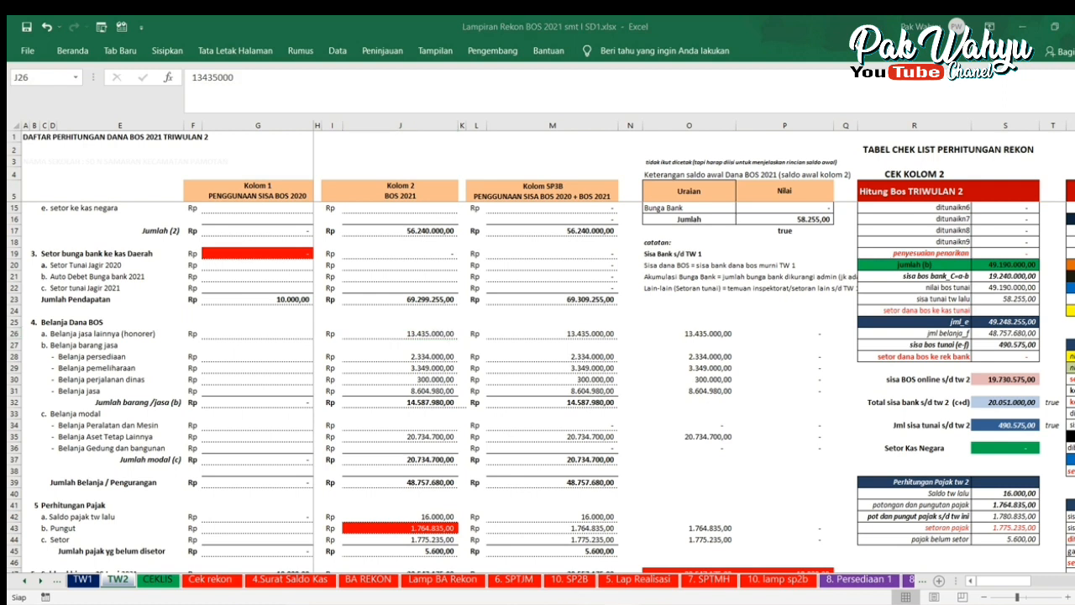
{"action": "left_click", "coordinate": [671, 587]}
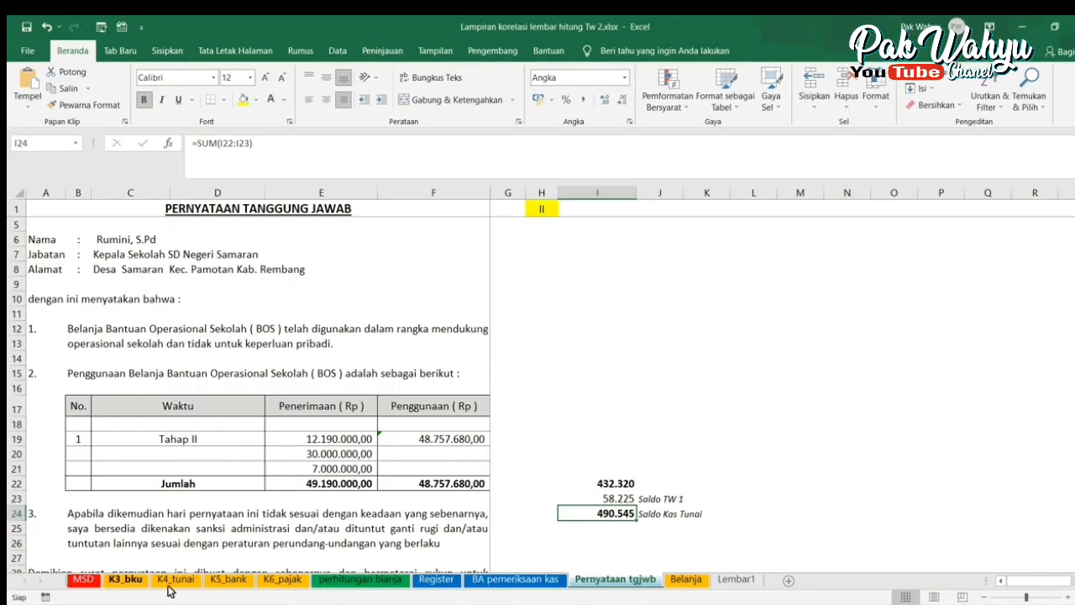
{"action": "left_click", "coordinate": [597, 407]}
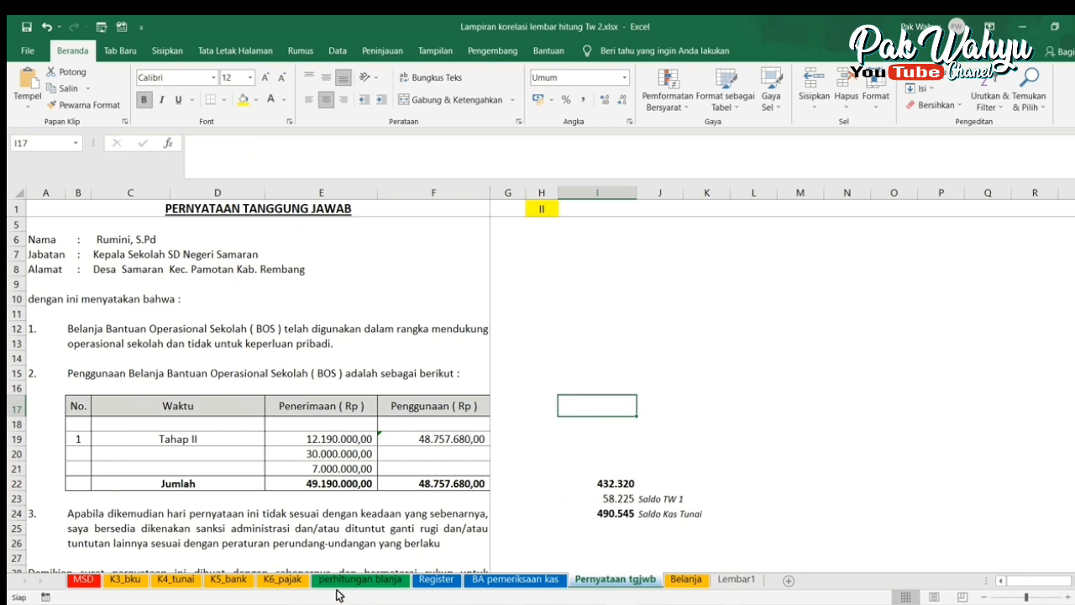
{"action": "left_click", "coordinate": [338, 580]}
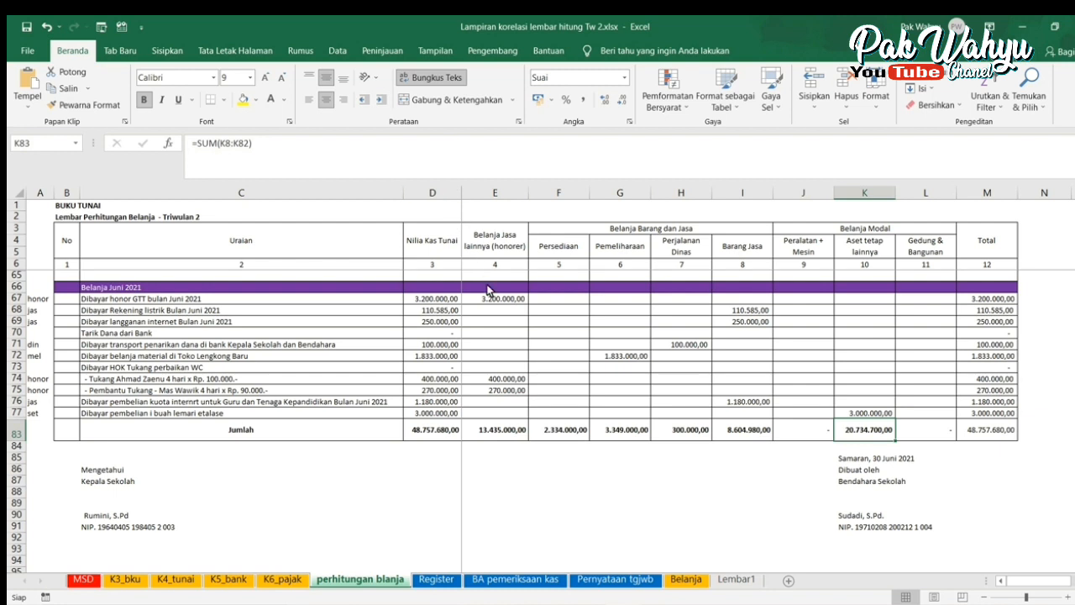
{"action": "scroll", "coordinate": [484, 282], "scroll_direction": "down", "scroll_amount": 1}
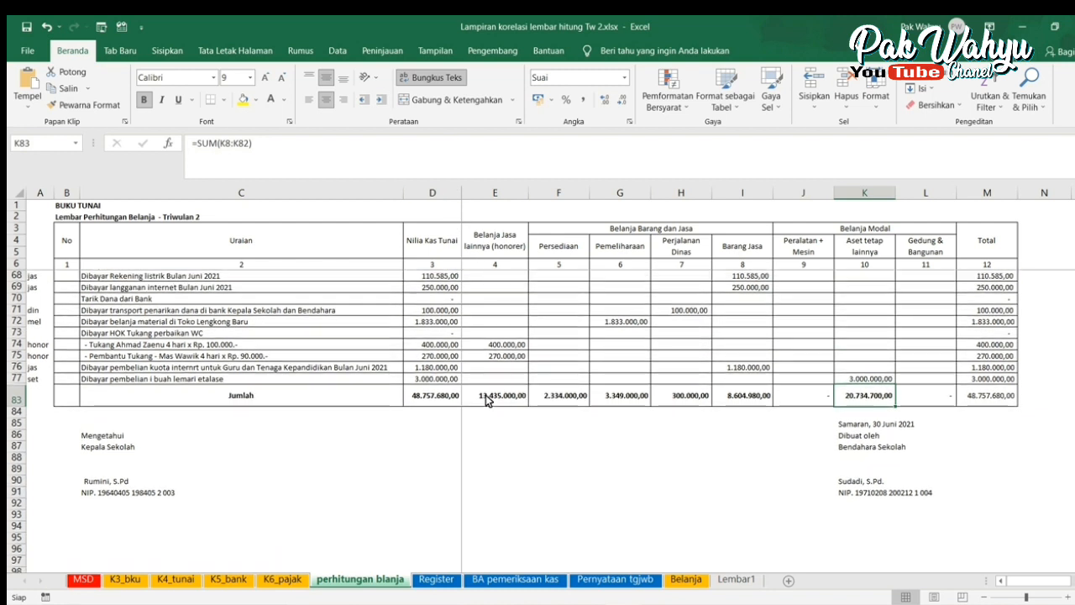
{"action": "left_click", "coordinate": [486, 397]}
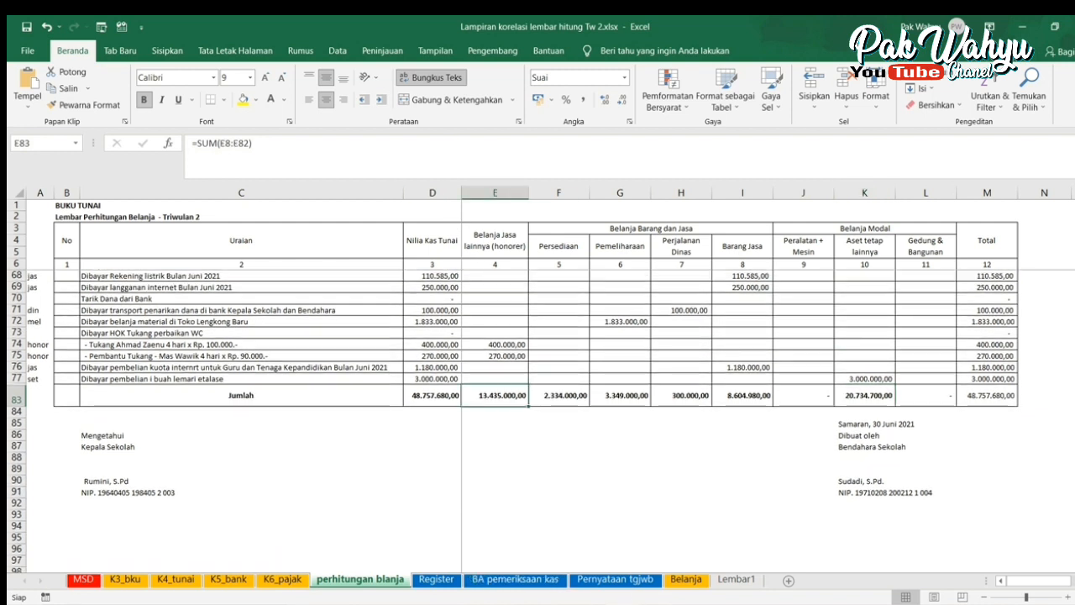
{"action": "left_click", "coordinate": [525, 575]}
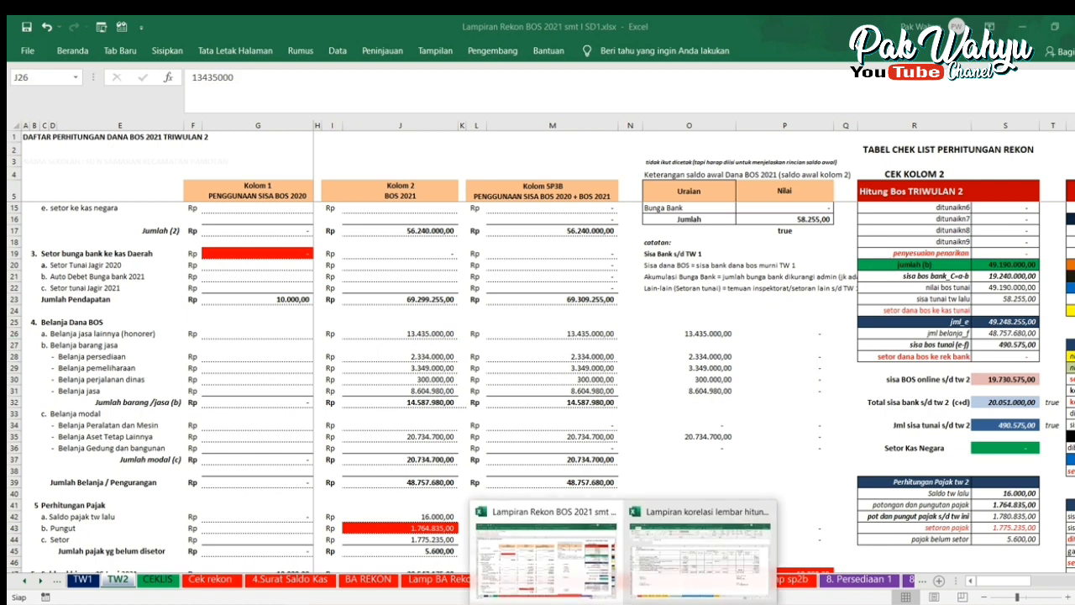
- Copy the Persediaan to Barang Jasa totals, F83:I83, from the perhitungan blanja sheet of Lampiran korelasi lembar hitung Tw 2.xlsx
{"action": "left_click", "coordinate": [681, 576]}
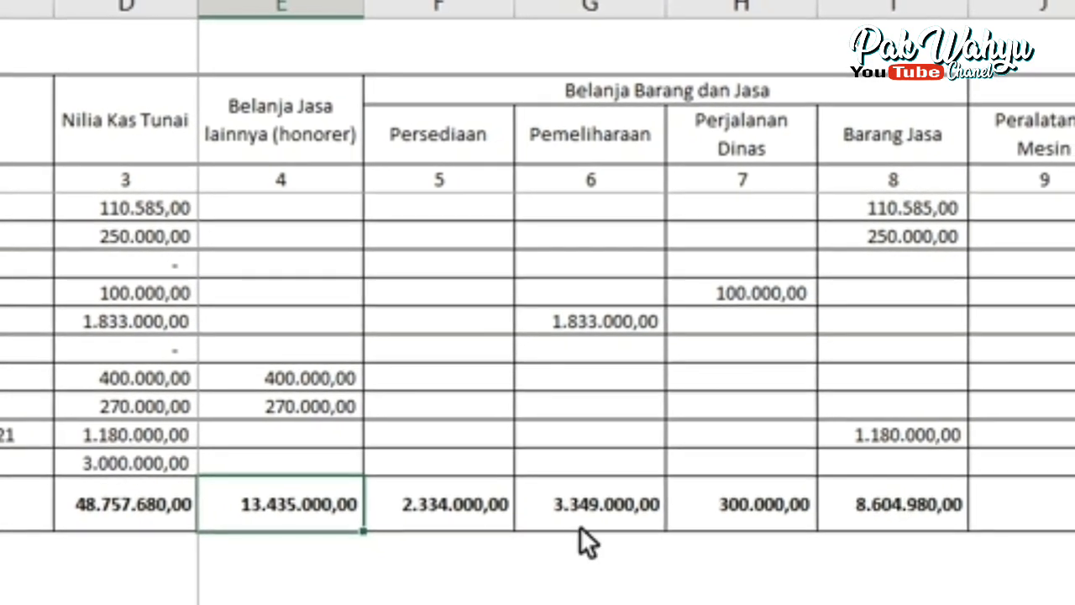
{"action": "left_click_drag", "start_coordinate": [430, 504], "coordinate": [748, 503]}
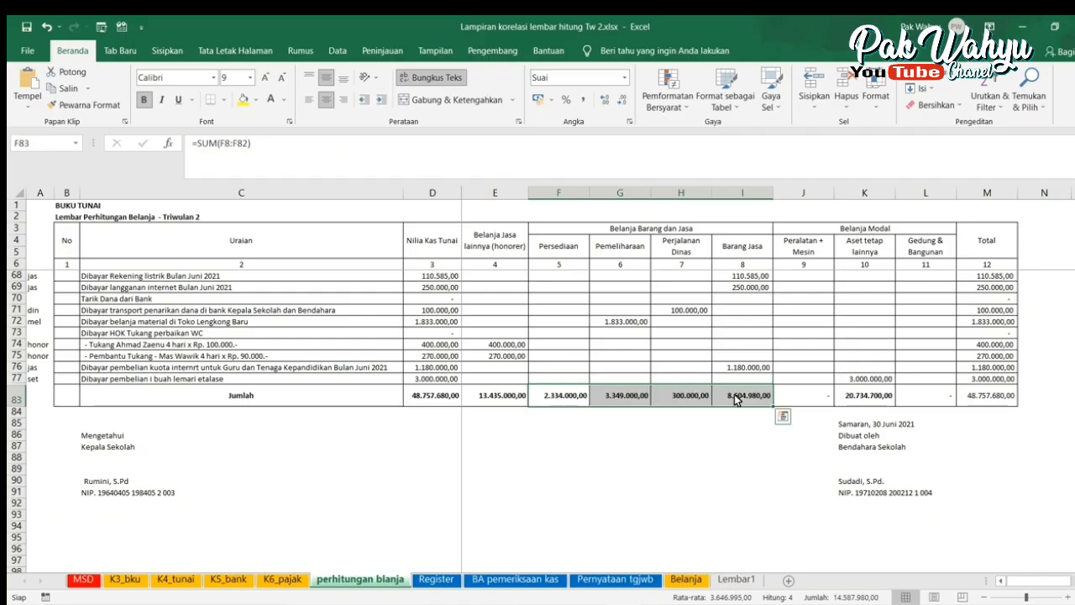
{"action": "right_click", "coordinate": [735, 399]}
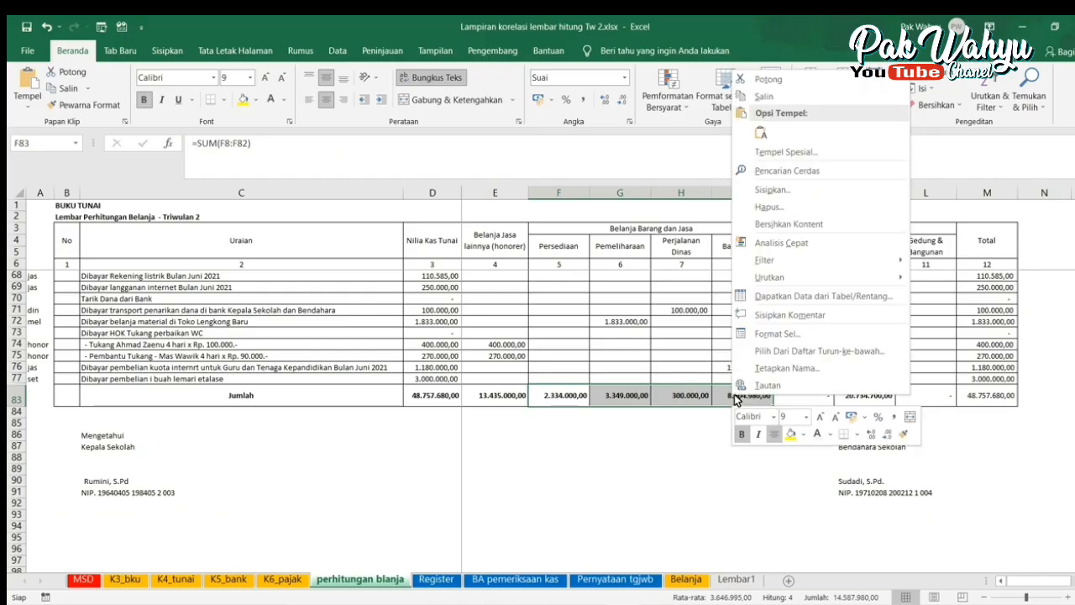
{"action": "left_click", "coordinate": [771, 99]}
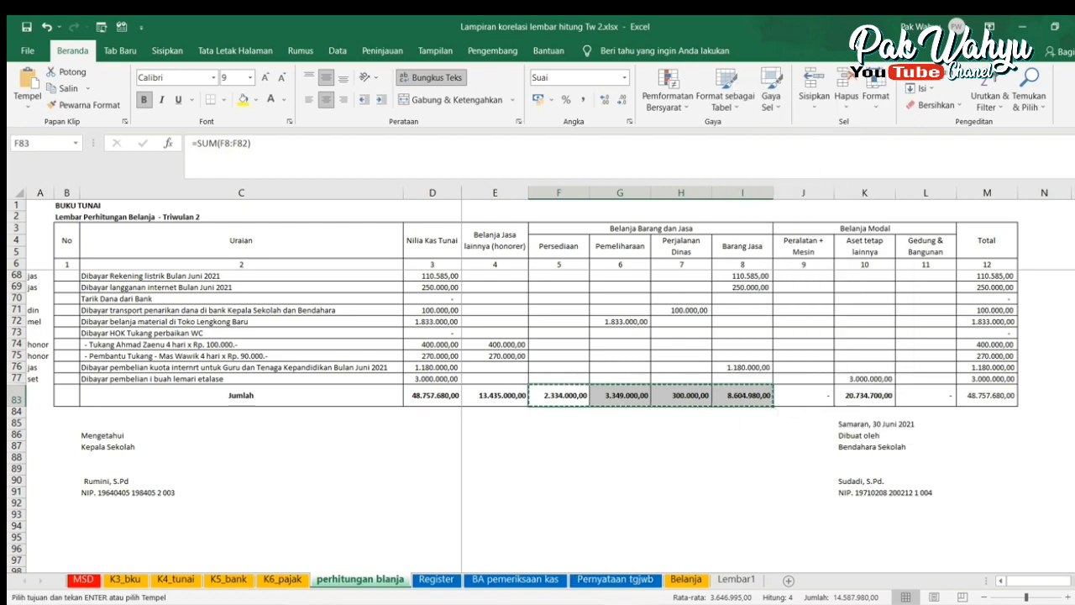
- In Lampiran Rekon BOS 2021 smt I SD1.xlsx, paste the copied totals as transposed values into Kolom 2 starting at J28, Belanja persediaan
{"action": "left_click", "coordinate": [525, 588]}
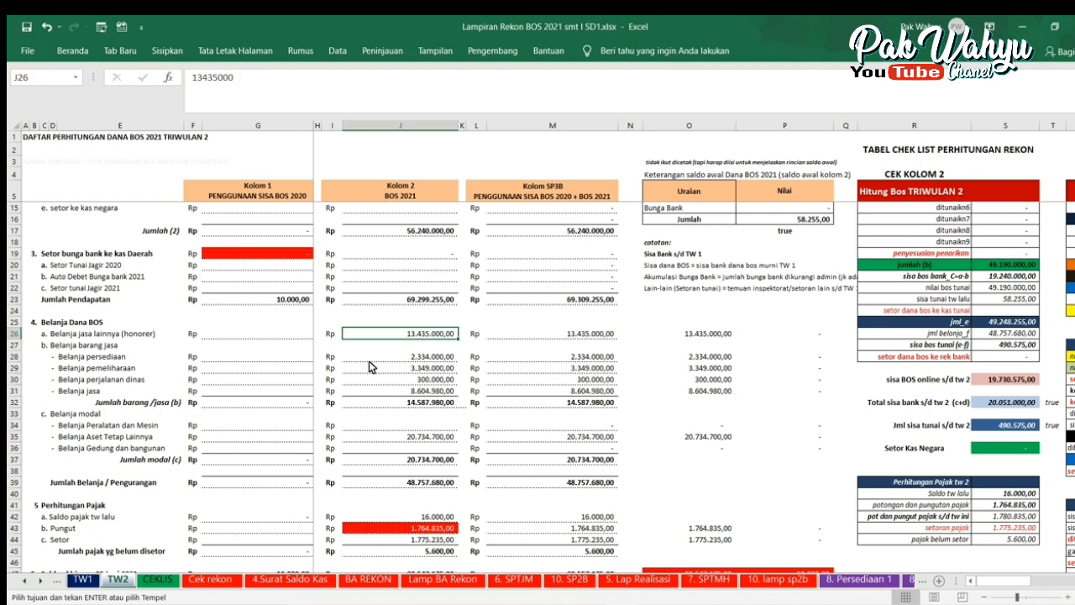
{"action": "left_click", "coordinate": [425, 358]}
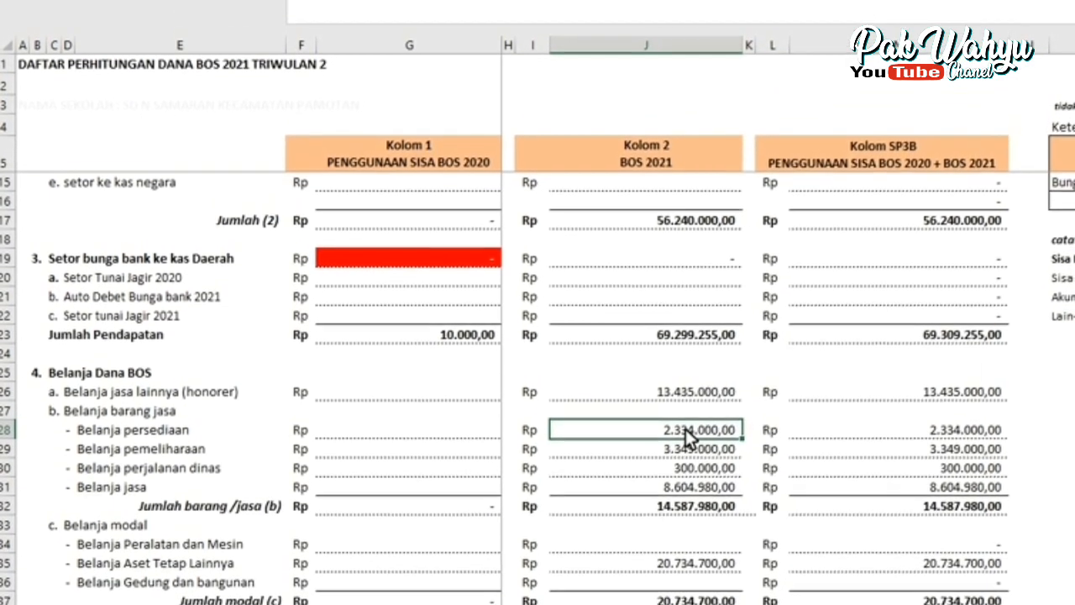
{"action": "right_click", "coordinate": [687, 424]}
{"action": "left_click", "coordinate": [754, 51]}
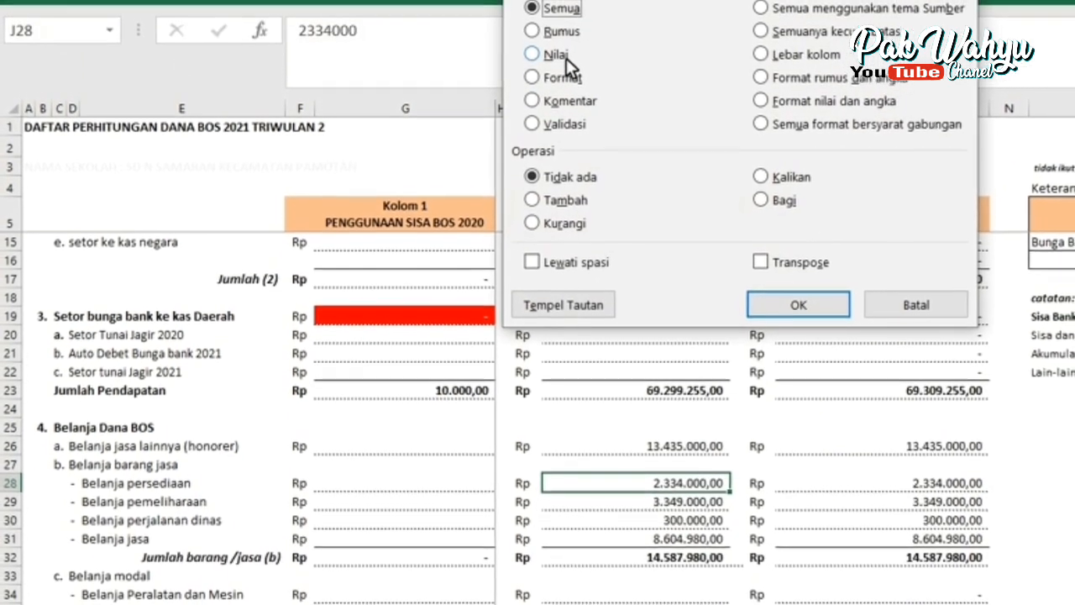
{"action": "left_click", "coordinate": [561, 48]}
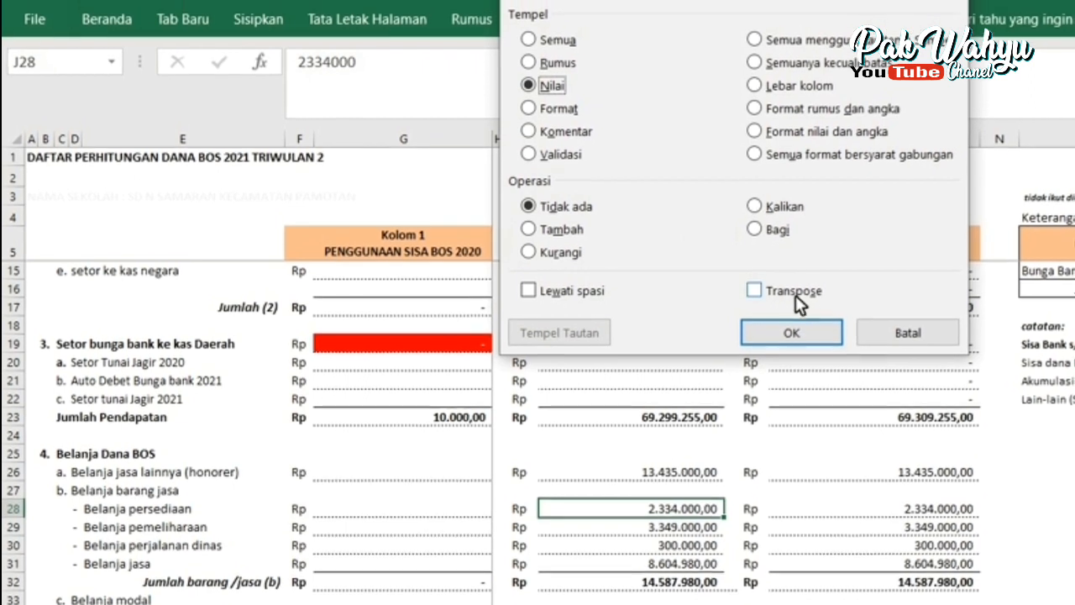
{"action": "left_click", "coordinate": [766, 285]}
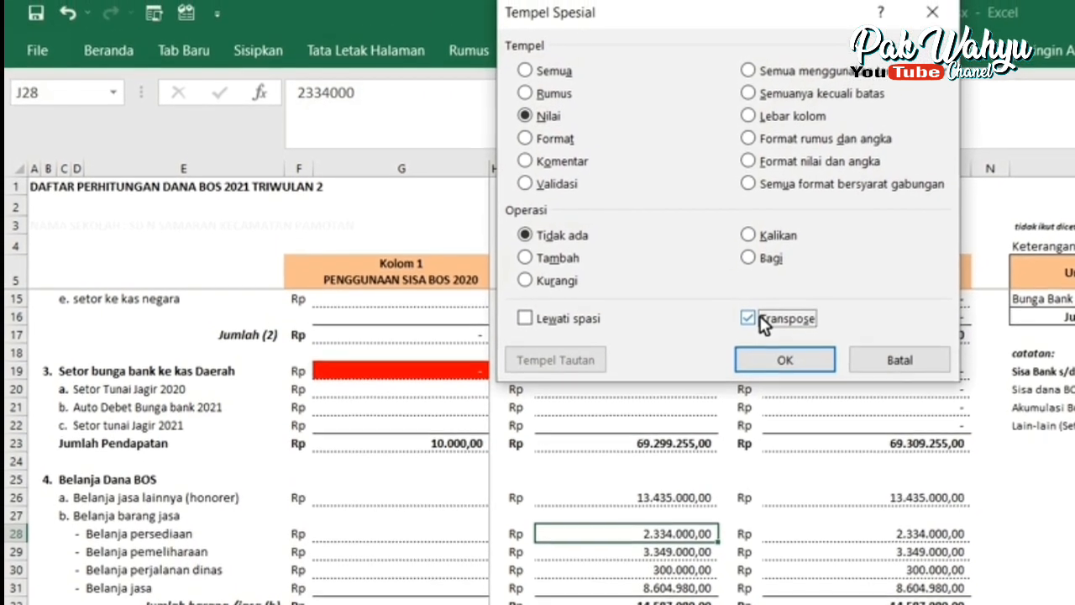
{"action": "left_click", "coordinate": [787, 352]}
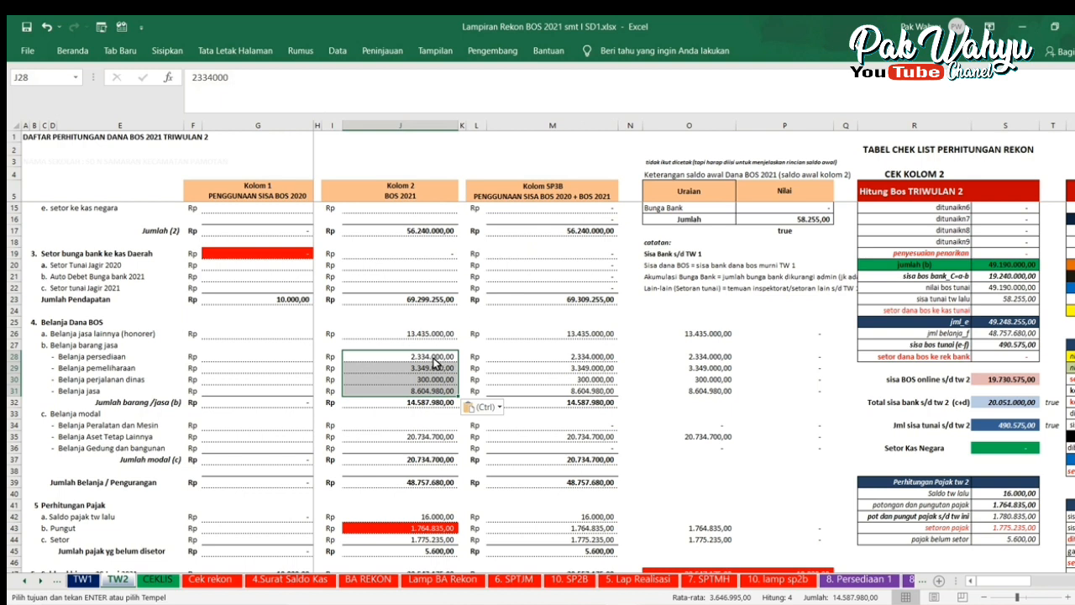
- Compare the pasted Belanja barang jasa values with the perhitungan blanja totals, and inspect the subtotal formula in J32 of the Rekon workbook
{"action": "mouse_move", "coordinate": [648, 591]}
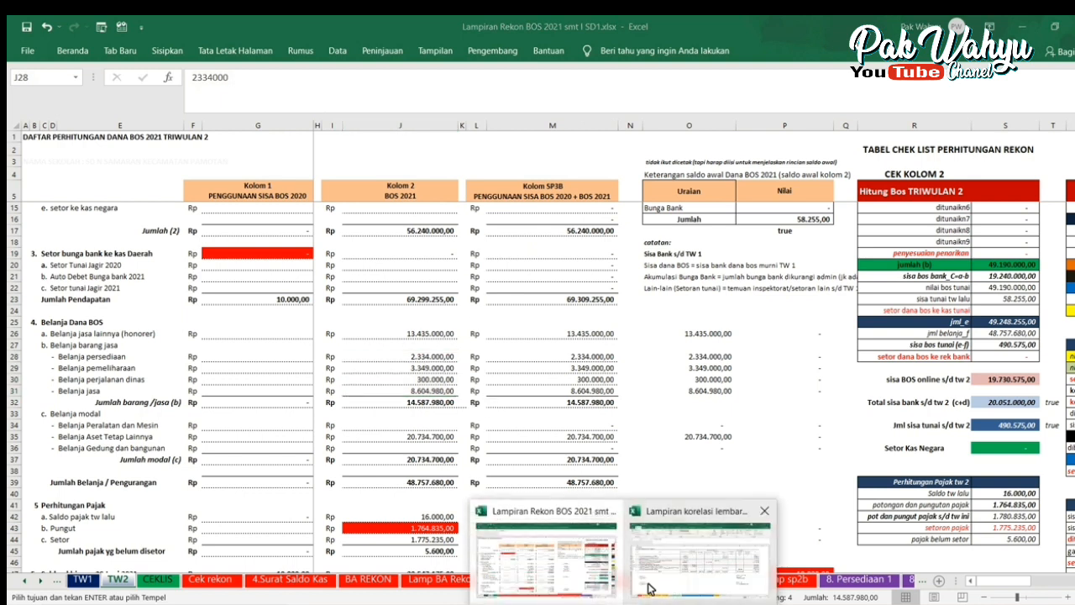
{"action": "left_click", "coordinate": [670, 561]}
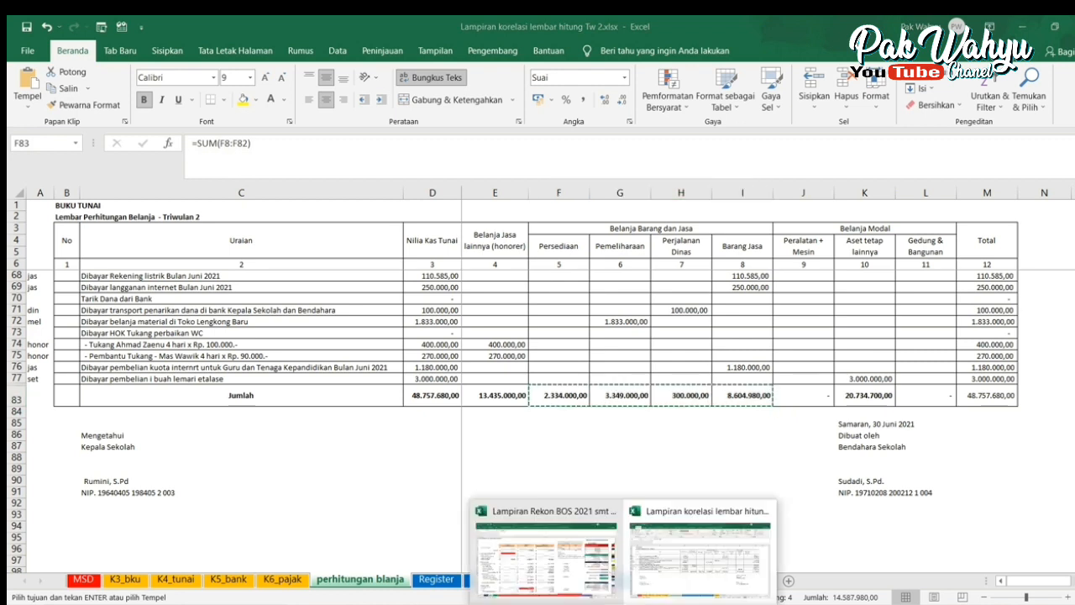
{"action": "left_click", "coordinate": [566, 585]}
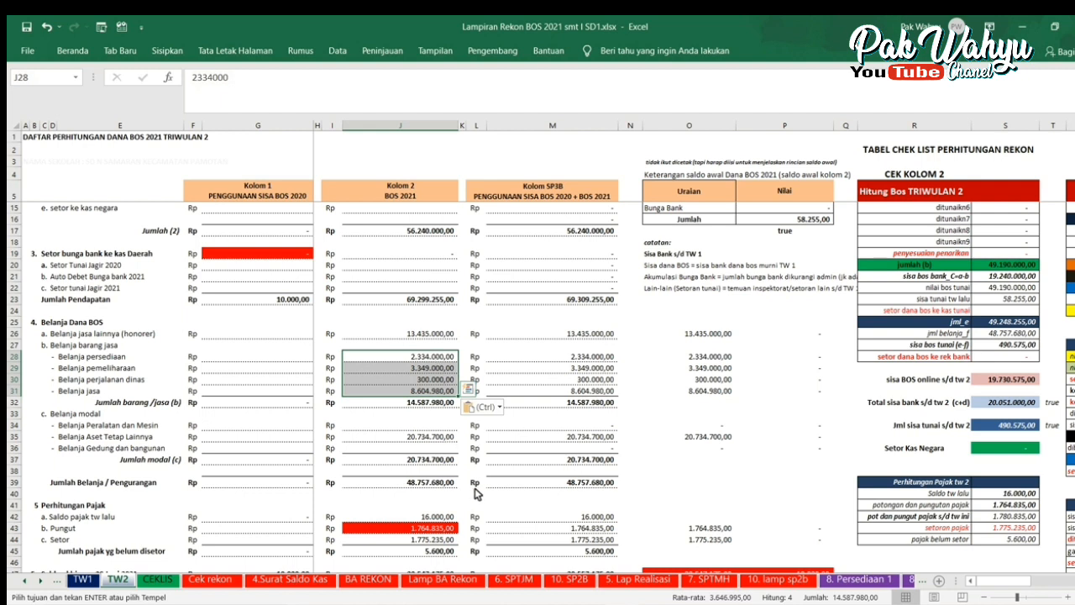
{"action": "left_click", "coordinate": [432, 404]}
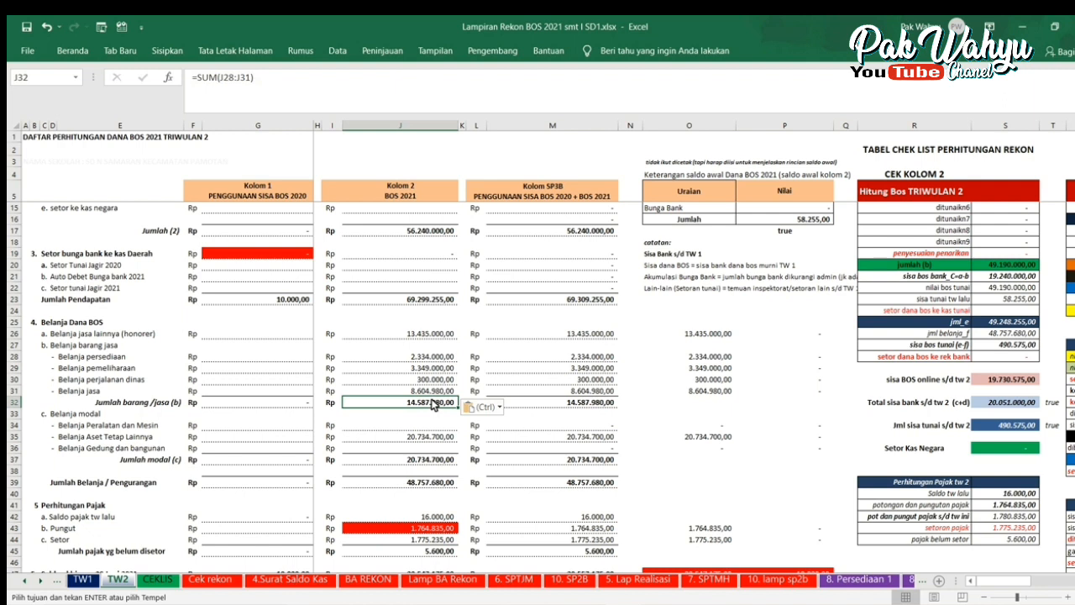
- Copy the Belanja Modal totals, J83:L83, from the perhitungan blanja sheet of Lampiran korelasi lembar hitung Tw 2.xlsx
{"action": "scroll", "coordinate": [425, 388], "scroll_direction": "down", "scroll_amount": 2}
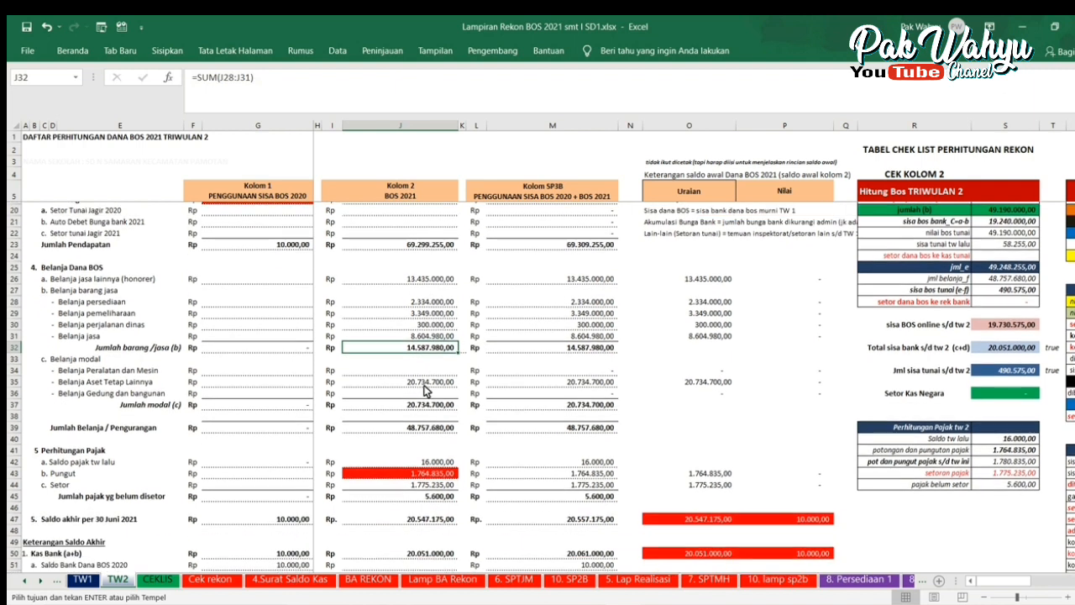
{"action": "left_click", "coordinate": [394, 370]}
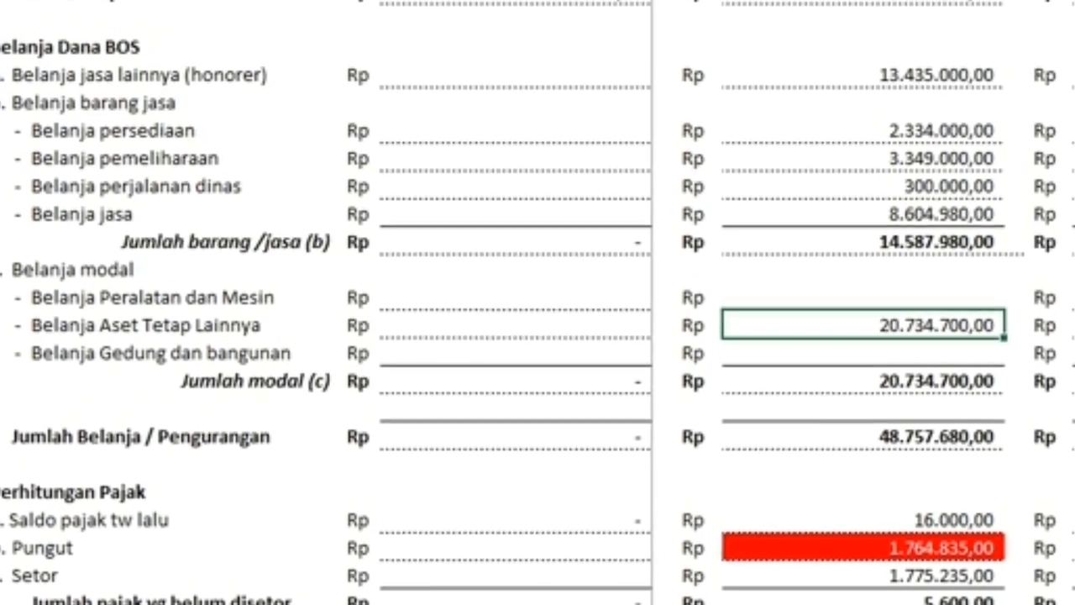
{"action": "left_click", "coordinate": [623, 603]}
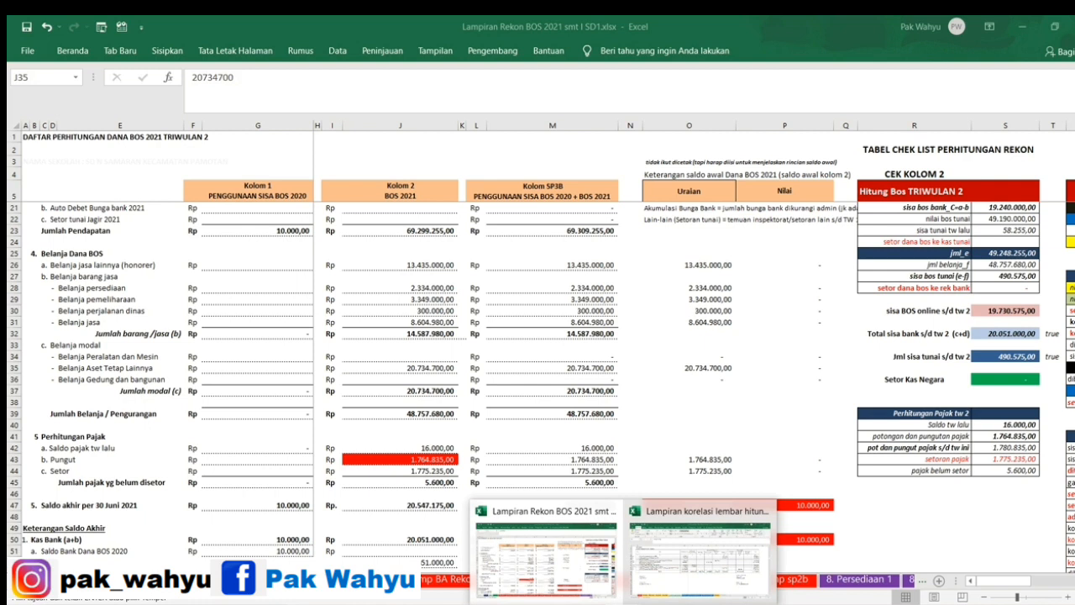
{"action": "left_click", "coordinate": [691, 564]}
{"action": "left_click_drag", "start_coordinate": [810, 400], "coordinate": [930, 400]}
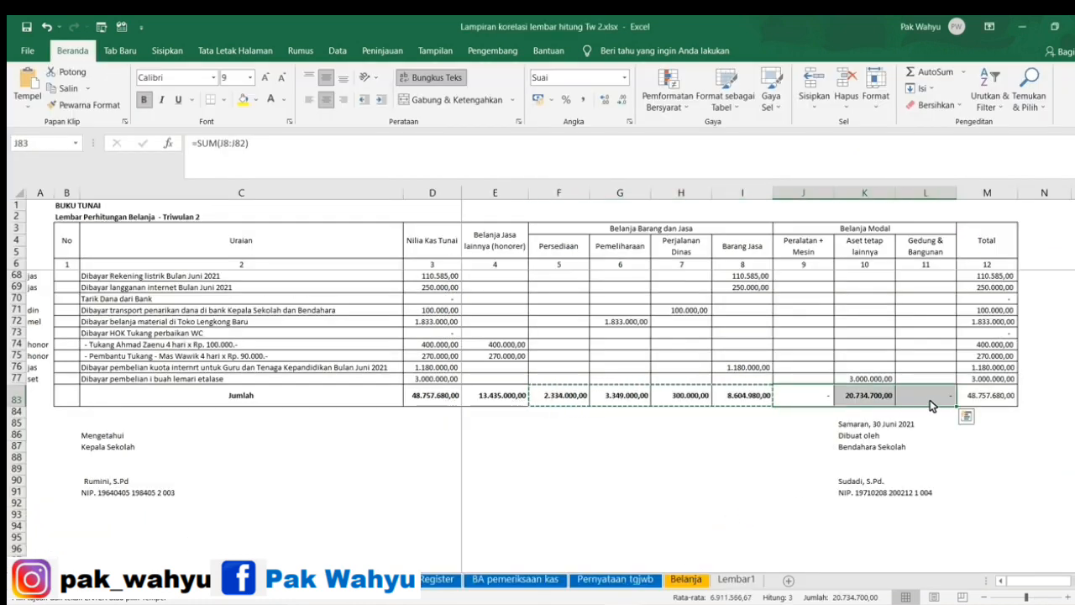
{"action": "right_click", "coordinate": [930, 399]}
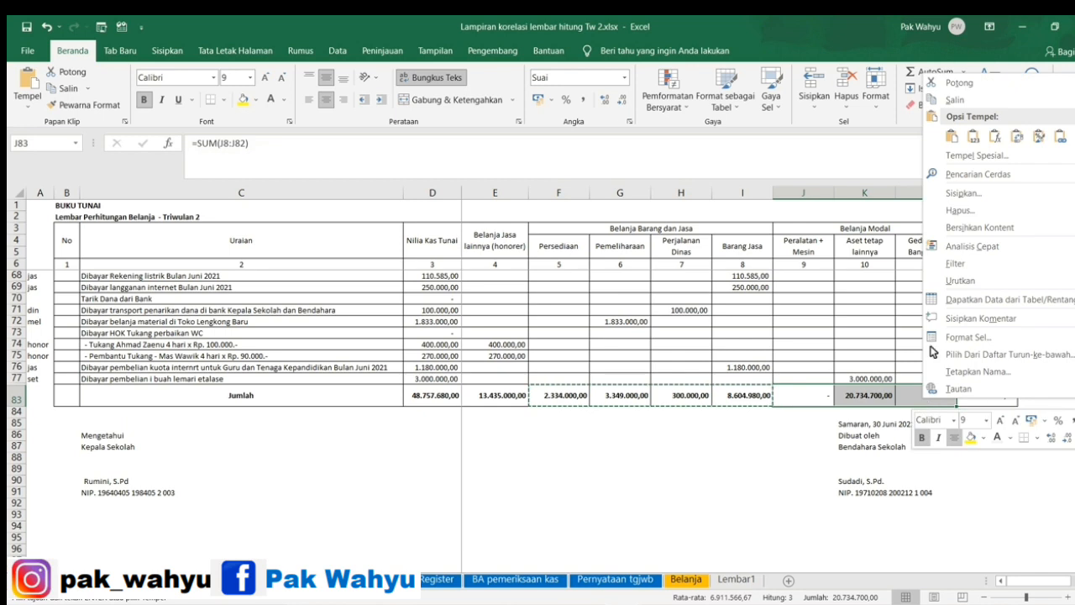
{"action": "left_click", "coordinate": [957, 99]}
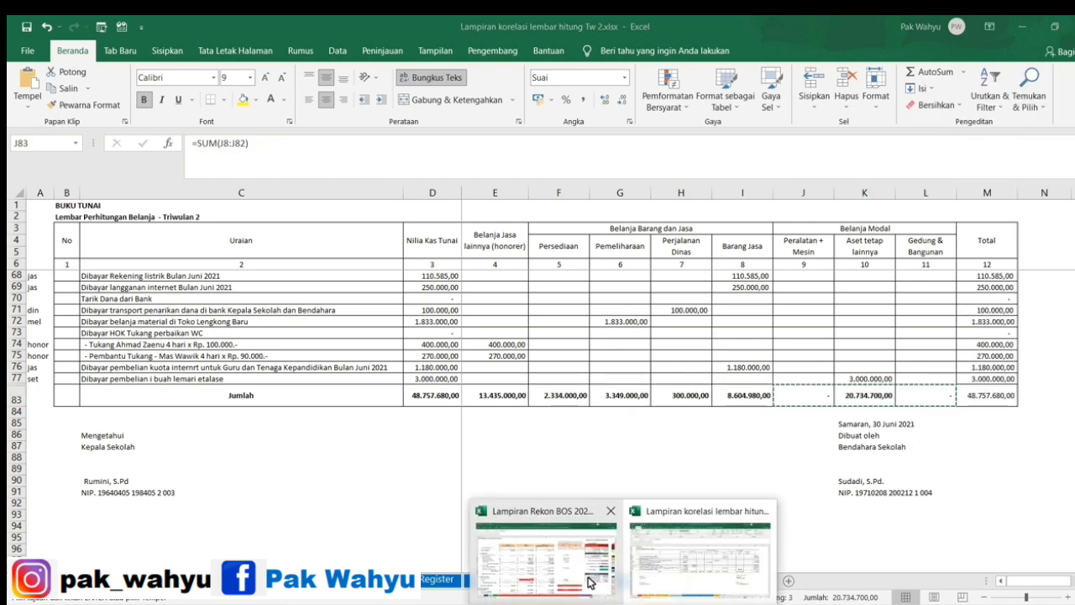
- In Lampiran Rekon BOS 2021 smt I SD1.xlsx, paste the copied totals as transposed values into Kolom 2 starting at J34, Belanja Peralatan dan Mesin
{"action": "left_click", "coordinate": [541, 558]}
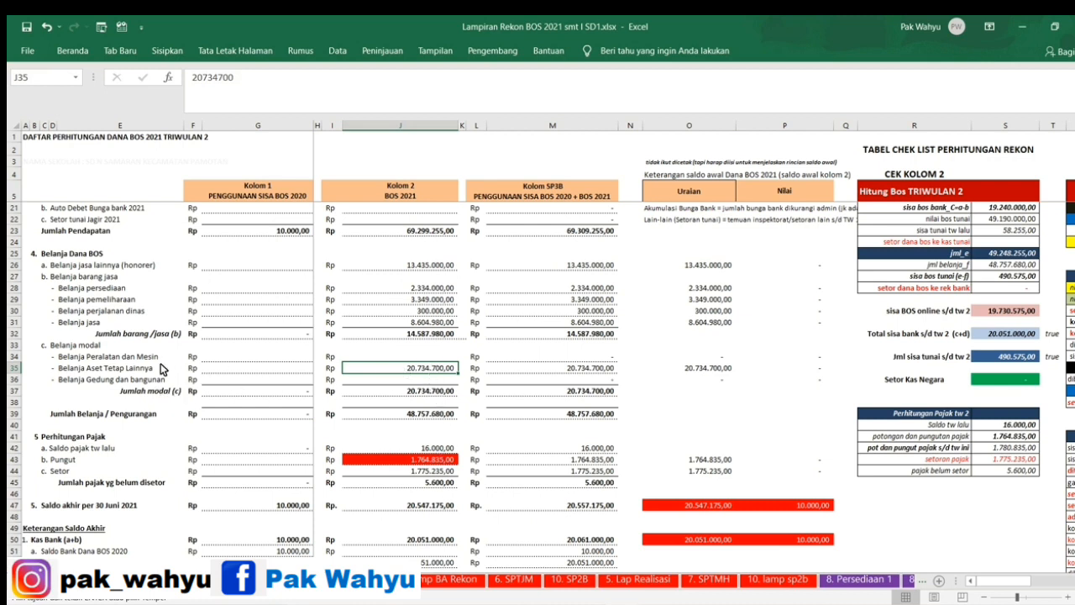
{"action": "left_click", "coordinate": [388, 358]}
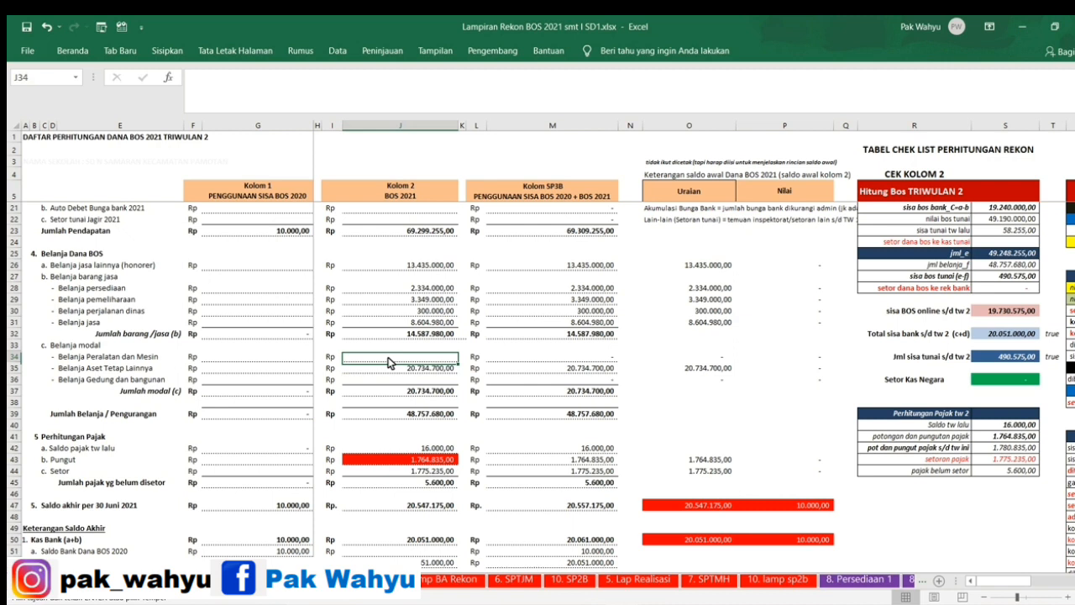
{"action": "right_click", "coordinate": [389, 361]}
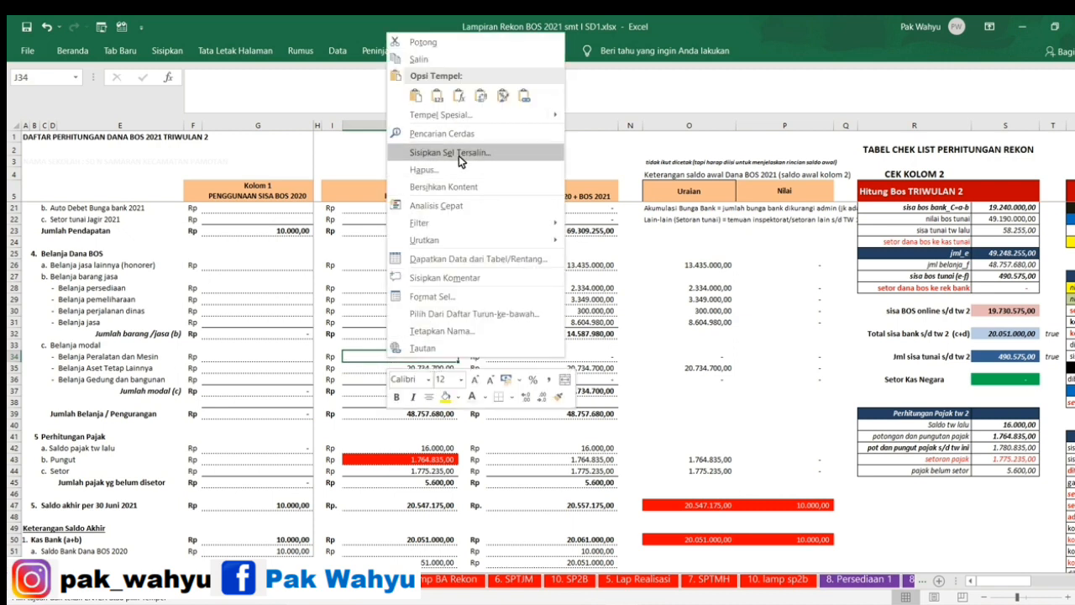
{"action": "left_click", "coordinate": [458, 118]}
{"action": "left_click", "coordinate": [340, 93]}
{"action": "left_click", "coordinate": [501, 249]}
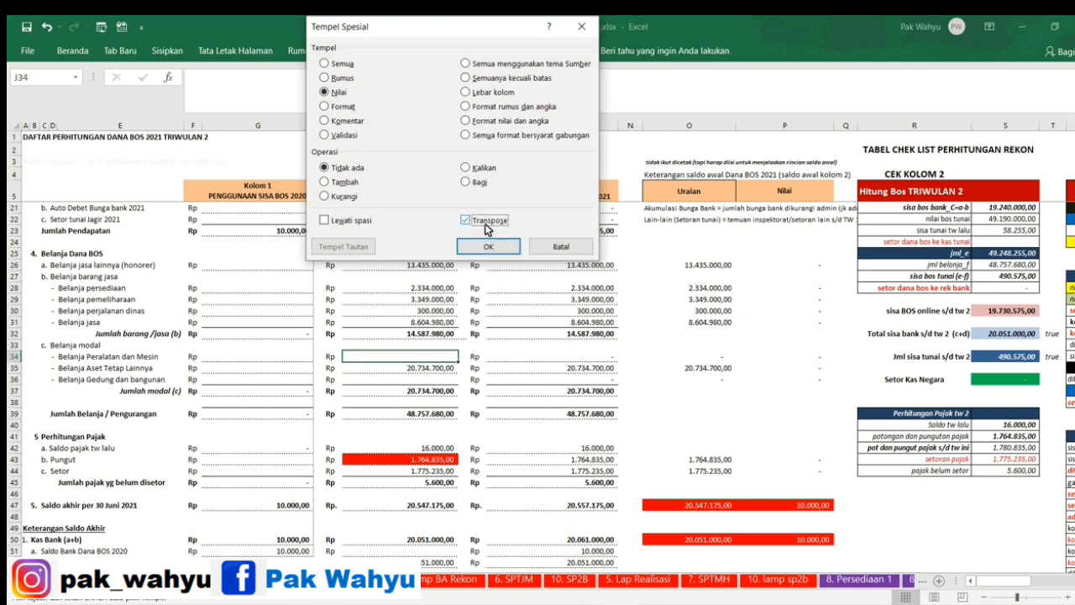
{"action": "left_click", "coordinate": [487, 246]}
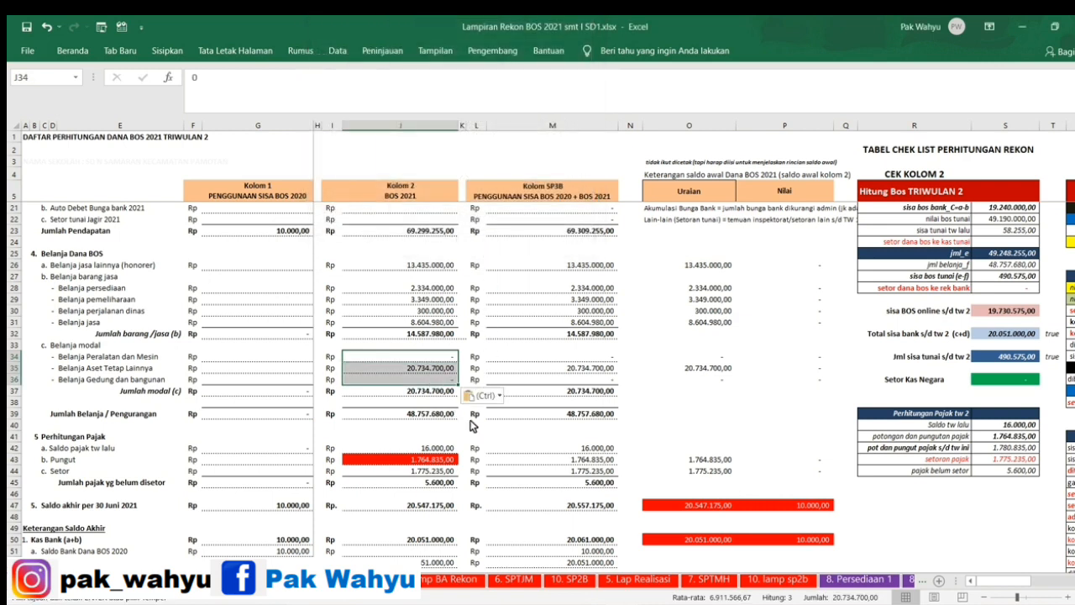
{"action": "left_click", "coordinate": [493, 439]}
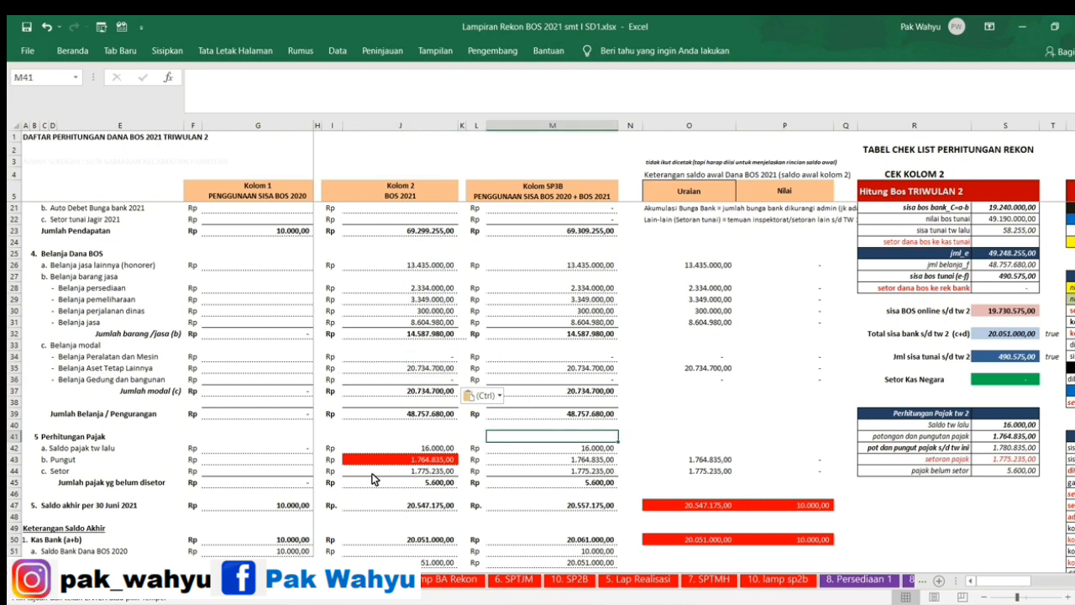
- Check the Kolom 2 Saldo pajak tw lalu against Jumlah belum setor in K108 of the Tw 1 workbook's tax book, opened without updating links
{"action": "scroll", "coordinate": [374, 479], "scroll_direction": "down", "scroll_amount": 3}
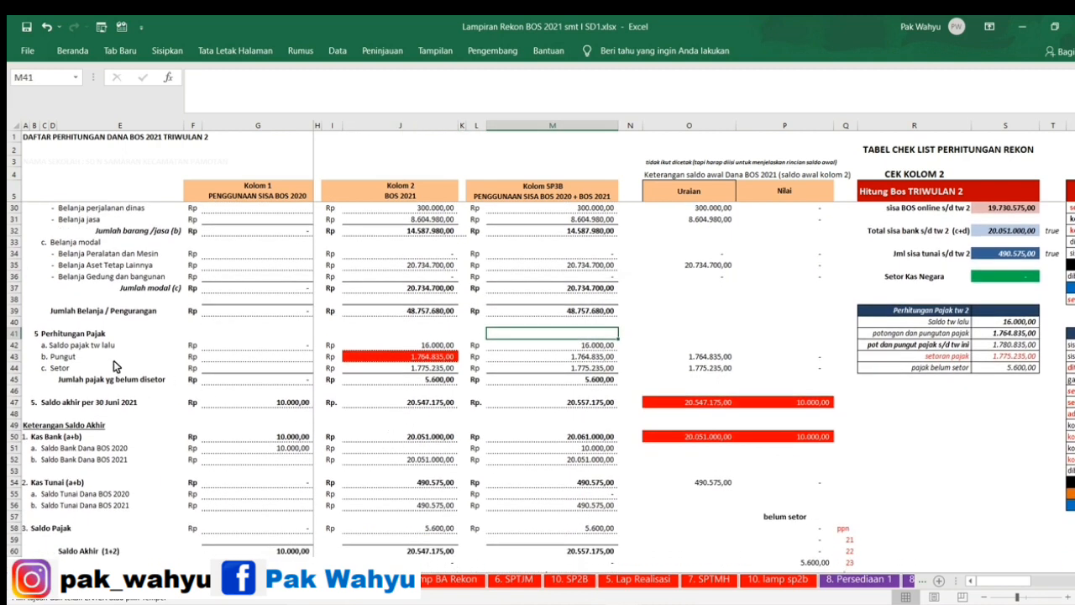
{"action": "left_click", "coordinate": [440, 347]}
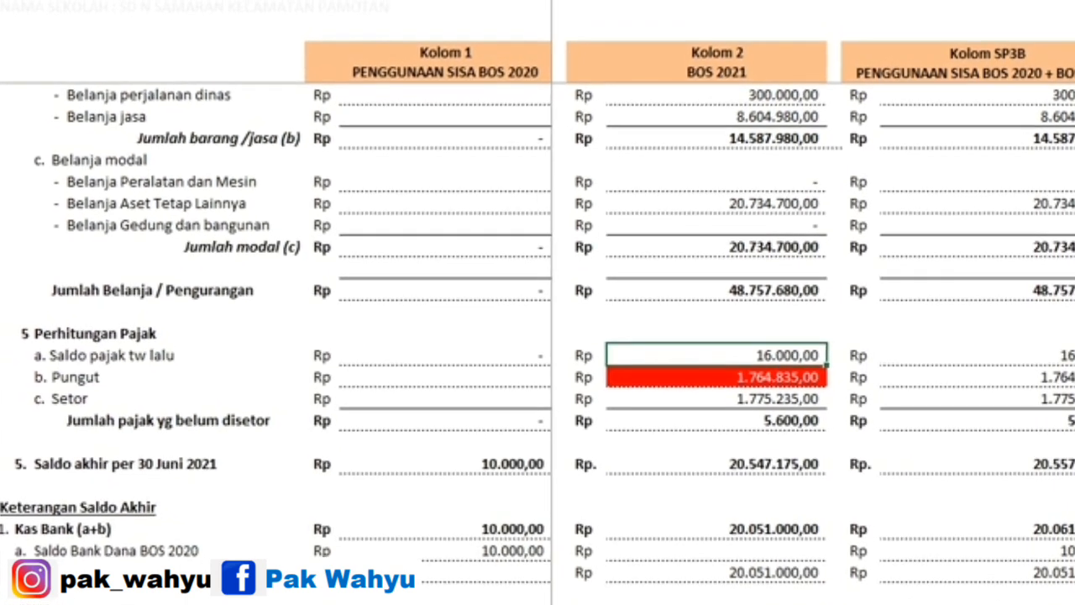
{"action": "left_click", "coordinate": [712, 382]}
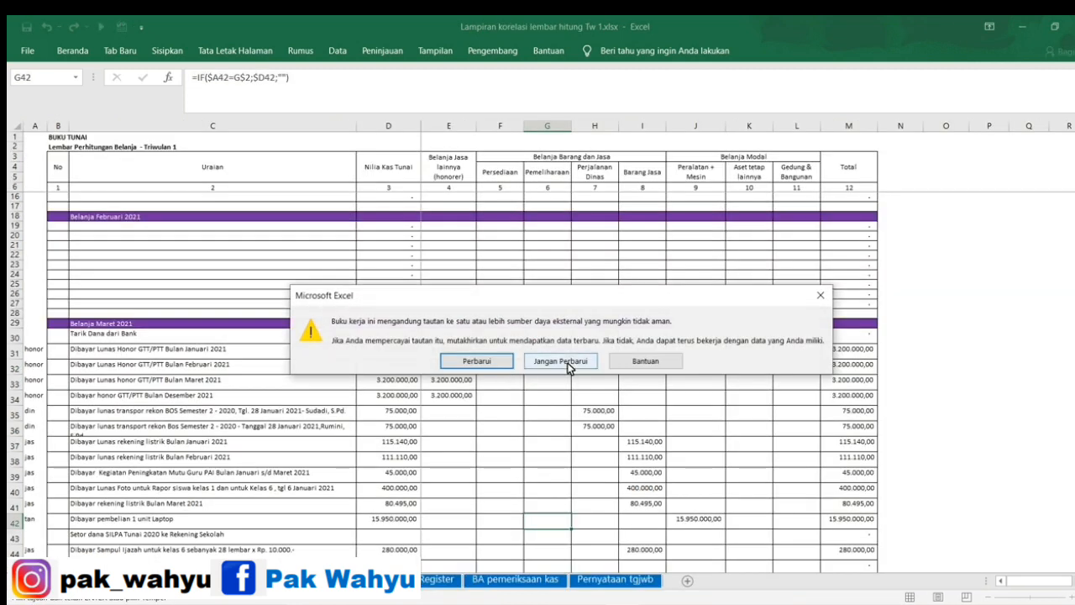
{"action": "left_click", "coordinate": [568, 362]}
{"action": "left_click", "coordinate": [554, 442]}
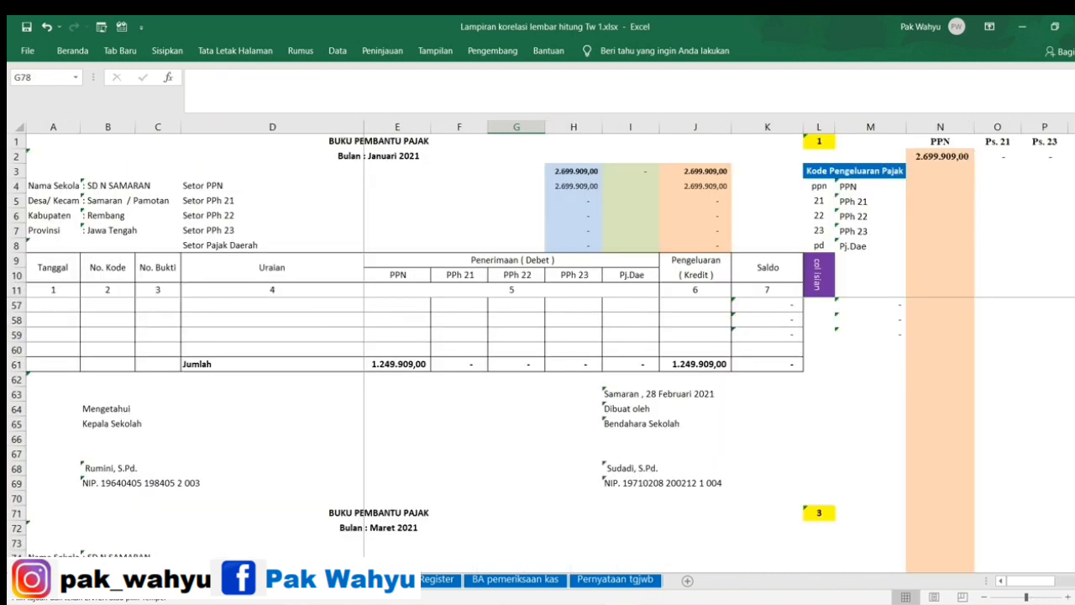
{"action": "scroll", "coordinate": [663, 477], "scroll_direction": "down", "scroll_amount": 10}
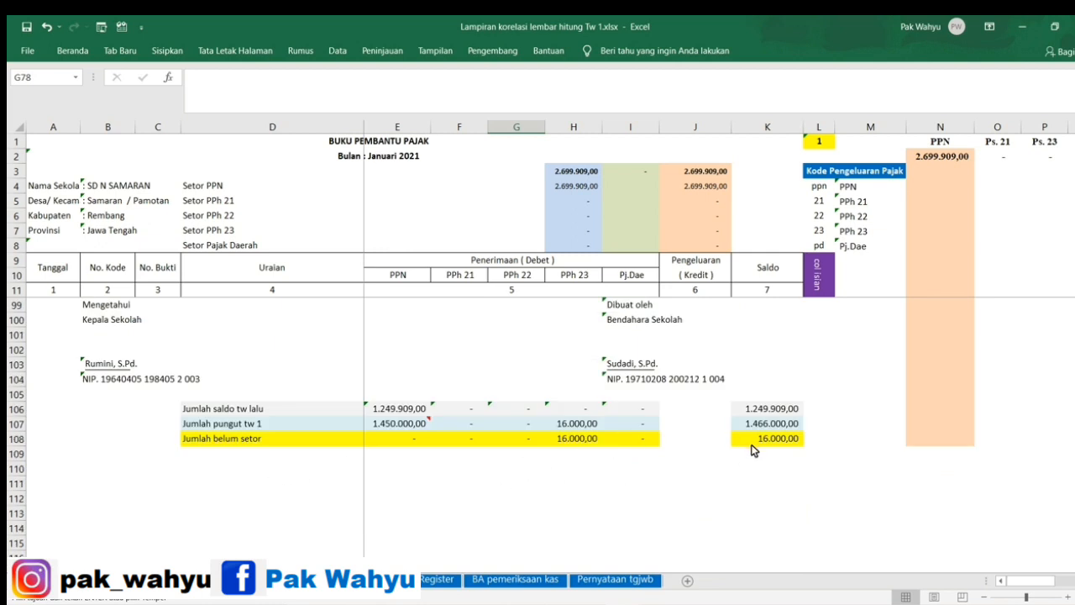
{"action": "left_click", "coordinate": [774, 440]}
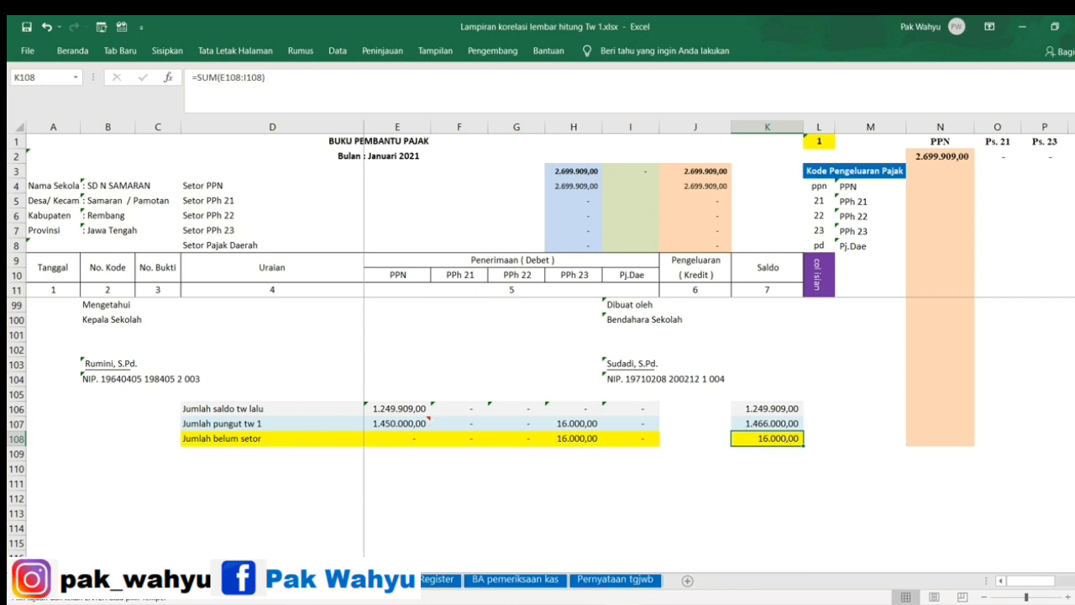
- Compare Jumlah pungut tw 2 in K112 of the Tw 2 workbook's tax book with the Kolom 2 Pungut value in J43
{"action": "left_click", "coordinate": [634, 580]}
{"action": "left_click", "coordinate": [386, 580]}
{"action": "scroll", "coordinate": [651, 467], "scroll_direction": "down", "scroll_amount": 20}
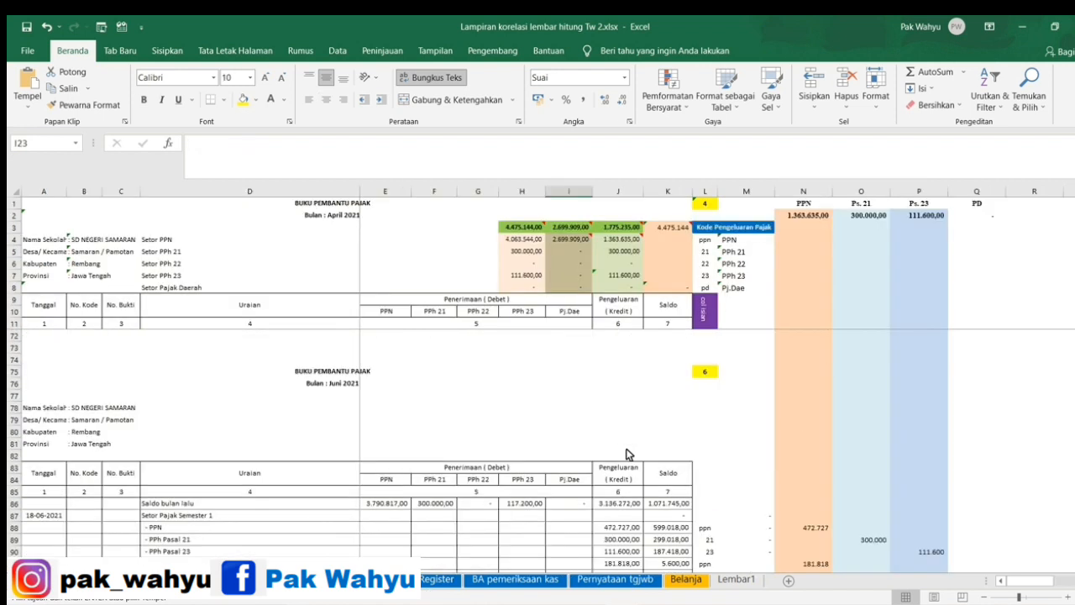
{"action": "scroll", "coordinate": [628, 453], "scroll_direction": "down", "scroll_amount": 12}
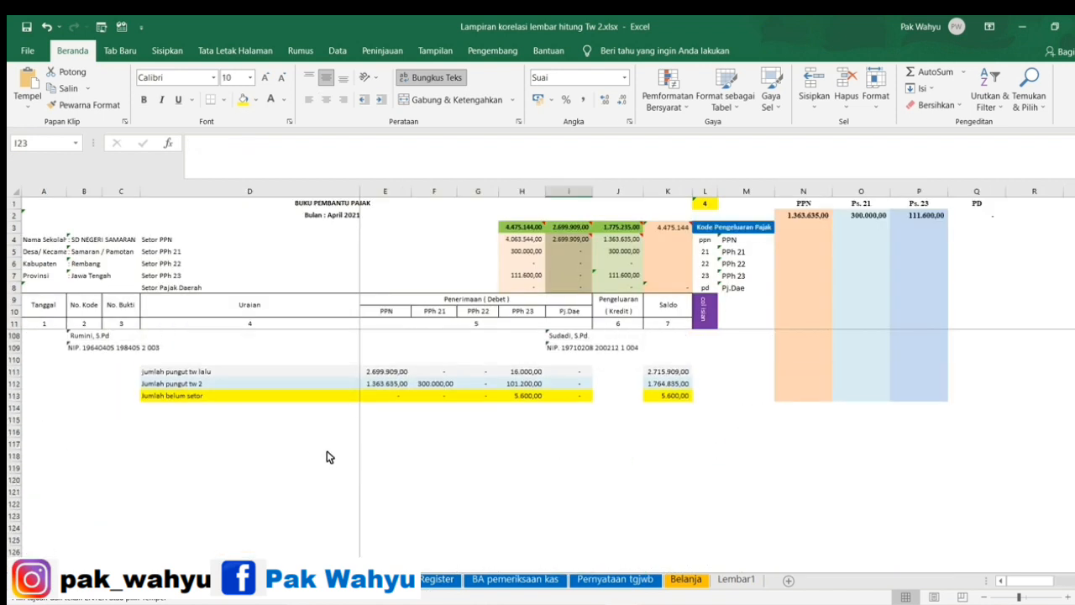
{"action": "left_click_drag", "start_coordinate": [155, 385], "coordinate": [682, 385]}
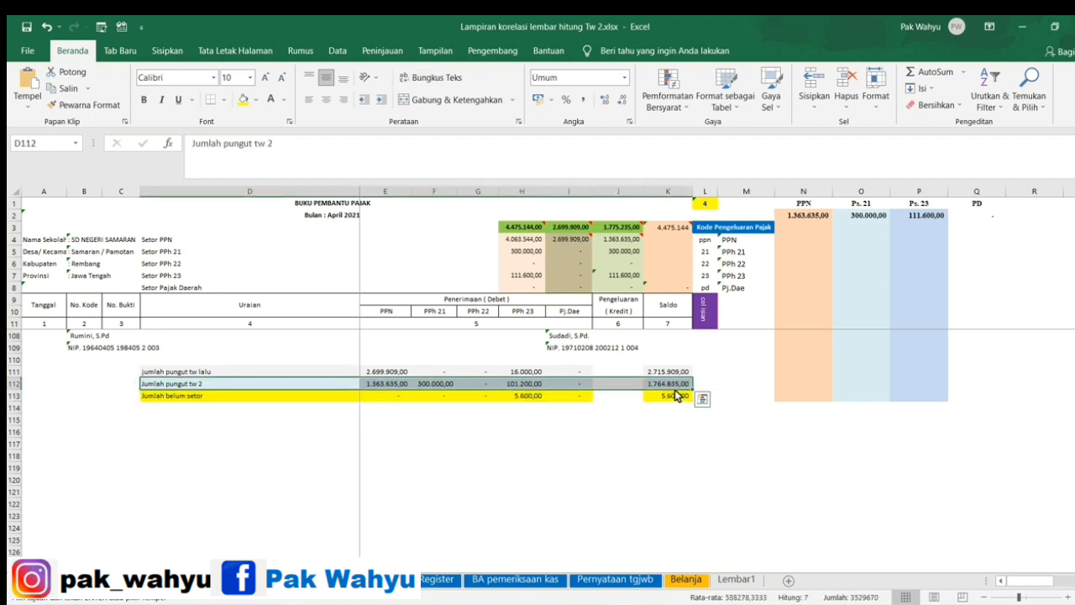
{"action": "left_click", "coordinate": [675, 384]}
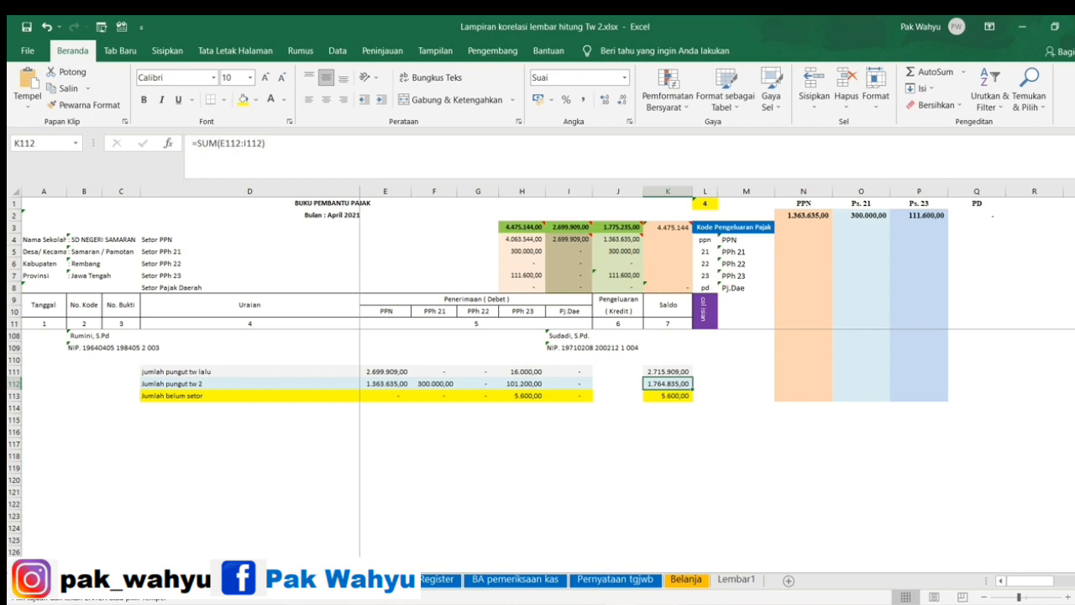
{"action": "left_click", "coordinate": [624, 603]}
{"action": "left_click", "coordinate": [486, 574]}
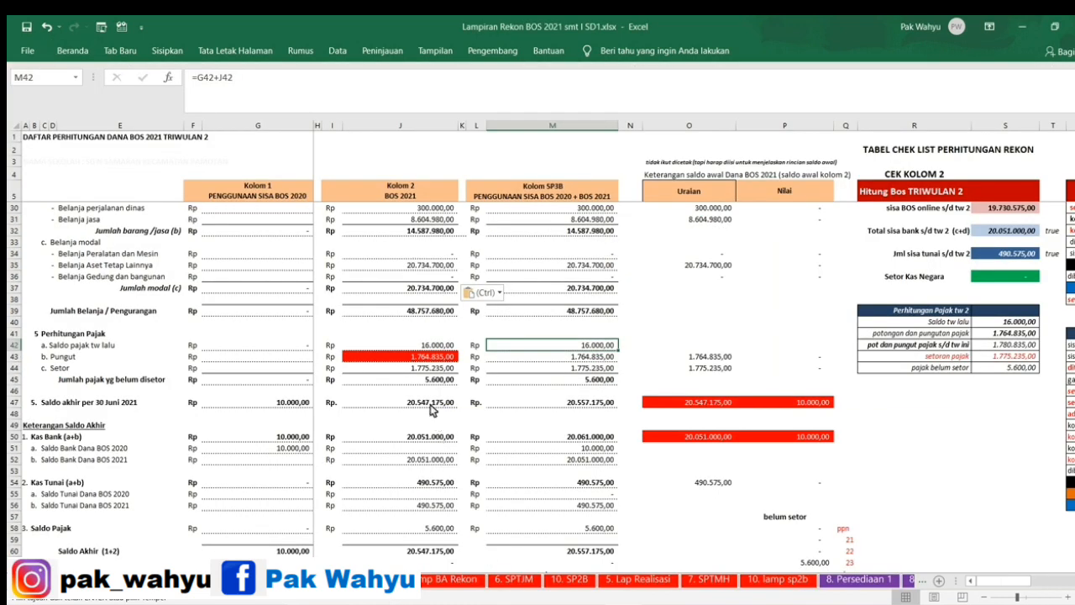
{"action": "left_click", "coordinate": [418, 358]}
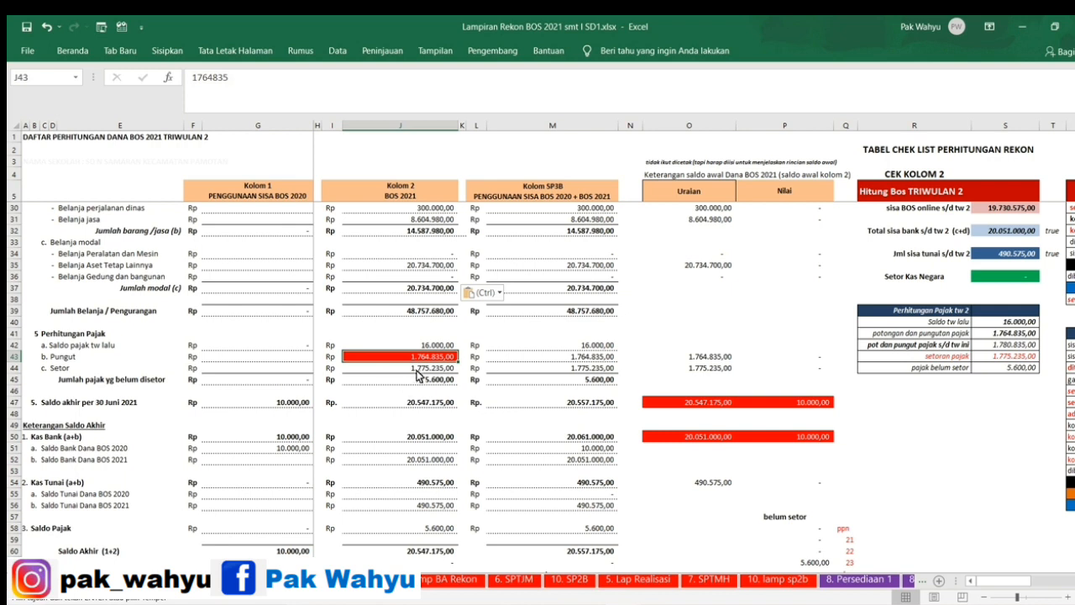
- Compare the Kolom 2 Setor value in J44 with the tax deposit total in J3 of the Tw 2 workbook's tax book
{"action": "left_click", "coordinate": [420, 369]}
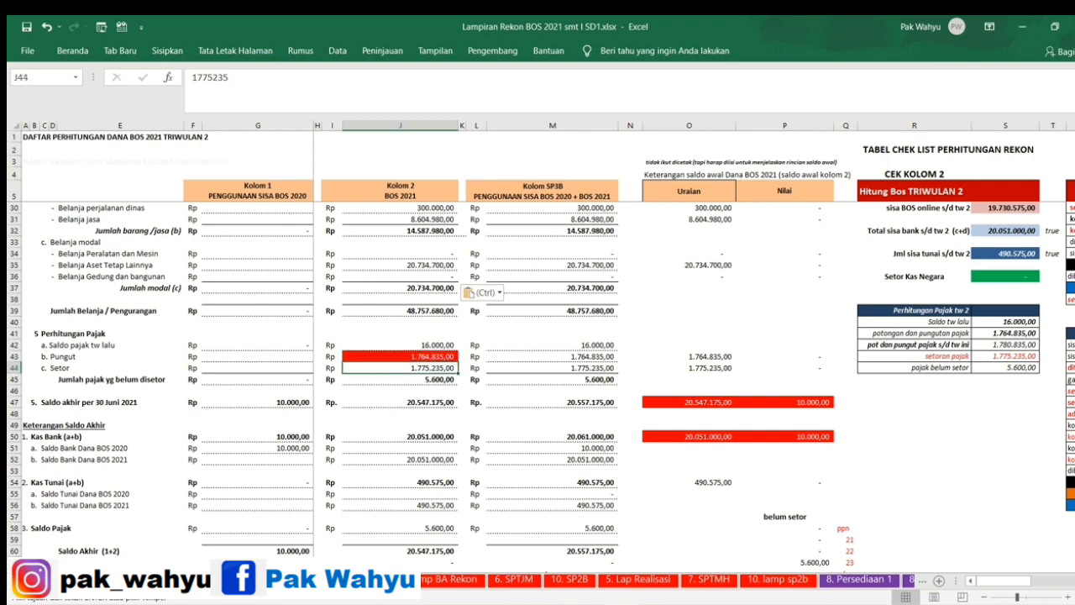
{"action": "left_click", "coordinate": [623, 603]}
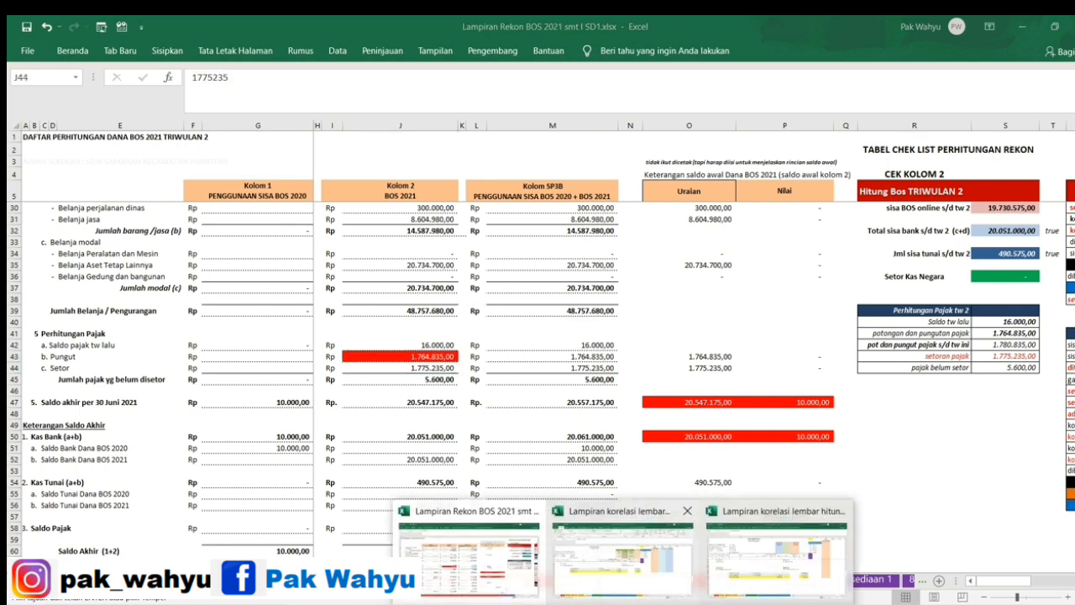
{"action": "left_click", "coordinate": [606, 571]}
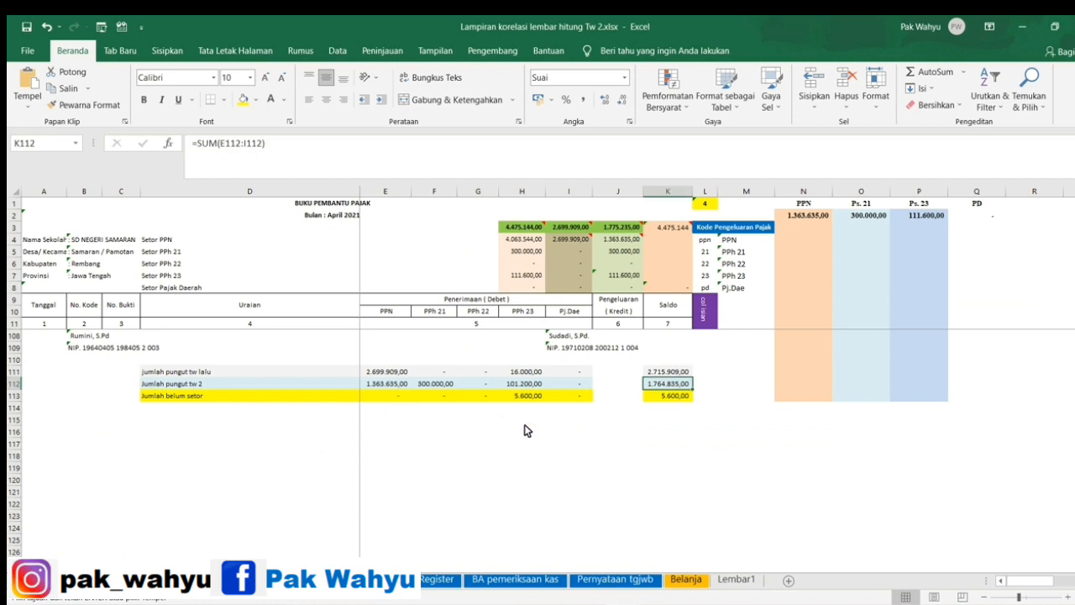
{"action": "scroll", "coordinate": [635, 445], "scroll_direction": "up", "scroll_amount": 4}
{"action": "left_click", "coordinate": [620, 227]}
{"action": "scroll", "coordinate": [638, 405], "scroll_direction": "down", "scroll_amount": 4}
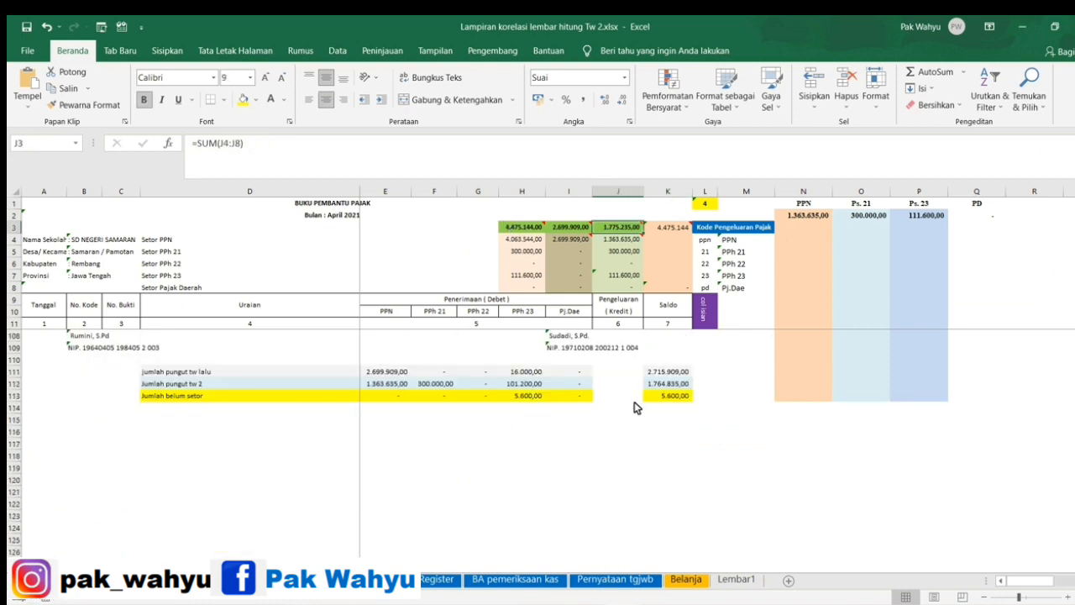
{"action": "mouse_move", "coordinate": [622, 231]}
- Compare the Kolom 2 Jumlah pajak yg belum disetor in J45 with Jumlah belum setor in K113 of the Tw 2 workbook's tax book
{"action": "left_click", "coordinate": [470, 537]}
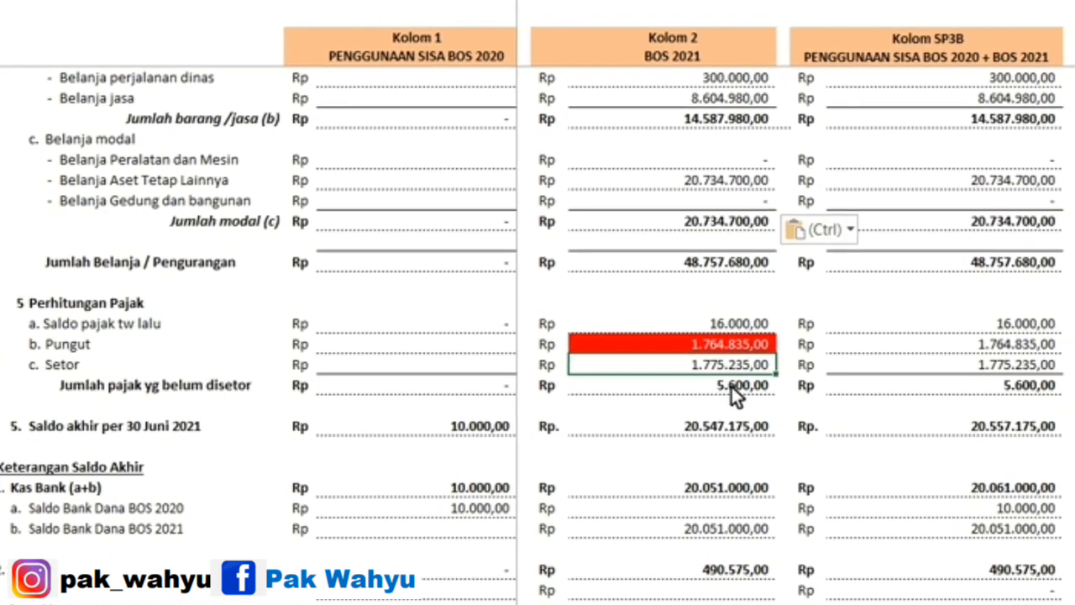
{"action": "left_click", "coordinate": [730, 386]}
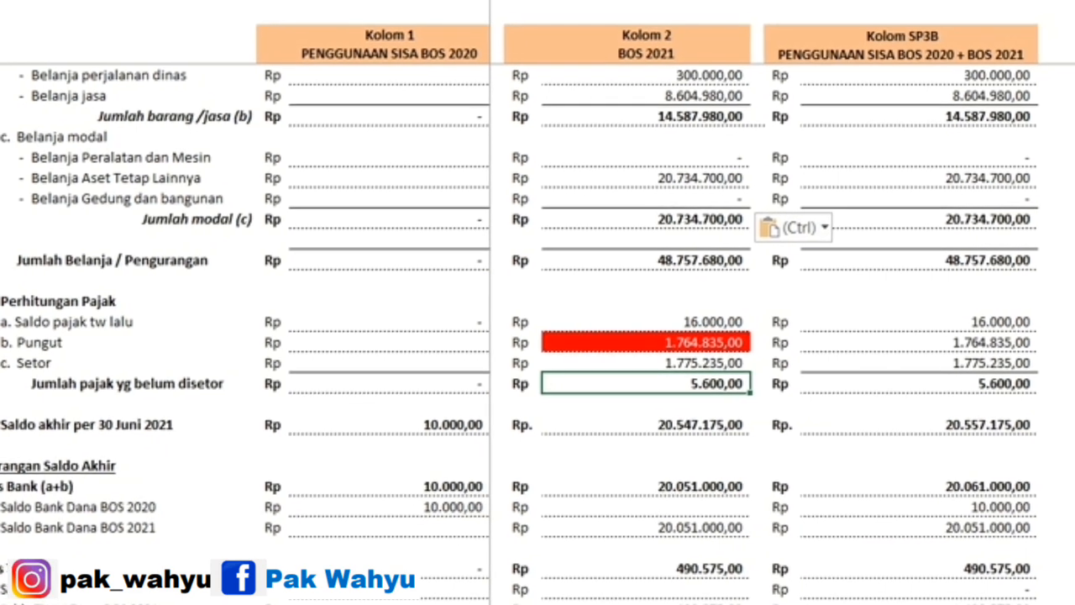
{"action": "left_click", "coordinate": [625, 603]}
{"action": "left_click", "coordinate": [631, 584]}
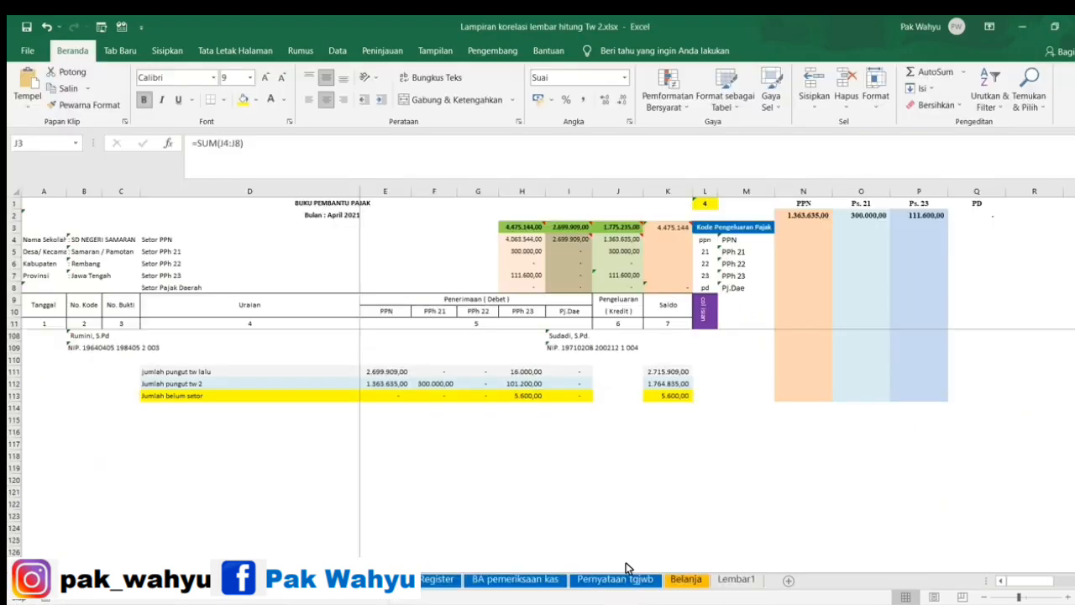
{"action": "left_click", "coordinate": [675, 396]}
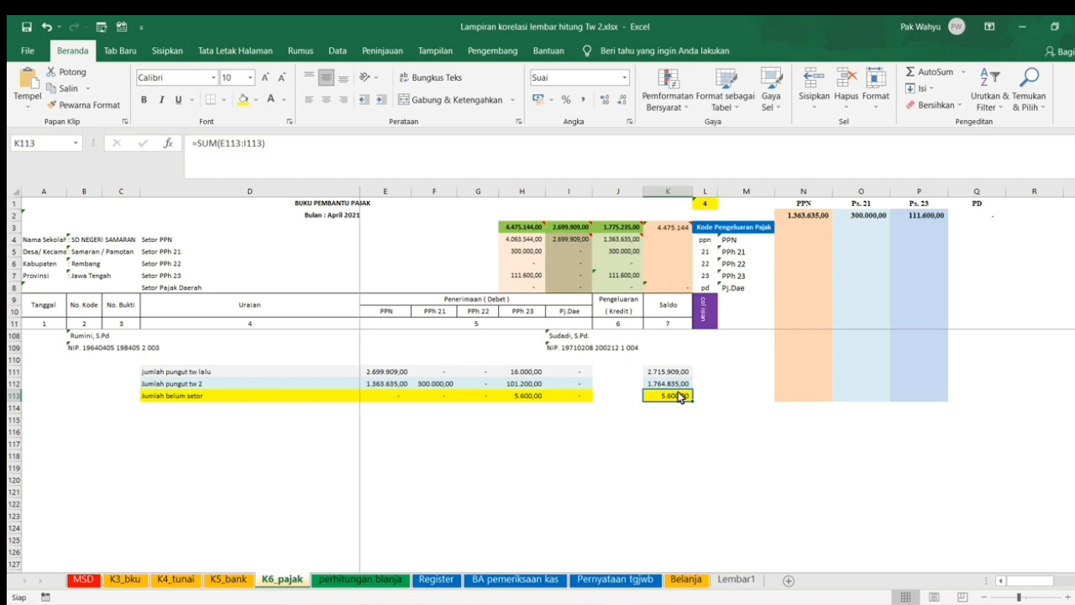
{"action": "mouse_move", "coordinate": [611, 600]}
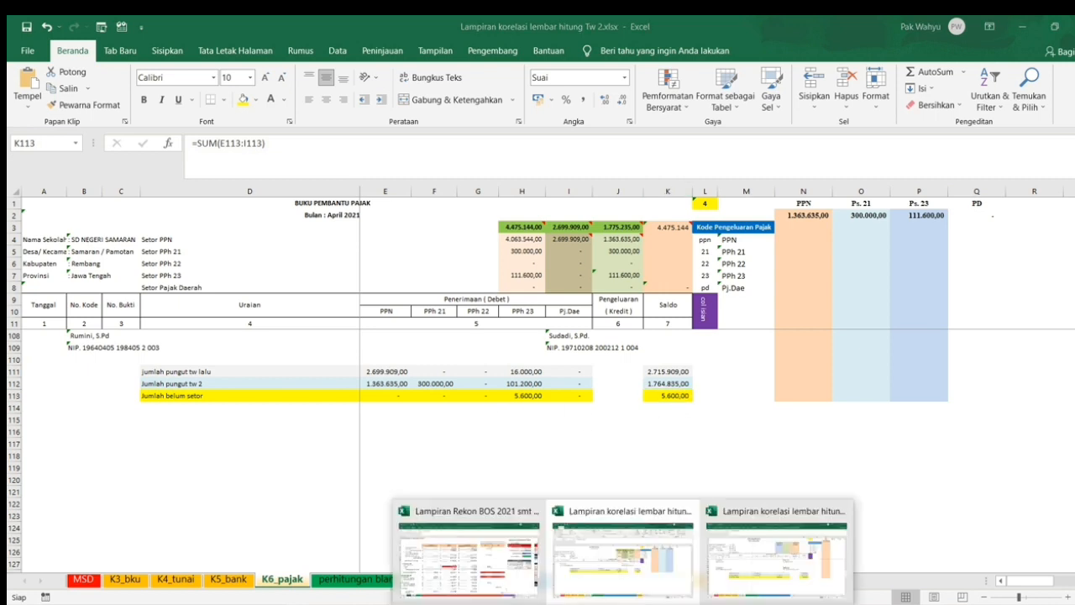
{"action": "left_click", "coordinate": [479, 558]}
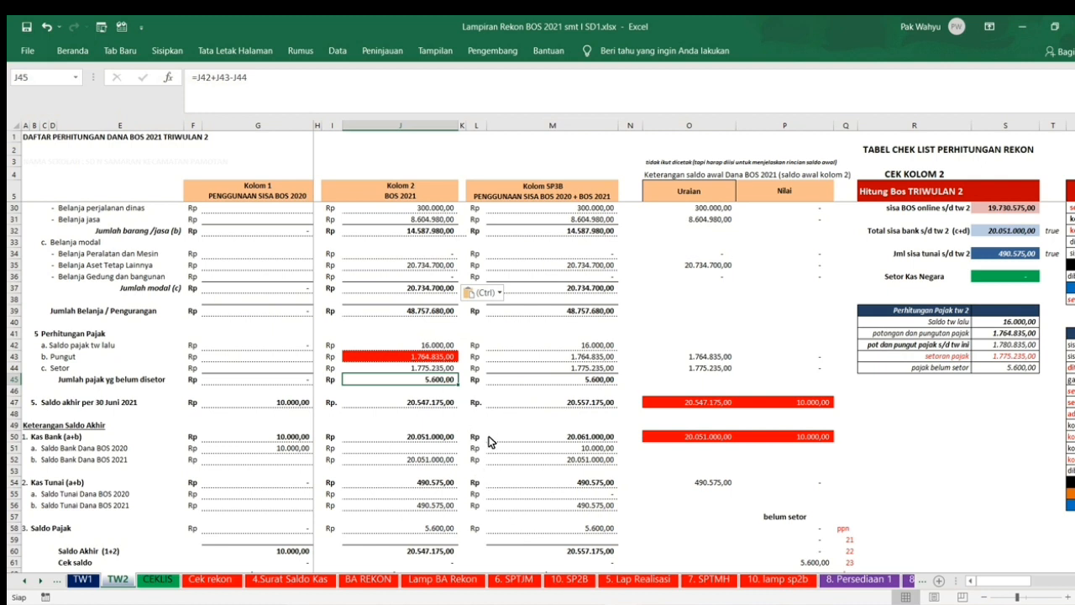
- Compare the Kolom 2 Kas Bank value in J50 with the June 2021 closing balance in H96 of the Tw 2 workbook's K5_bank sheet
{"action": "scroll", "coordinate": [489, 444], "scroll_direction": "down", "scroll_amount": 2}
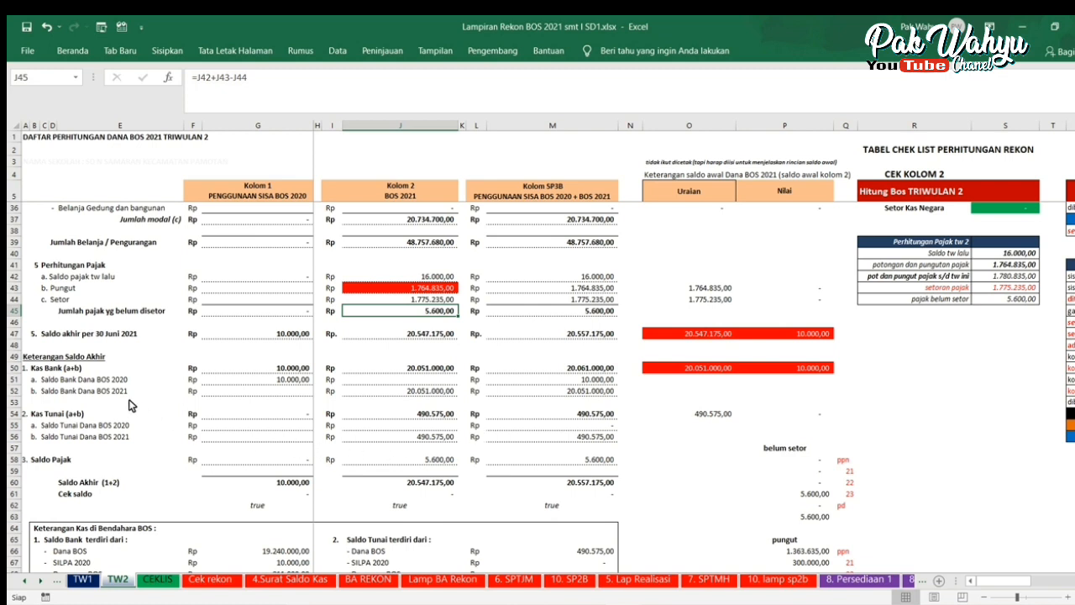
{"action": "left_click", "coordinate": [424, 371]}
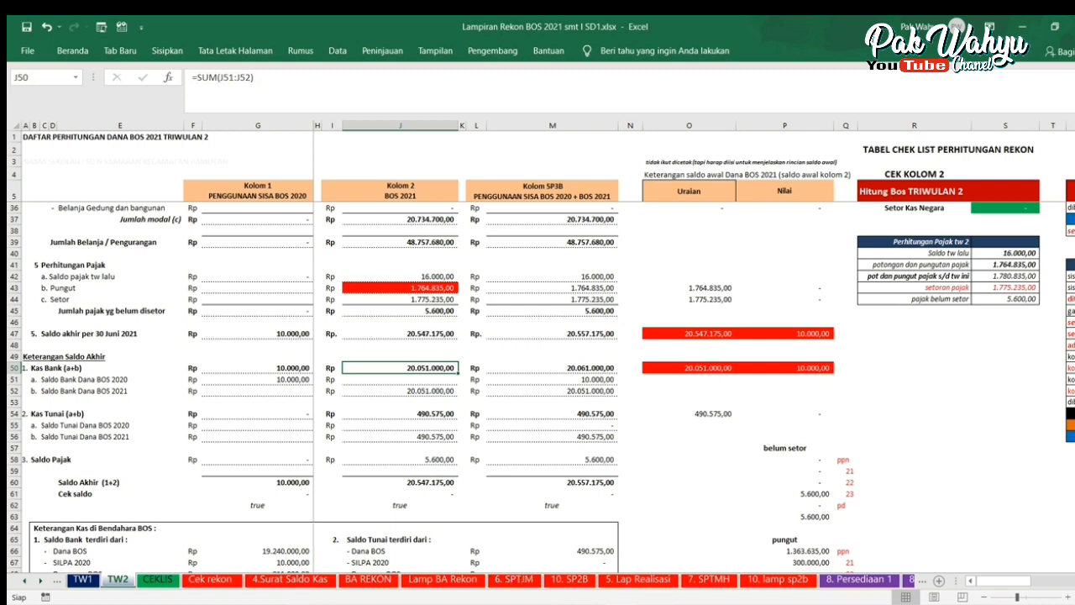
{"action": "left_click", "coordinate": [603, 572]}
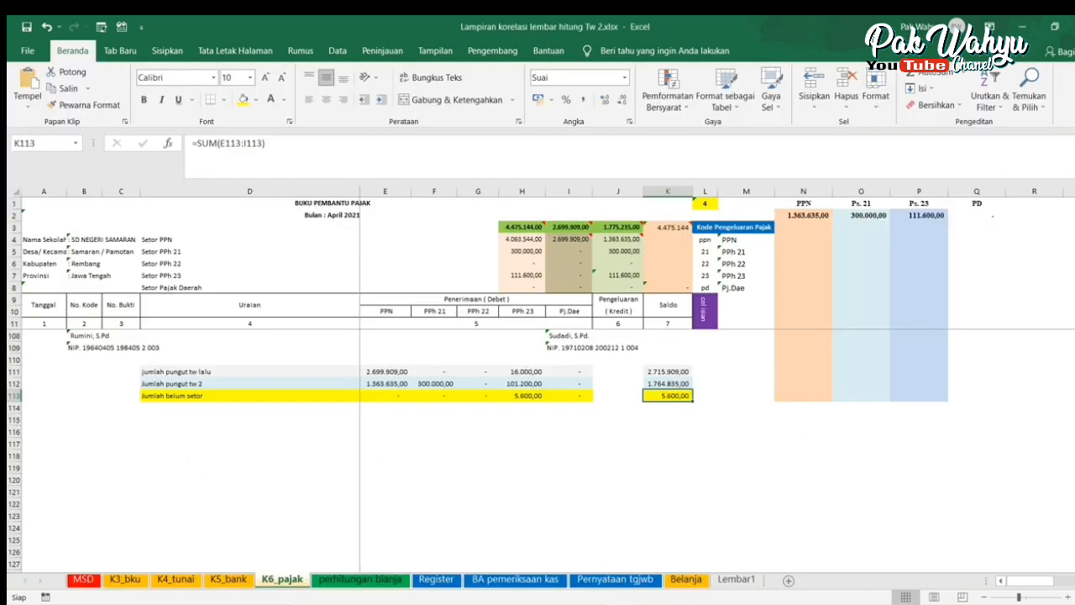
{"action": "left_click", "coordinate": [227, 579]}
{"action": "scroll", "coordinate": [701, 490], "scroll_direction": "down", "scroll_amount": 2}
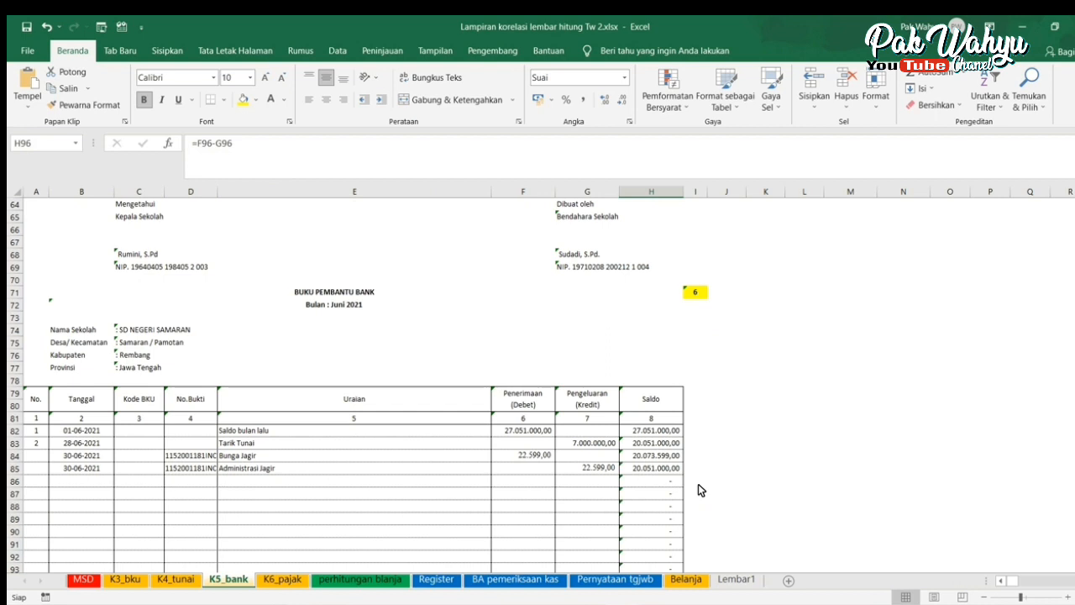
{"action": "scroll", "coordinate": [701, 489], "scroll_direction": "down", "scroll_amount": 5}
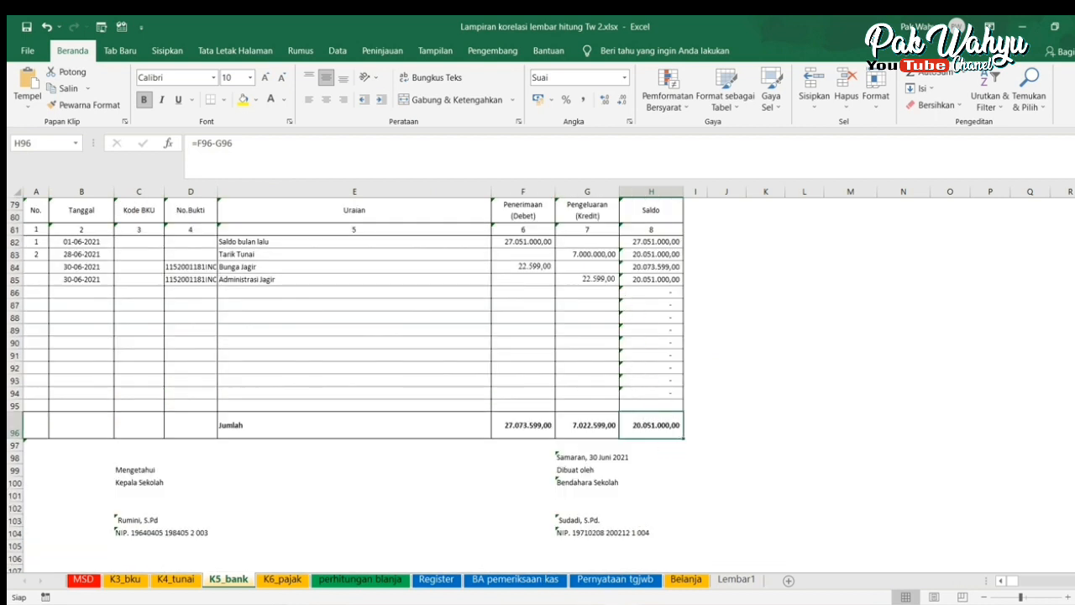
{"action": "mouse_move", "coordinate": [619, 584]}
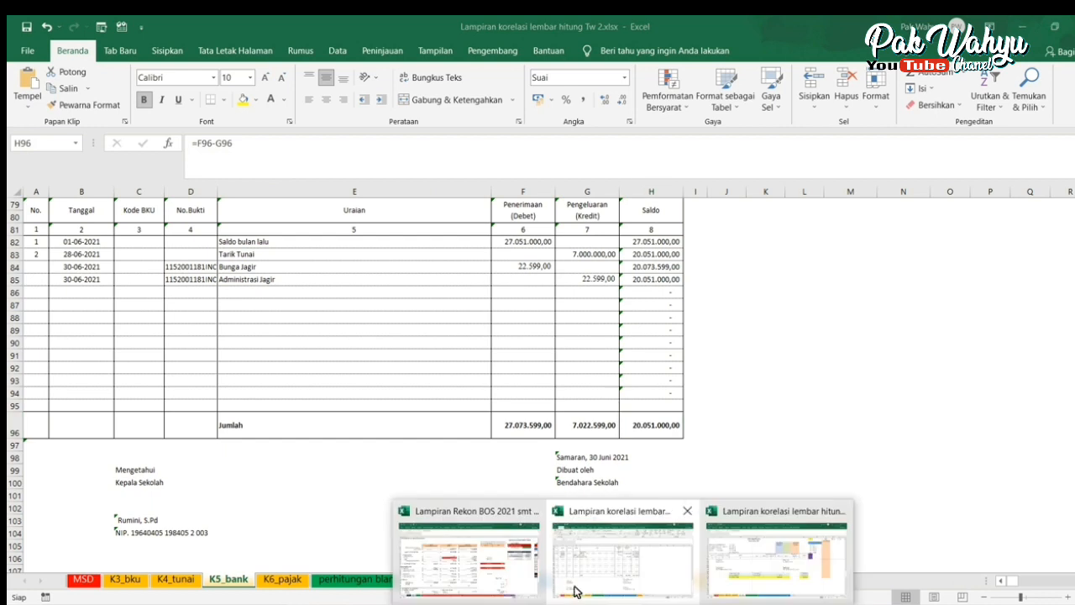
{"action": "left_click", "coordinate": [502, 569]}
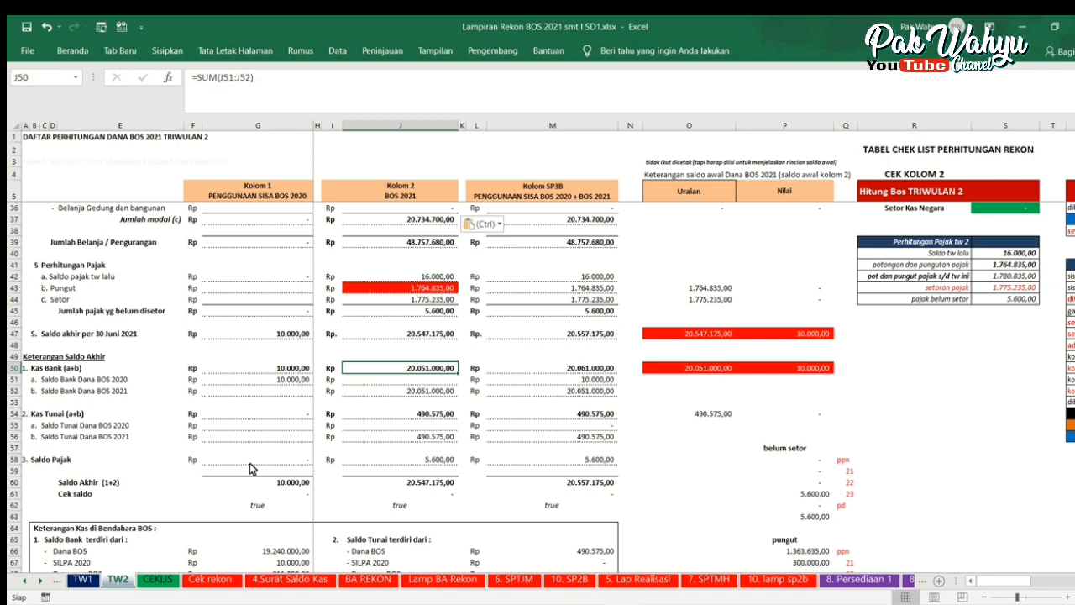
- Compare Saldo Tunai Dana BOS 2021 in J56 with the June closing cash balance on the Tw 2 workbook's K4_tunai sheet
{"action": "left_click", "coordinate": [439, 438]}
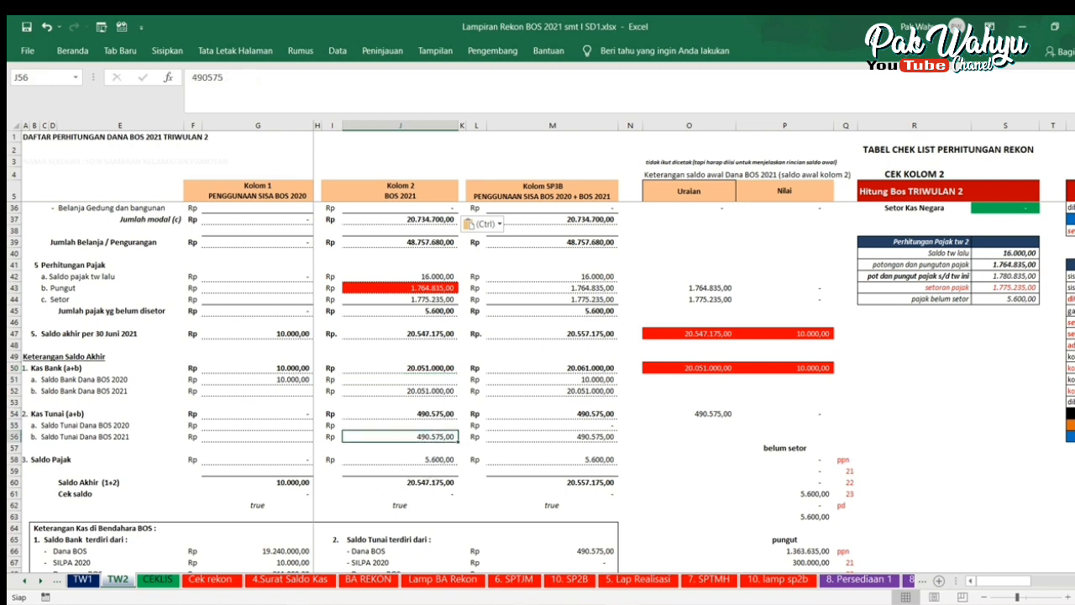
{"action": "mouse_move", "coordinate": [579, 598]}
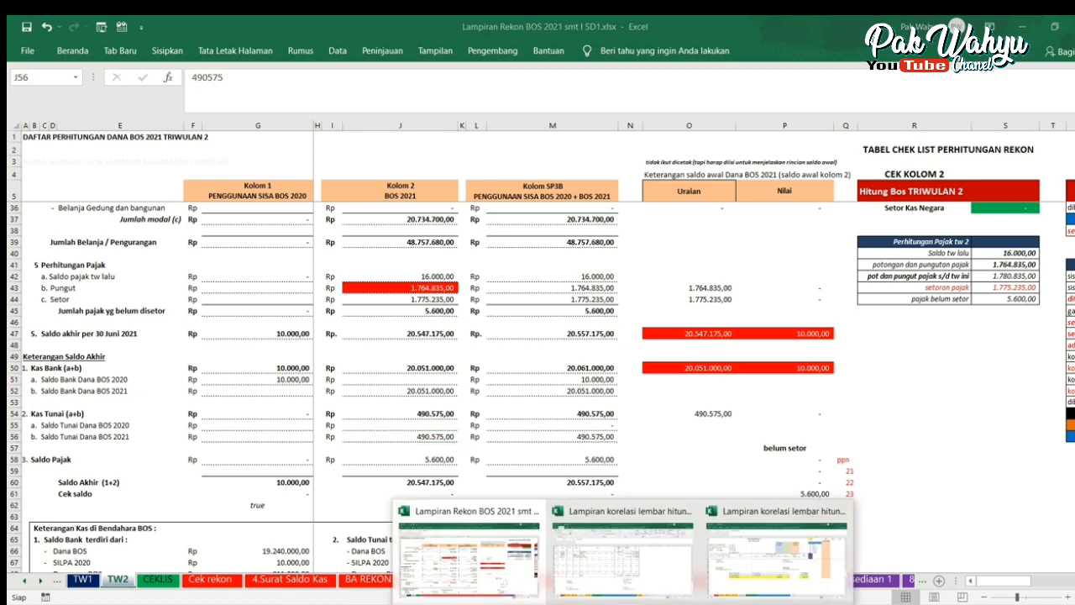
{"action": "left_click", "coordinate": [618, 574]}
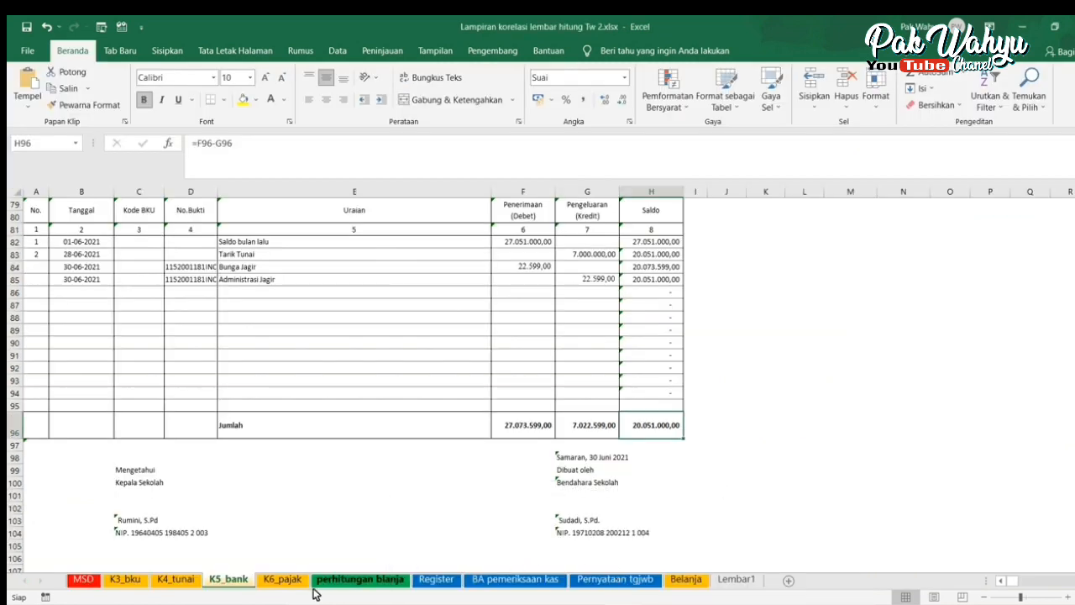
{"action": "left_click", "coordinate": [176, 580]}
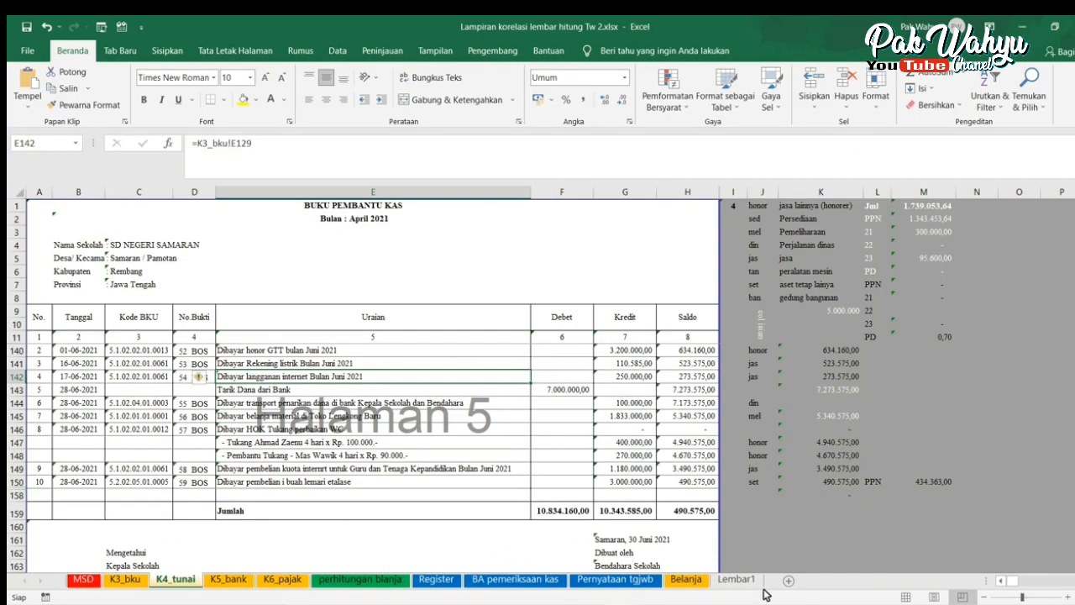
{"action": "scroll", "coordinate": [675, 524], "scroll_direction": "down", "scroll_amount": 7}
{"action": "scroll", "coordinate": [675, 522], "scroll_direction": "up", "scroll_amount": 5}
{"action": "scroll", "coordinate": [689, 479], "scroll_direction": "up", "scroll_amount": 2}
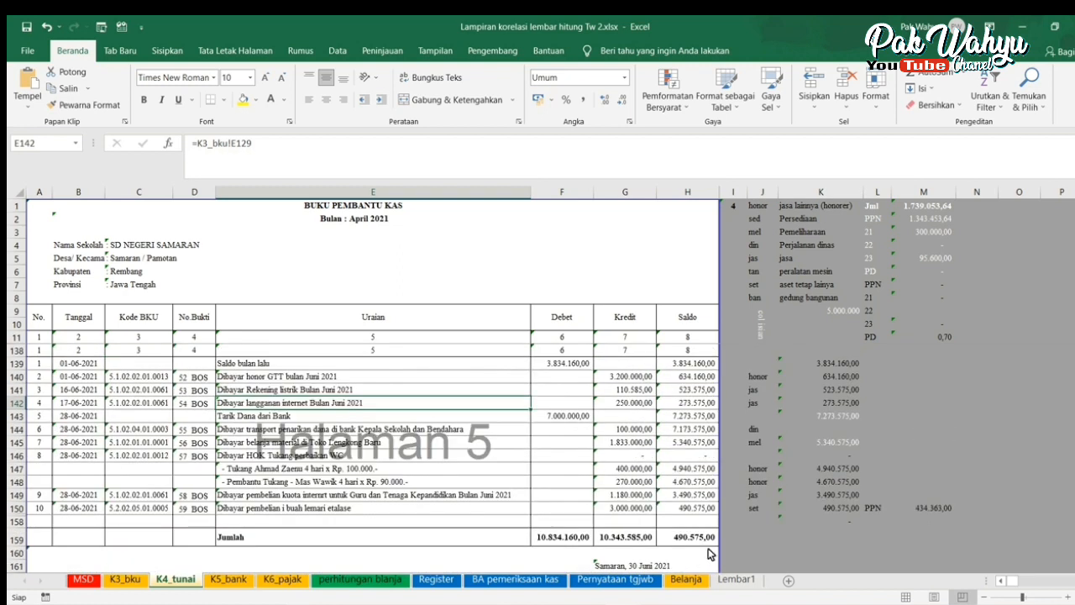
- Check Saldo Pajak and the other June balance components on the Tw 2 workbook's K3_bku sheet against Keterangan Saldo Akhir in the Rekon workbook
{"action": "left_click", "coordinate": [135, 581]}
{"action": "scroll", "coordinate": [235, 429], "scroll_direction": "down", "scroll_amount": 20}
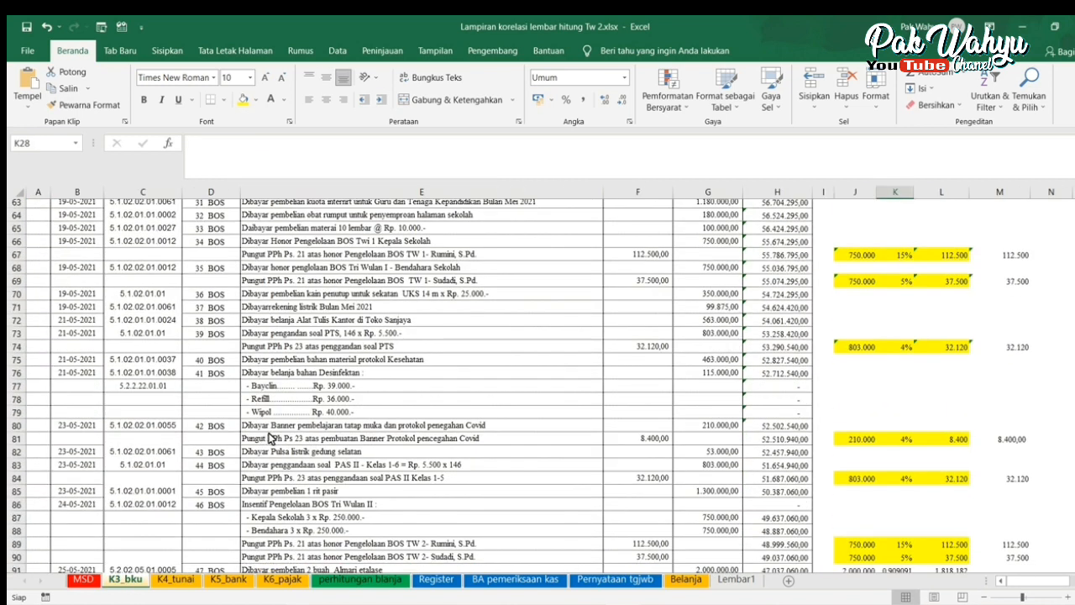
{"action": "scroll", "coordinate": [269, 428], "scroll_direction": "down", "scroll_amount": 20}
{"action": "scroll", "coordinate": [260, 424], "scroll_direction": "up", "scroll_amount": 6}
{"action": "scroll", "coordinate": [252, 420], "scroll_direction": "up", "scroll_amount": 4}
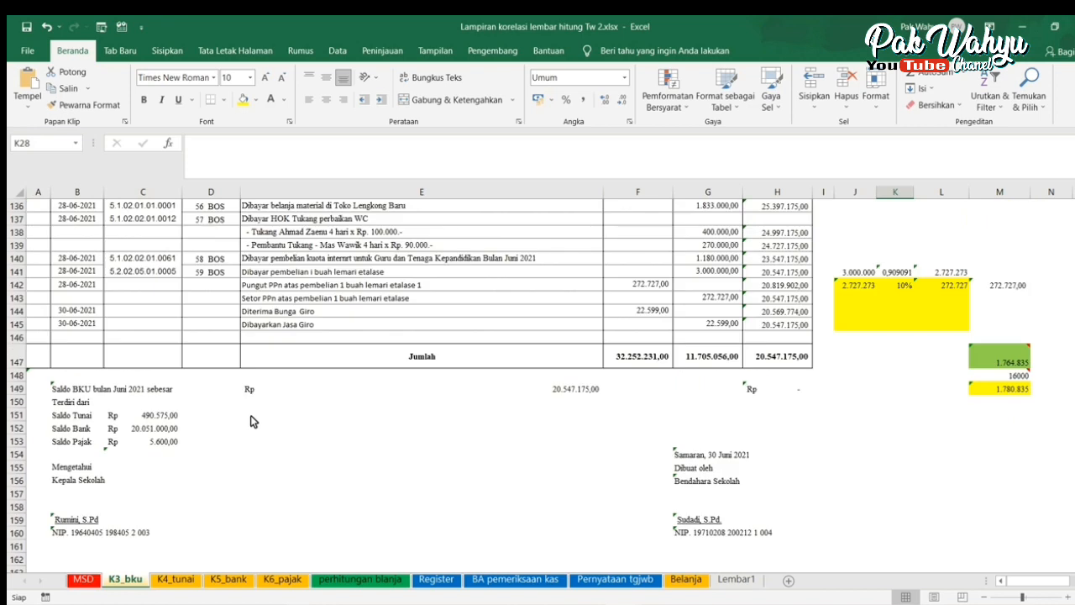
{"action": "left_click", "coordinate": [165, 452]}
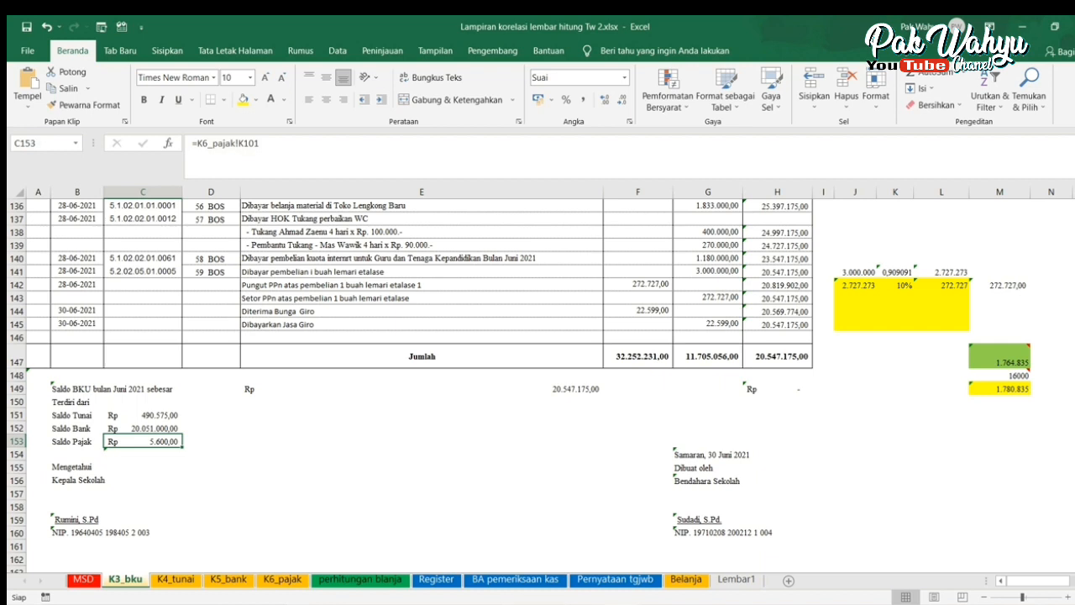
{"action": "mouse_move", "coordinate": [613, 600]}
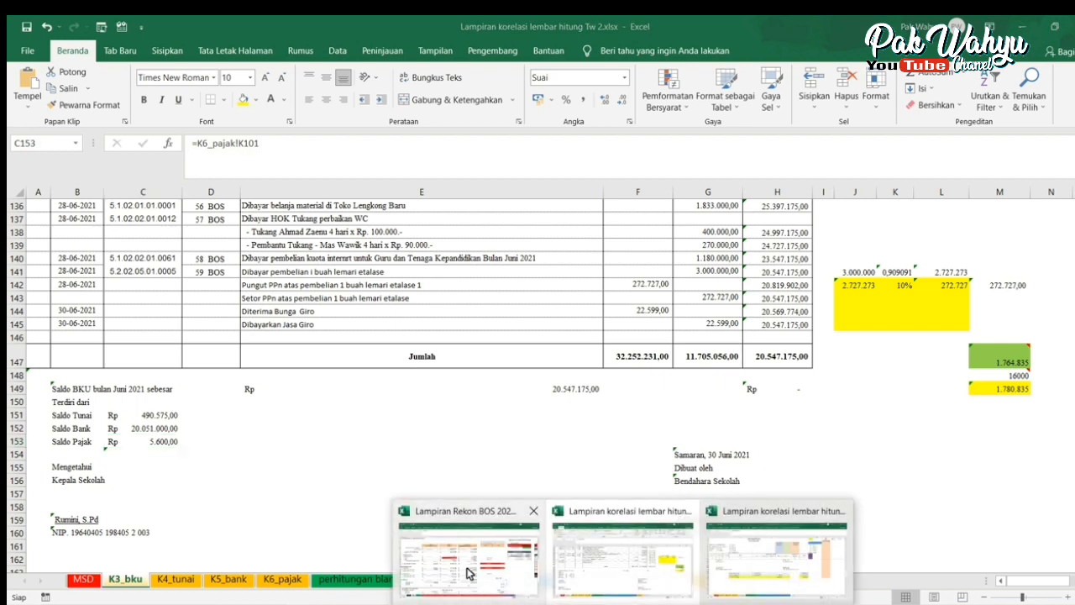
{"action": "left_click", "coordinate": [471, 571]}
{"action": "scroll", "coordinate": [496, 472], "scroll_direction": "down", "scroll_amount": 2}
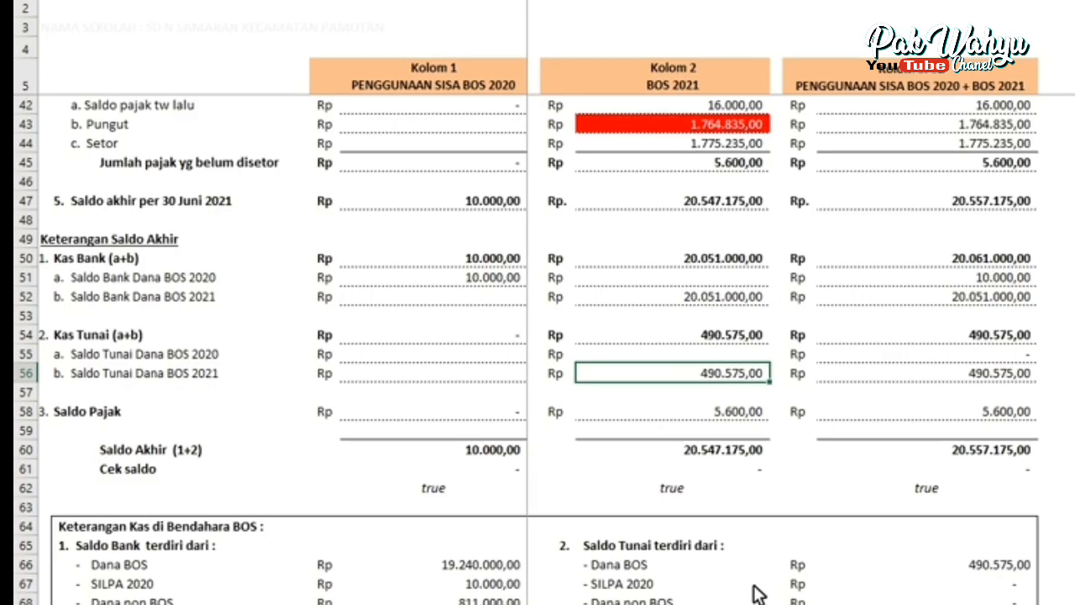
- Review the bank and cash breakdown under Keterangan Kas di Bendahara BOS, starting at C65 of the TW2 sheet
{"action": "scroll", "coordinate": [783, 500], "scroll_direction": "up", "scroll_amount": 2}
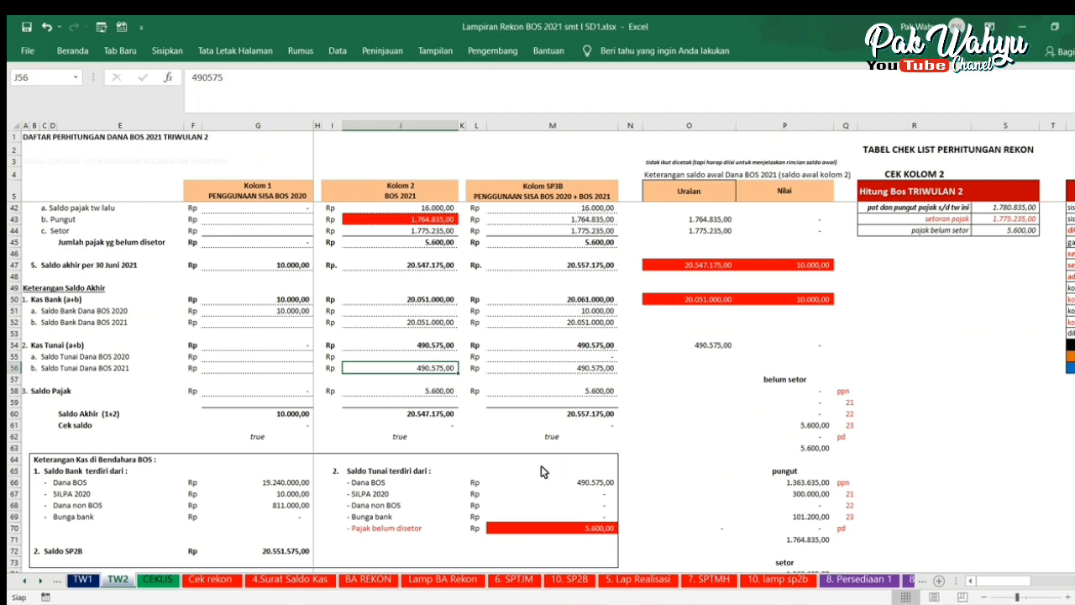
{"action": "scroll", "coordinate": [541, 466], "scroll_direction": "down", "scroll_amount": 3}
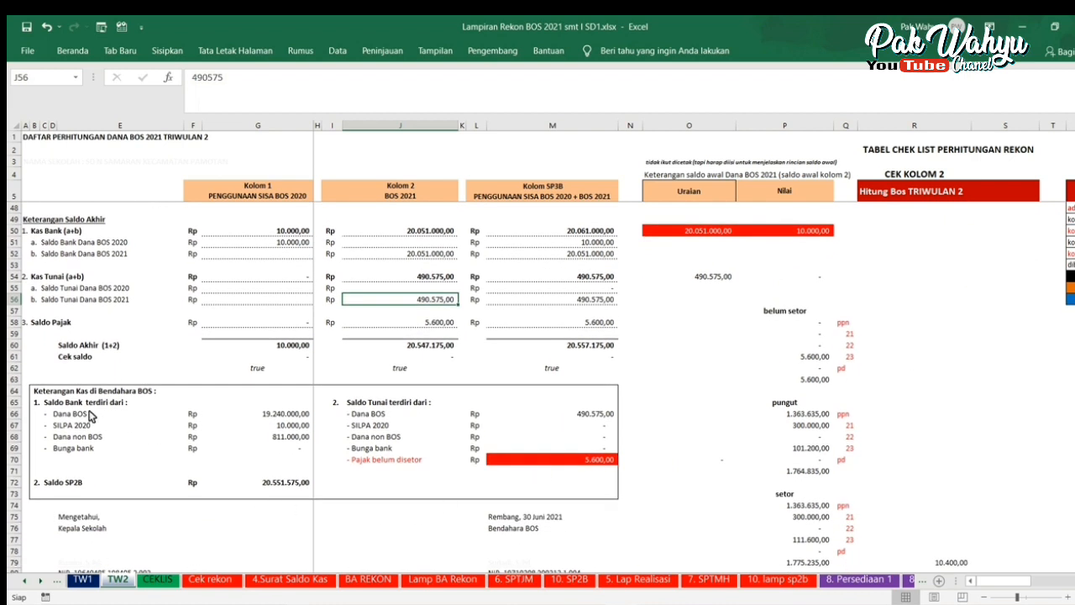
{"action": "left_click_drag", "start_coordinate": [48, 401], "coordinate": [560, 491]}
{"action": "scroll", "coordinate": [660, 463], "scroll_direction": "up", "scroll_amount": 5}
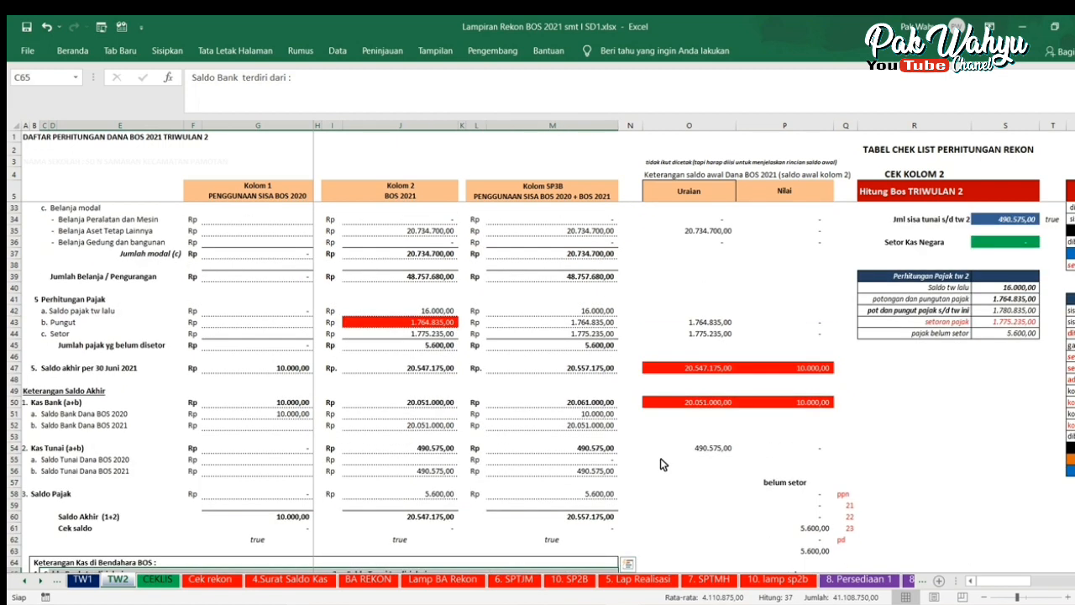
- Inspect the external link formula in O26, beside Belanja jasa lainnya (honorer), in the expenditure check column
{"action": "scroll", "coordinate": [660, 458], "scroll_direction": "up", "scroll_amount": 9}
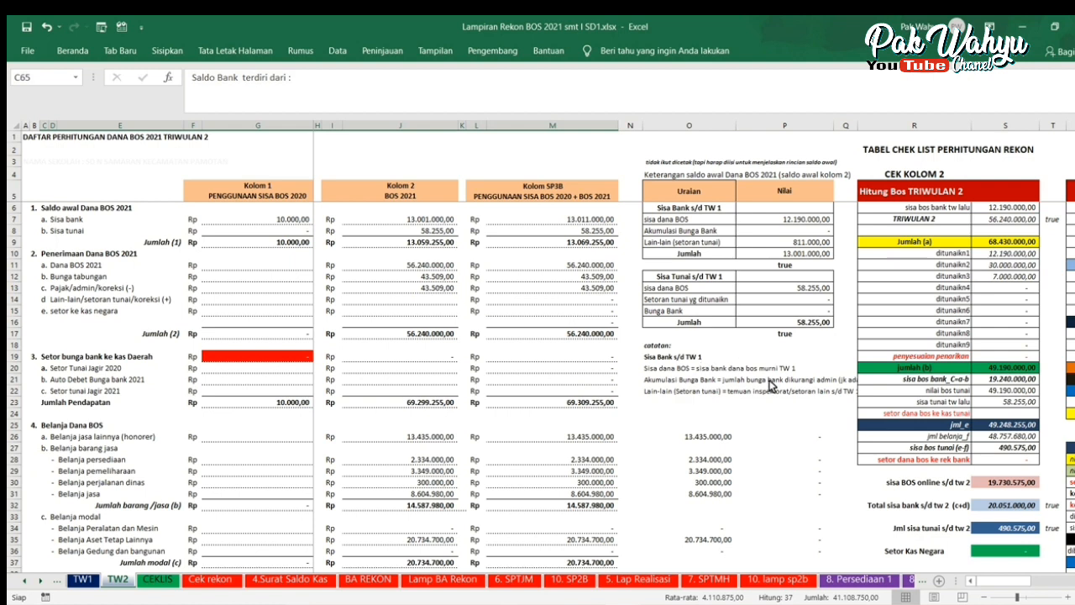
{"action": "scroll", "coordinate": [770, 385], "scroll_direction": "down", "scroll_amount": 2}
{"action": "left_click_drag", "start_coordinate": [702, 376], "coordinate": [810, 498]}
{"action": "left_click", "coordinate": [711, 300]}
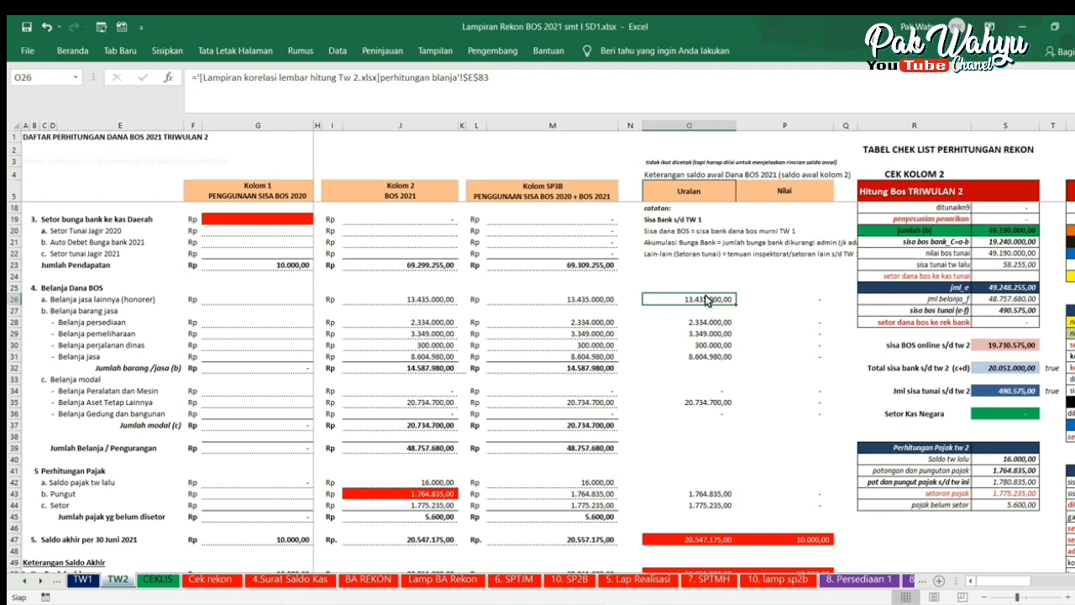
{"action": "left_click_drag", "start_coordinate": [193, 78], "coordinate": [512, 90]}
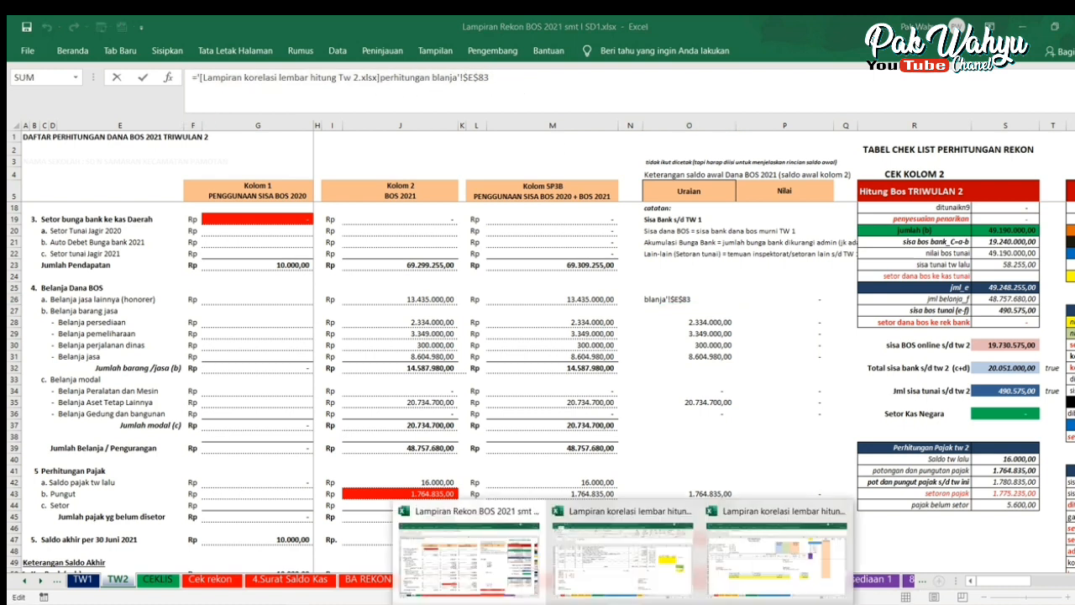
- Trace the O26 link to the expenditure totals on the Tw 2 workbook's perhitungan blanja sheet, and leave the formula pointing to $E$83
{"action": "left_click", "coordinate": [565, 529]}
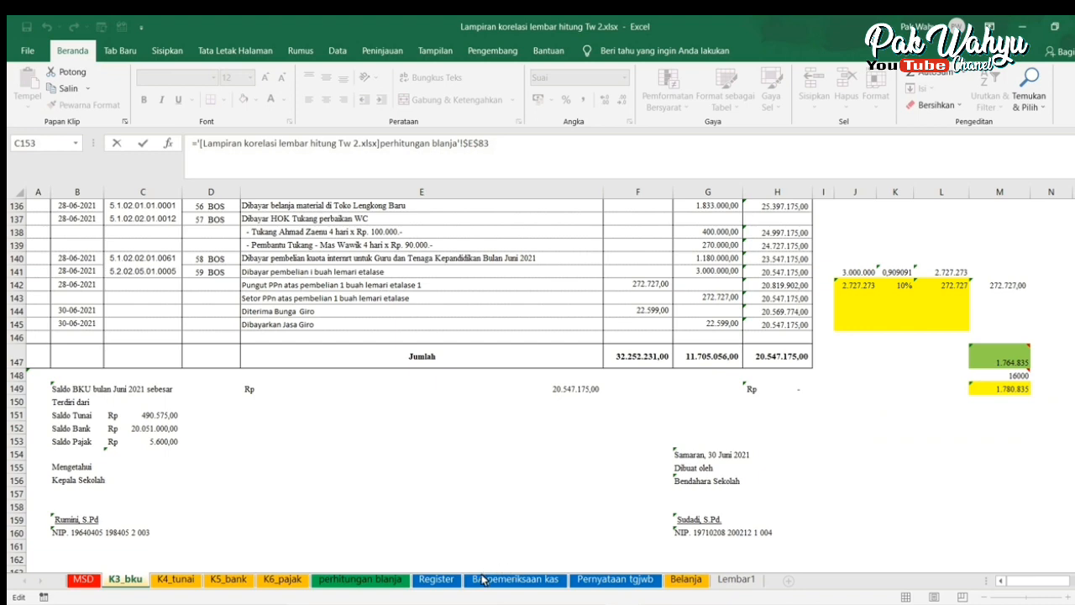
{"action": "left_click", "coordinate": [382, 581]}
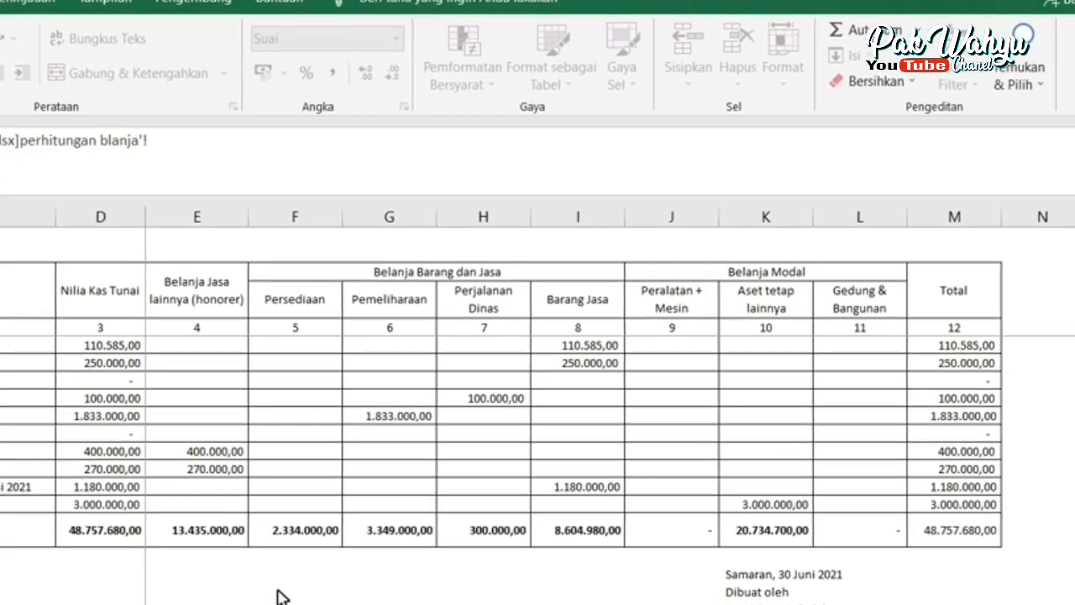
{"action": "scroll", "coordinate": [537, 453], "scroll_direction": "up", "scroll_amount": 1}
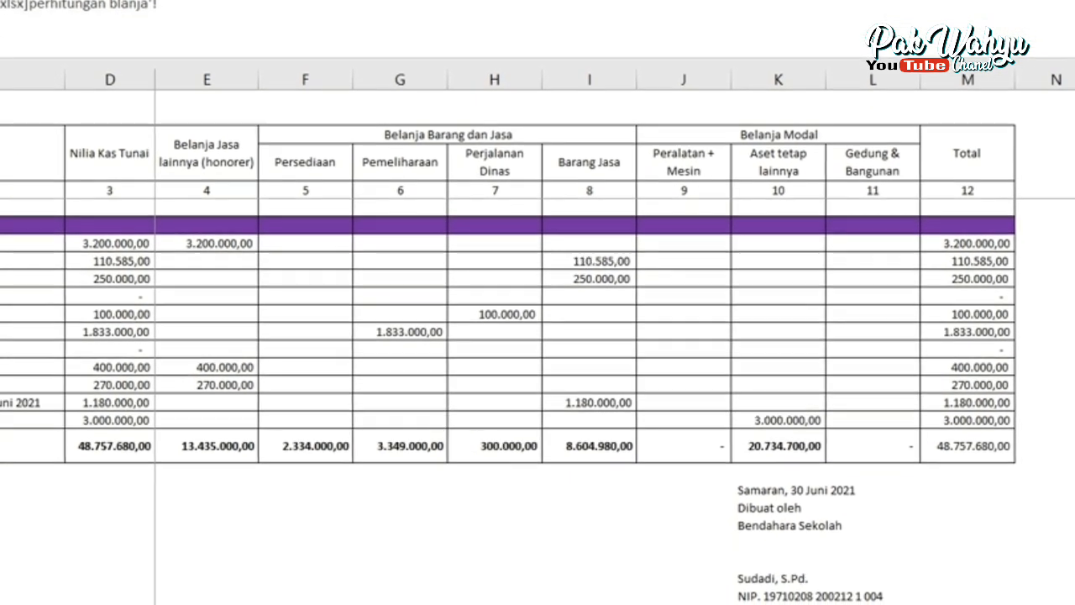
{"action": "mouse_move", "coordinate": [405, 604]}
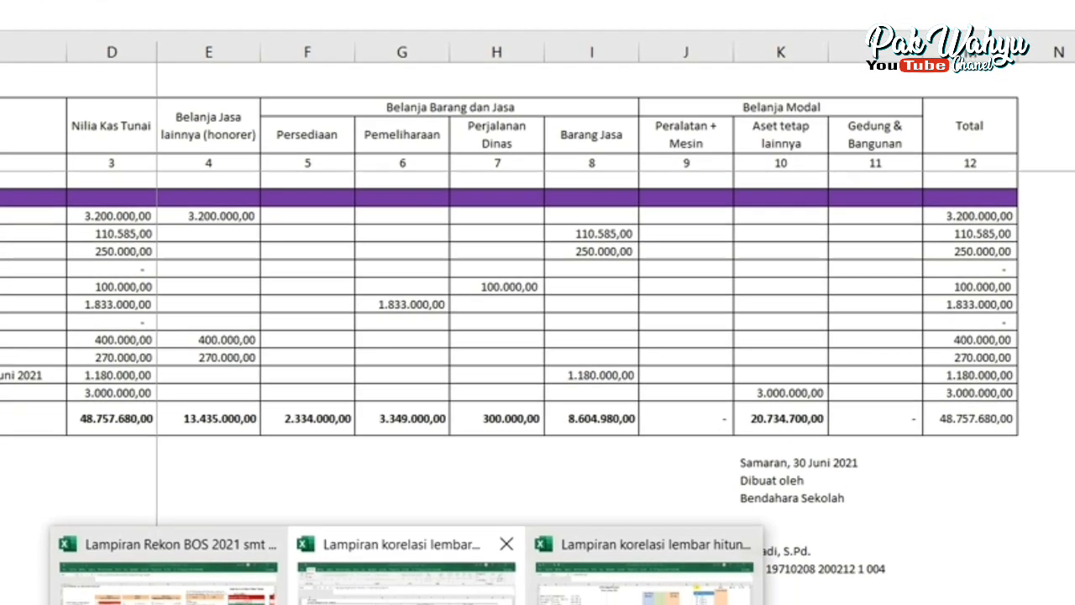
{"action": "left_click", "coordinate": [223, 592]}
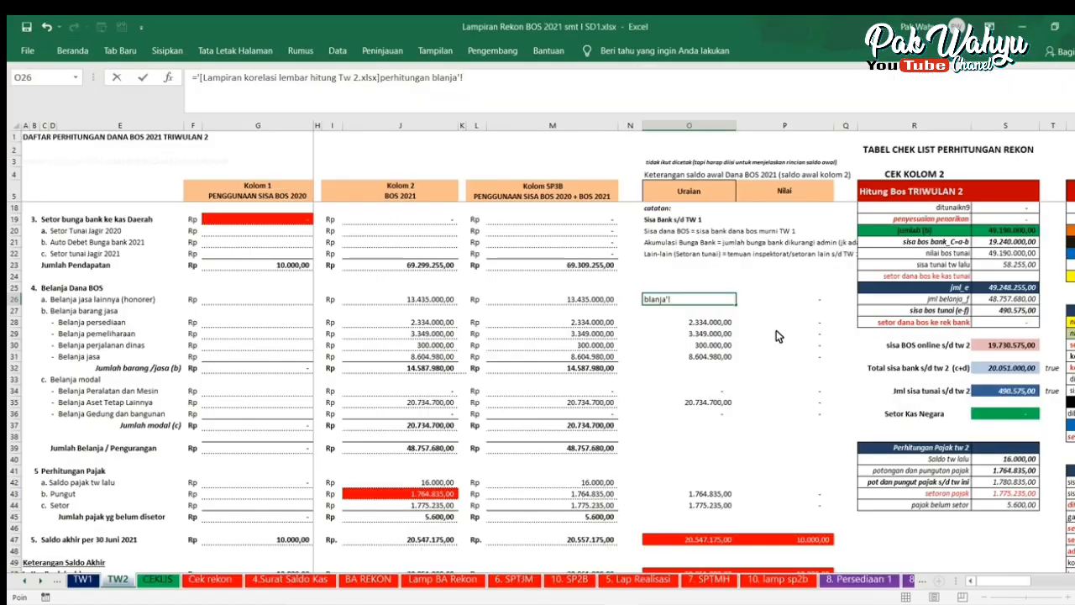
{"action": "left_click", "coordinate": [801, 380]}
{"action": "key", "text": "Return"}
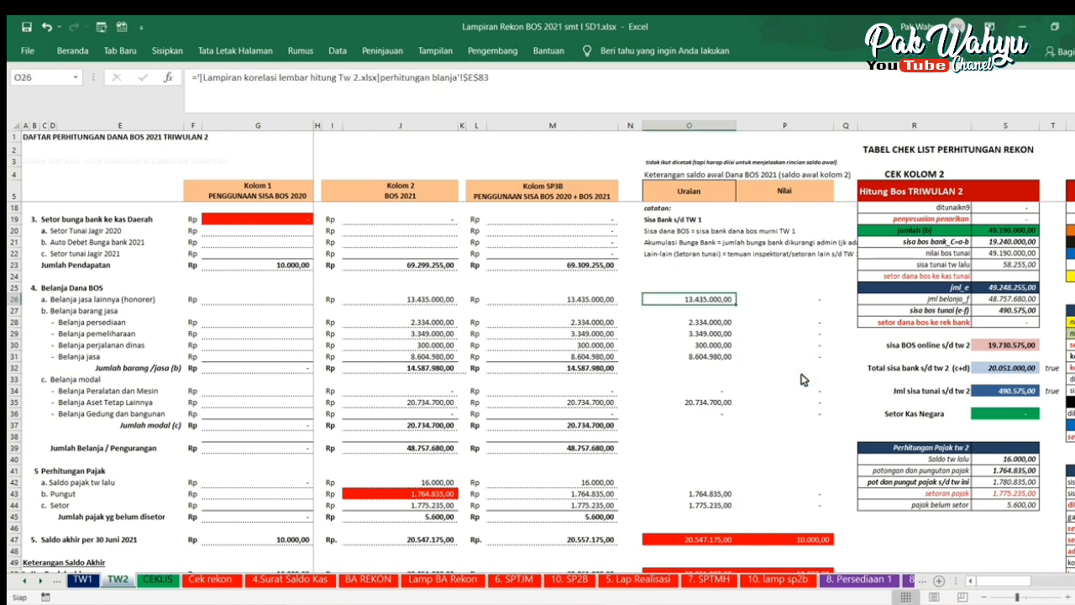
- Review the Uraian and Nilai check columns beside the expenditure and tax rows, from row 26 down to row 44
{"action": "left_click_drag", "start_coordinate": [685, 288], "coordinate": [821, 413]}
{"action": "left_click", "coordinate": [826, 291]}
{"action": "left_click", "coordinate": [757, 447]}
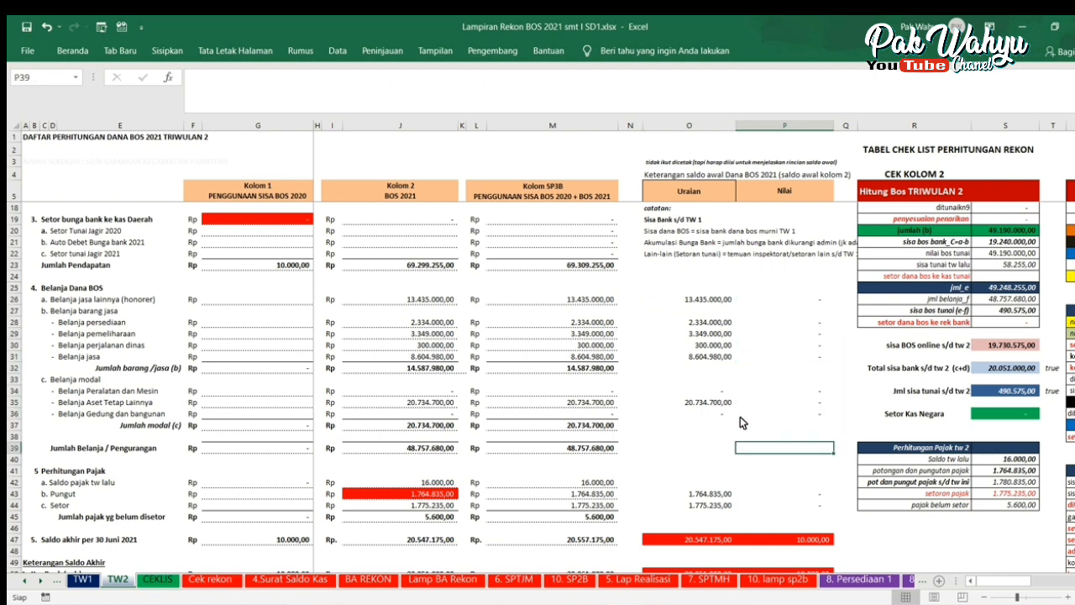
{"action": "left_click_drag", "start_coordinate": [683, 291], "coordinate": [811, 518]}
{"action": "left_click", "coordinate": [806, 394]}
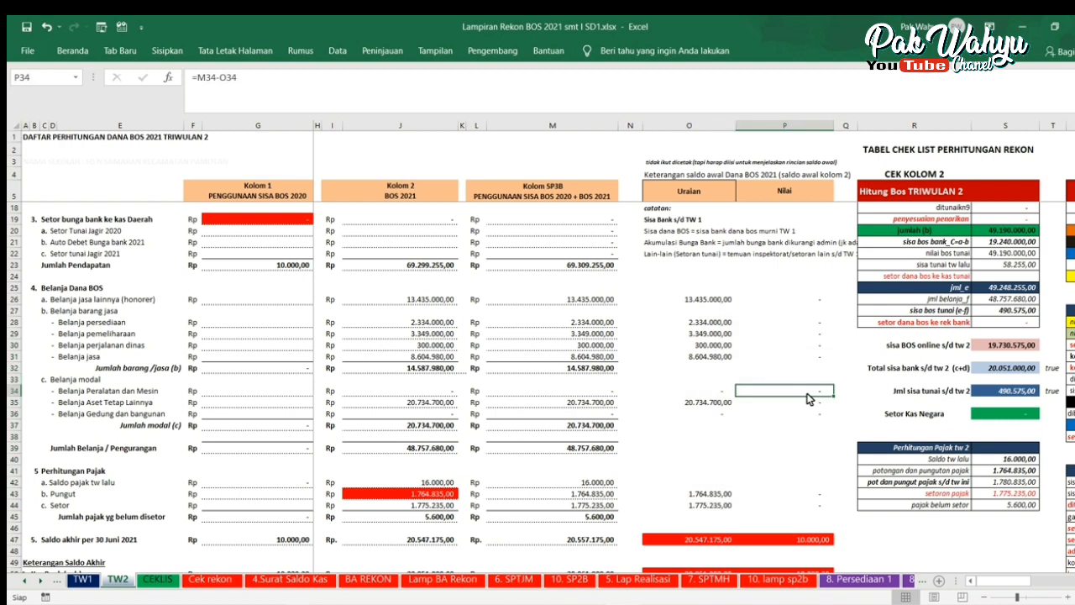
{"action": "scroll", "coordinate": [802, 402], "scroll_direction": "down", "scroll_amount": 3}
{"action": "scroll", "coordinate": [807, 386], "scroll_direction": "up", "scroll_amount": 3}
{"action": "left_click_drag", "start_coordinate": [819, 306], "coordinate": [826, 504]}
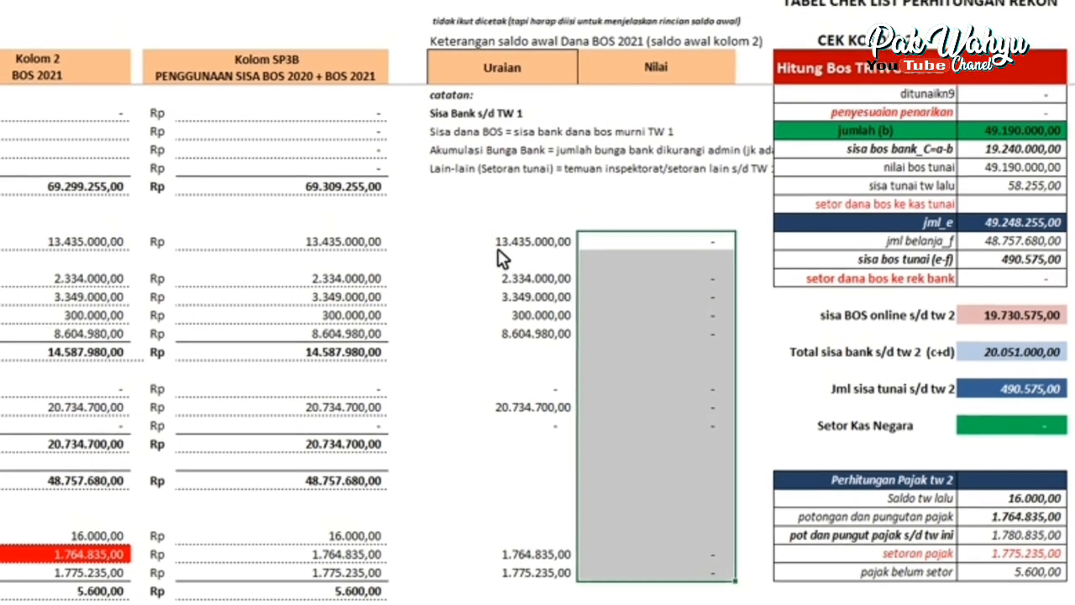
{"action": "left_click", "coordinate": [522, 236]}
{"action": "left_click_drag", "start_coordinate": [530, 257], "coordinate": [732, 587]}
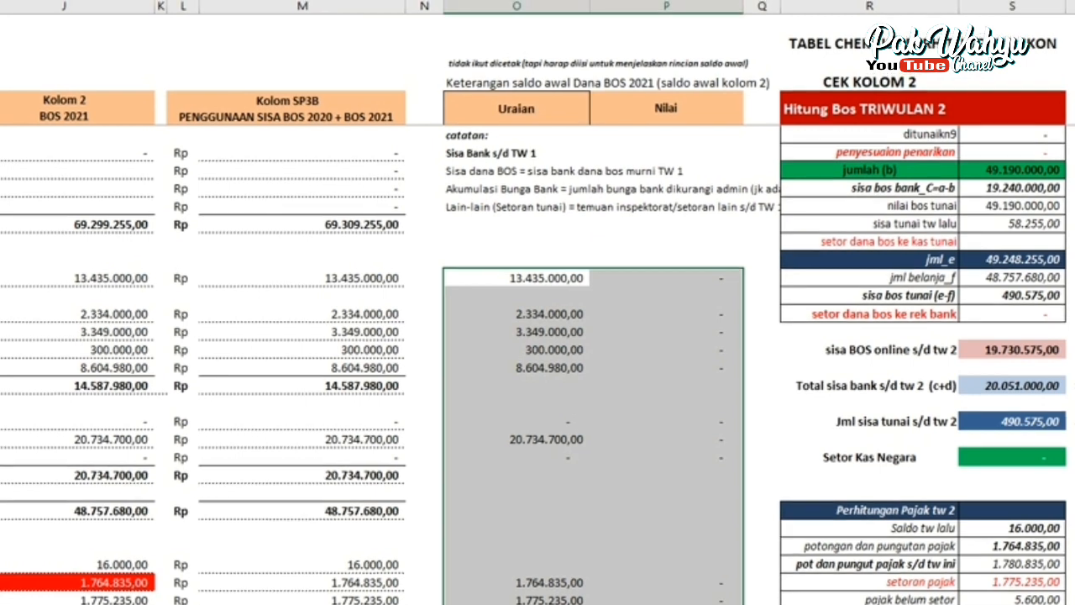
{"action": "left_click", "coordinate": [683, 490]}
- Inspect the difference formulas in P26, P28, P29 and P31 and the external link formulas in O26, O28 and O29
{"action": "left_click", "coordinate": [666, 289]}
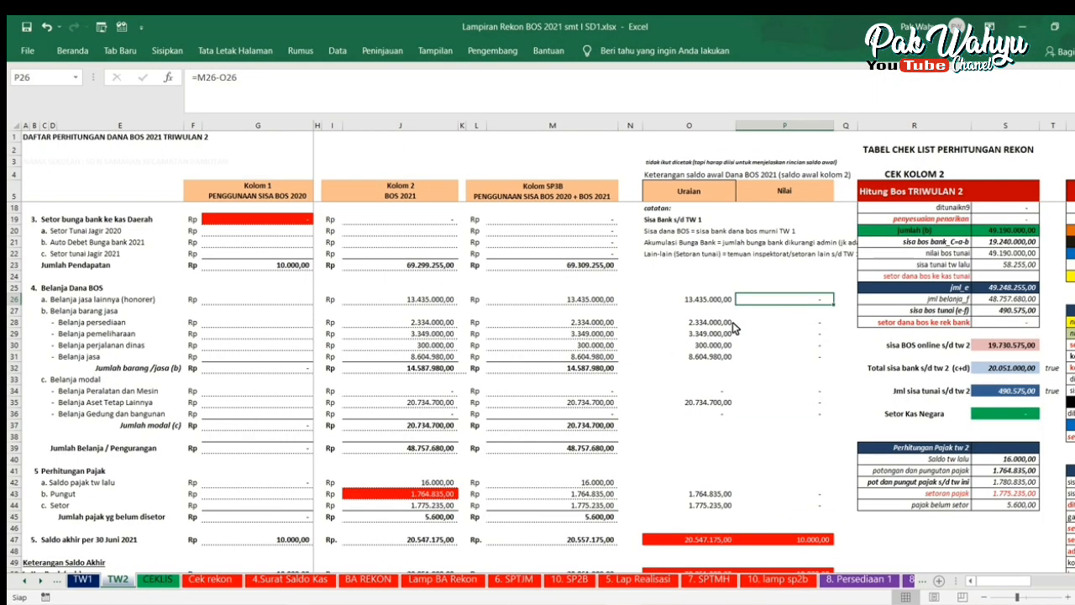
{"action": "left_click", "coordinate": [813, 323]}
{"action": "left_click", "coordinate": [816, 334]}
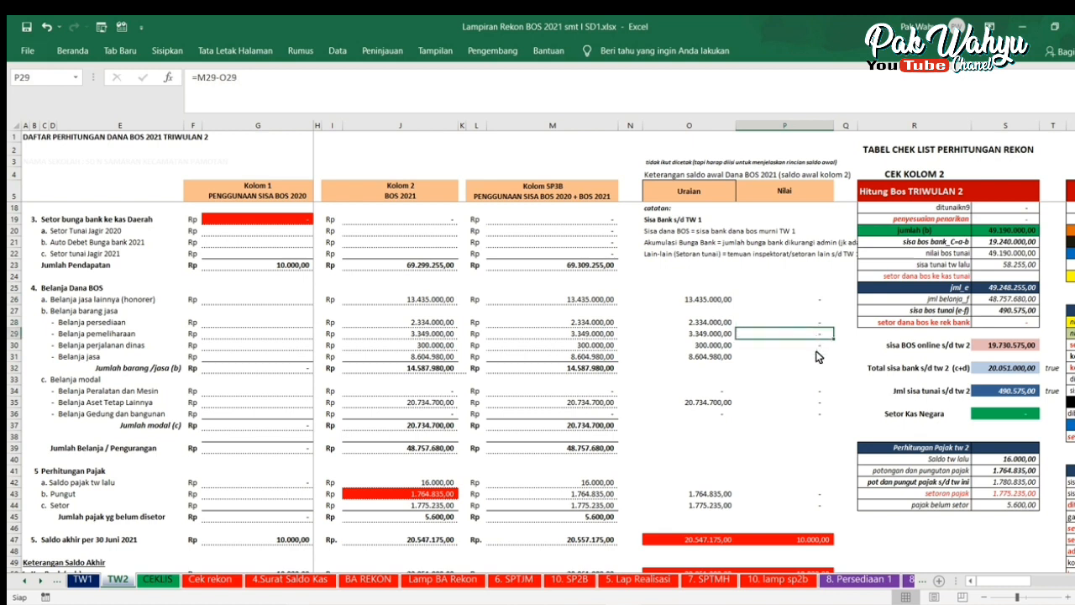
{"action": "left_click", "coordinate": [816, 354]}
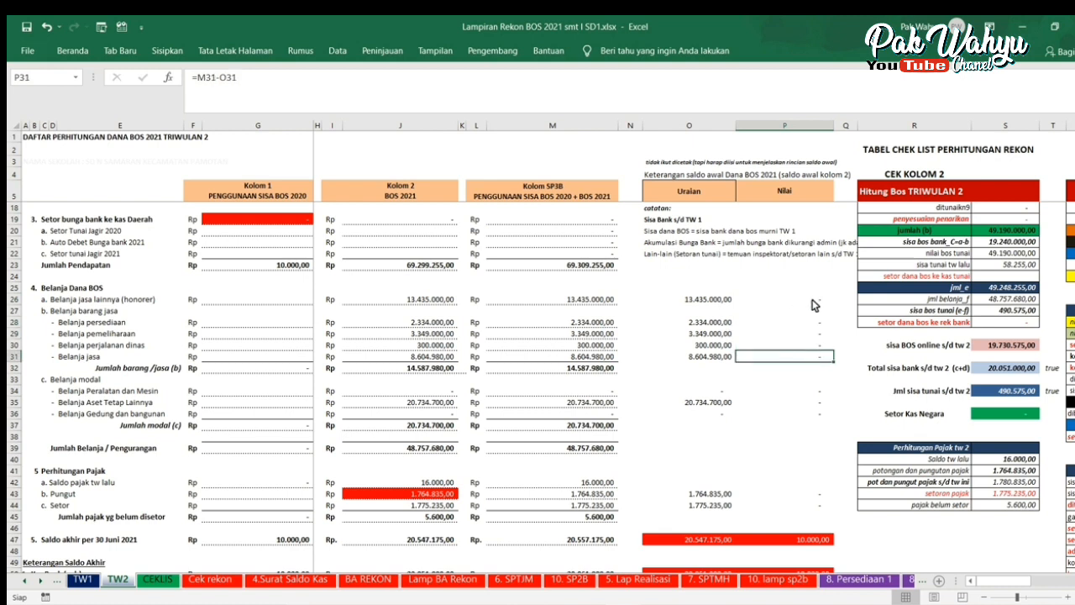
{"action": "left_click", "coordinate": [720, 300]}
{"action": "left_click", "coordinate": [721, 322]}
{"action": "left_click", "coordinate": [719, 334]}
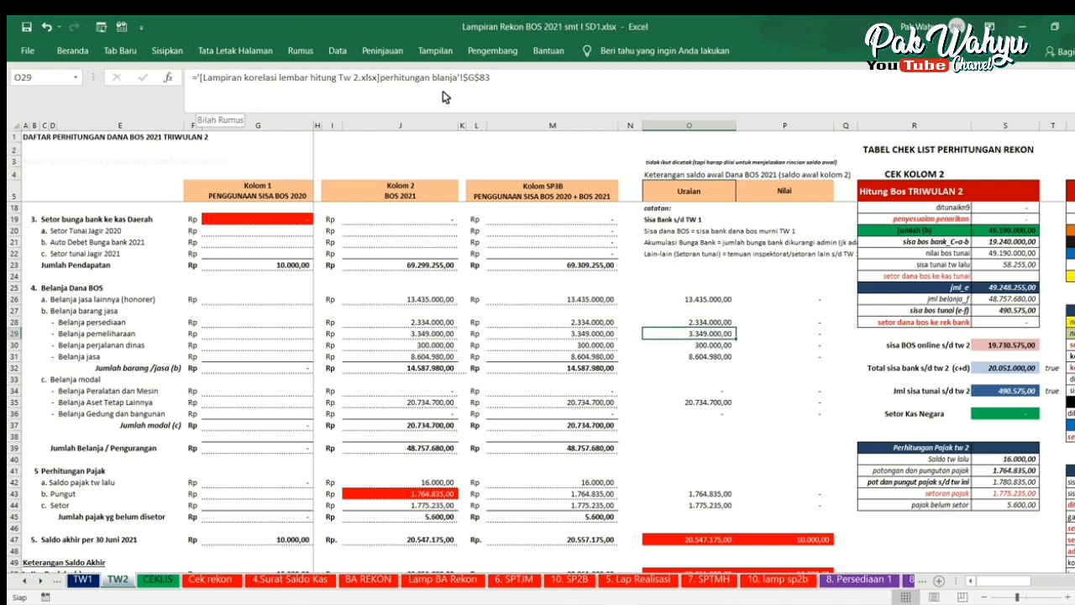
- Inspect the K6_pajak link formula in O43 beside Pungut, leave it unchanged, and review the Pungut and Setor check cells
{"action": "scroll", "coordinate": [705, 357], "scroll_direction": "down", "scroll_amount": 3}
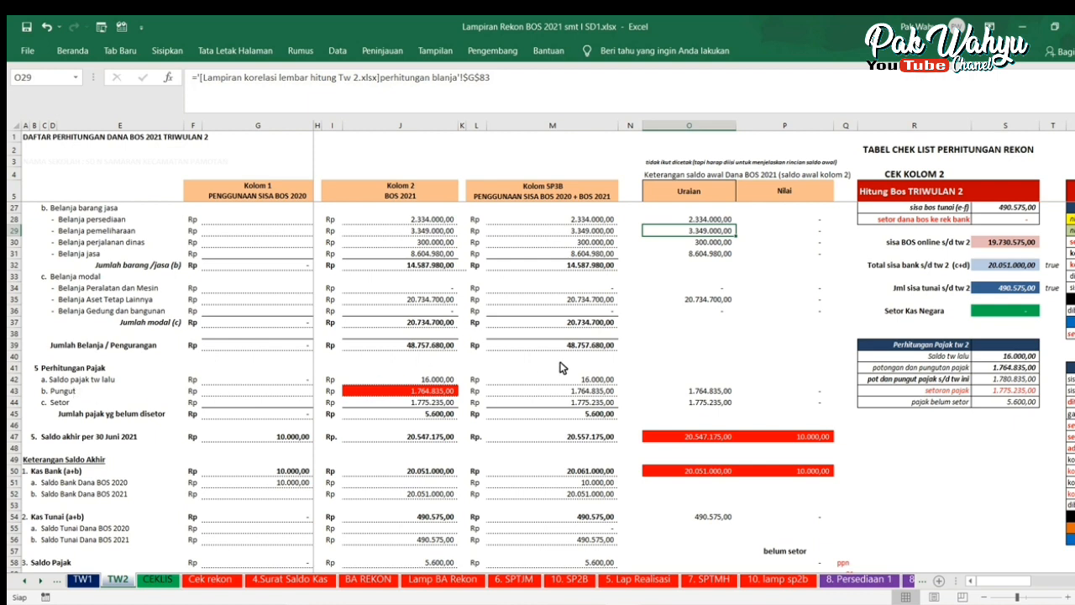
{"action": "left_click", "coordinate": [705, 394]}
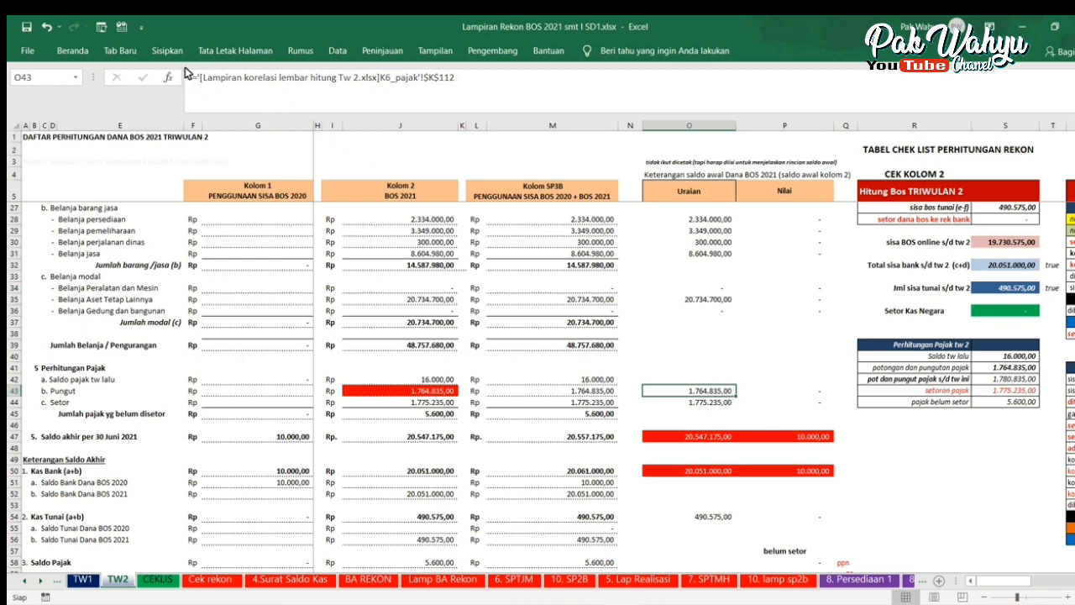
{"action": "left_click_drag", "start_coordinate": [195, 80], "coordinate": [468, 85]}
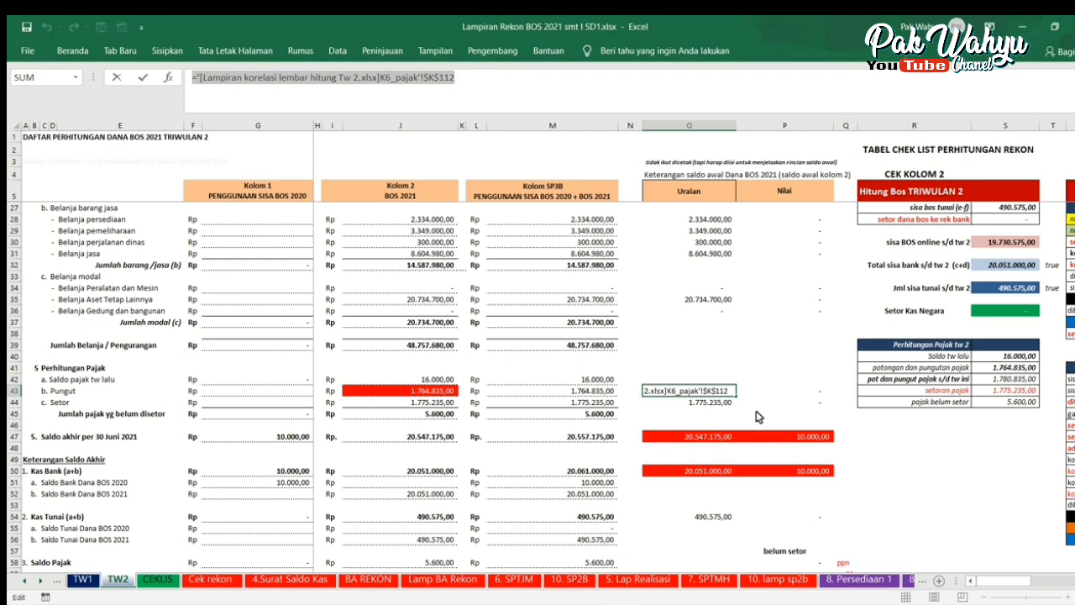
{"action": "left_click", "coordinate": [724, 392]}
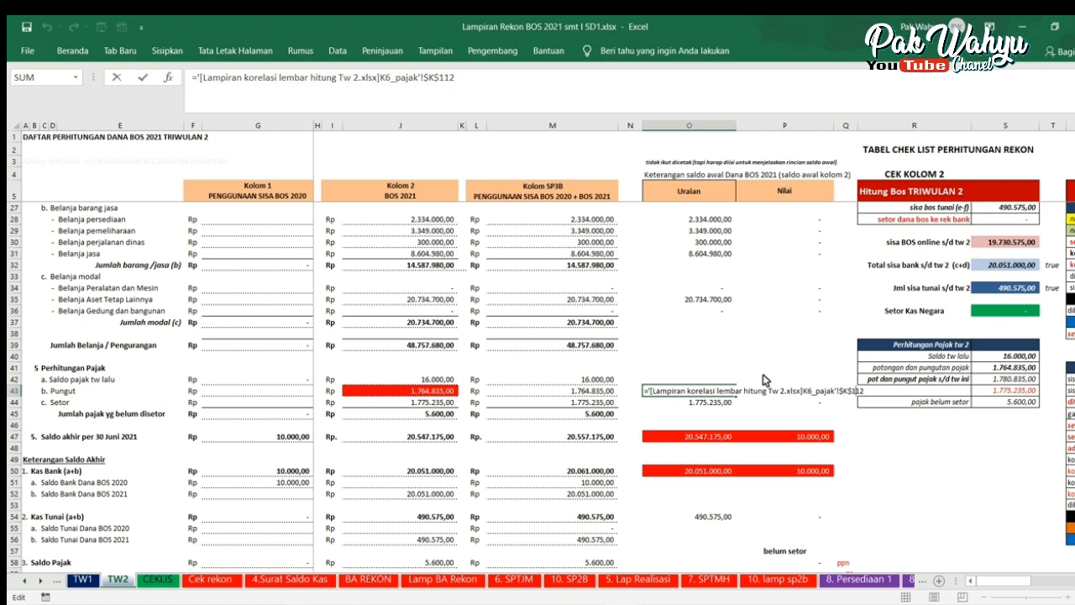
{"action": "key", "text": "ctrl+Return"}
{"action": "left_click_drag", "start_coordinate": [777, 392], "coordinate": [813, 399]}
{"action": "left_click_drag", "start_coordinate": [697, 390], "coordinate": [697, 404]}
{"action": "scroll", "coordinate": [780, 394], "scroll_direction": "down", "scroll_amount": 1}
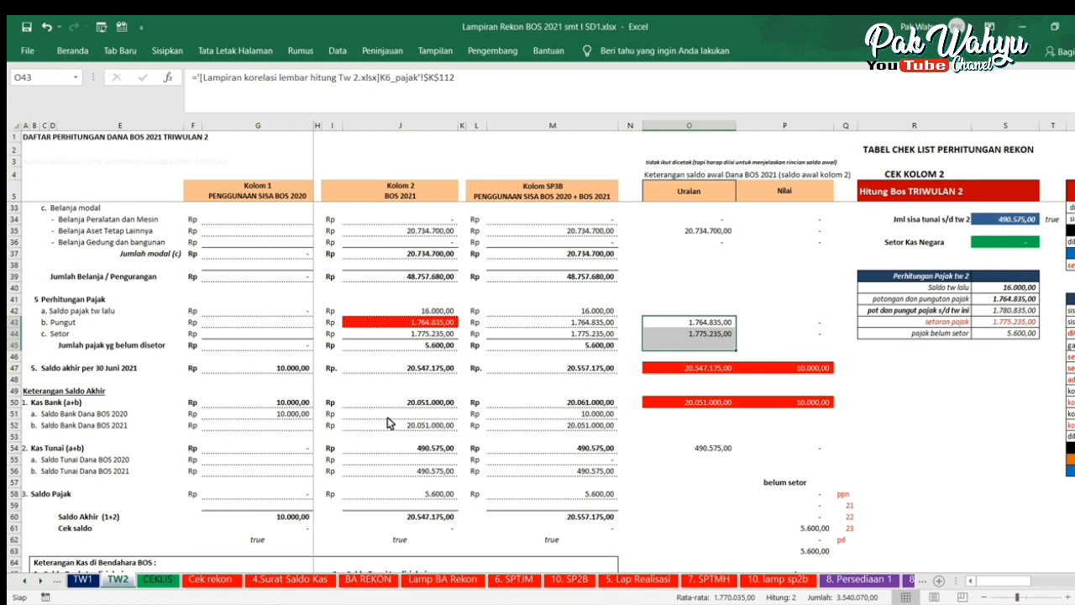
- Inspect the K3_bku link in O47 and the difference formula in P47 for Saldo akhir per 30 Juni 2021
{"action": "left_click", "coordinate": [704, 370]}
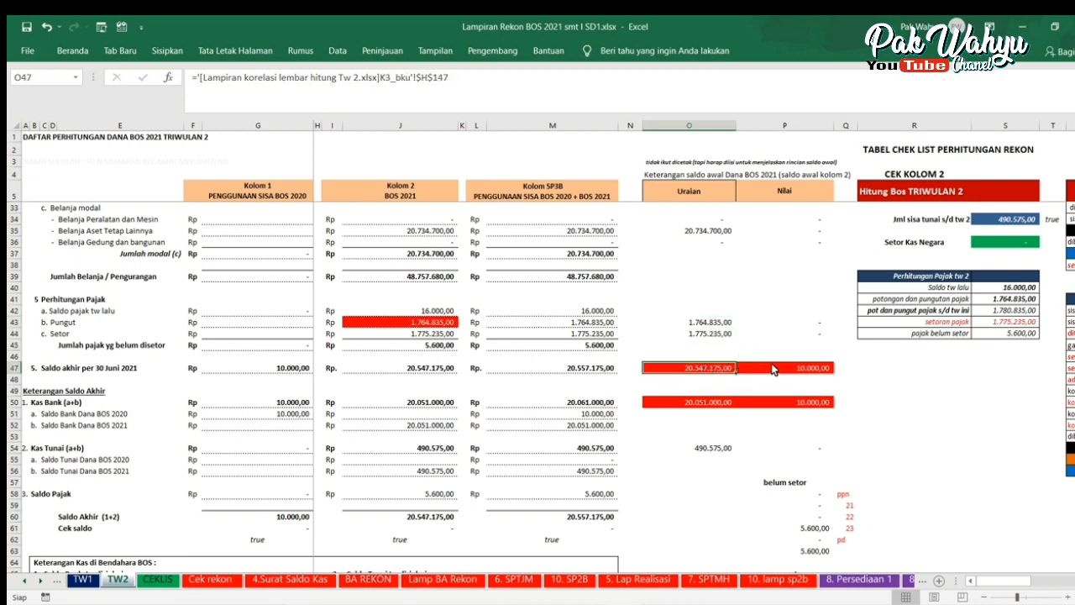
{"action": "left_click", "coordinate": [825, 371]}
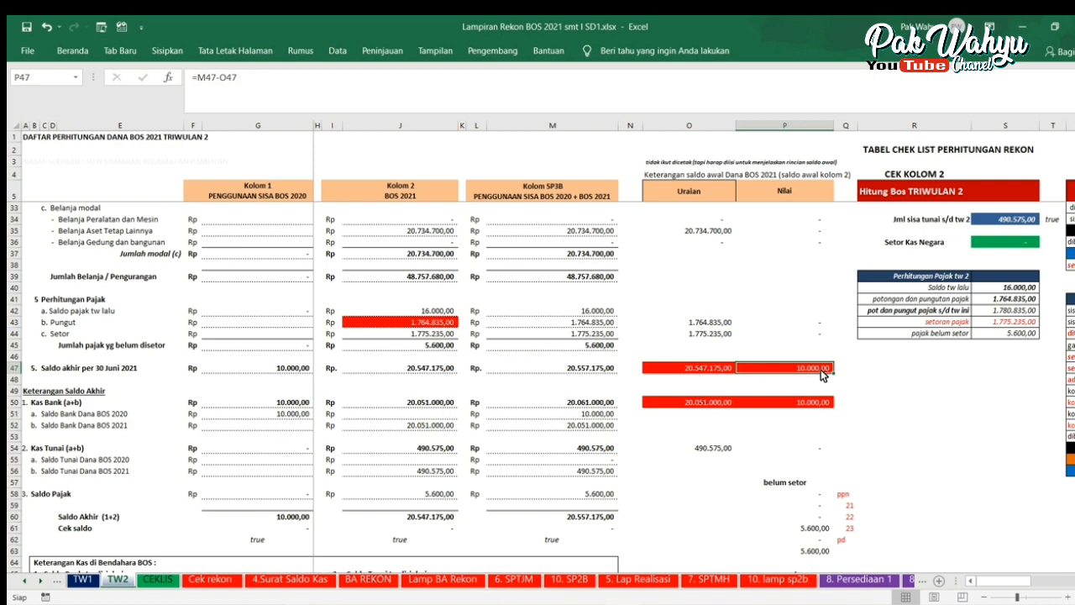
{"action": "scroll", "coordinate": [819, 377], "scroll_direction": "up", "scroll_amount": 1}
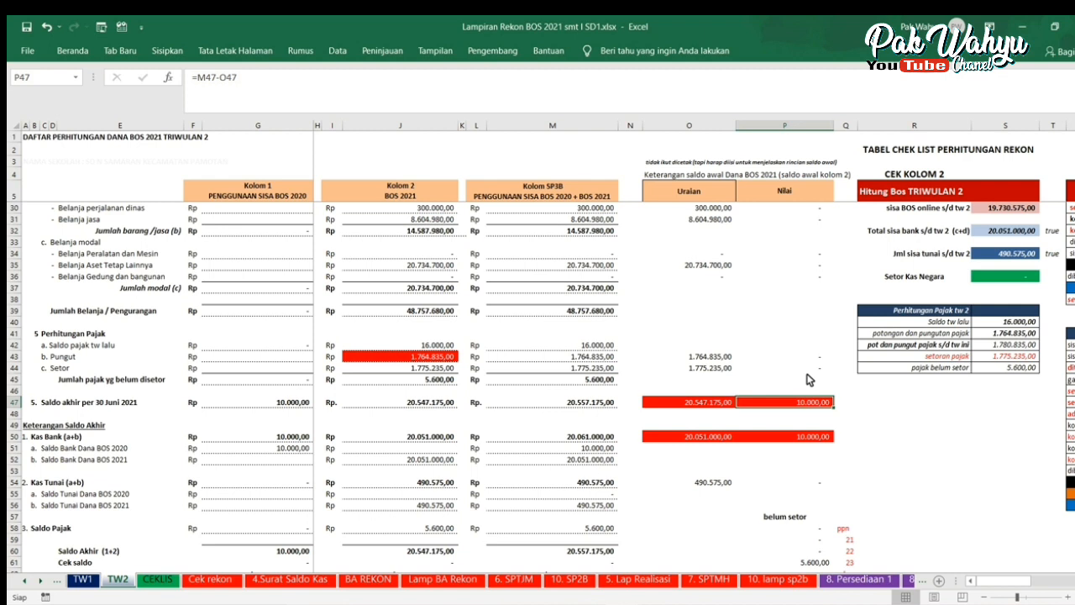
{"action": "left_click", "coordinate": [768, 415]}
{"action": "left_click", "coordinate": [785, 379]}
- Compare the red Saldo akhir and Kas Bank check cells in rows 47 and 50 with Kas Bank in M50, and inspect P50
{"action": "scroll", "coordinate": [773, 411], "scroll_direction": "down", "scroll_amount": 2}
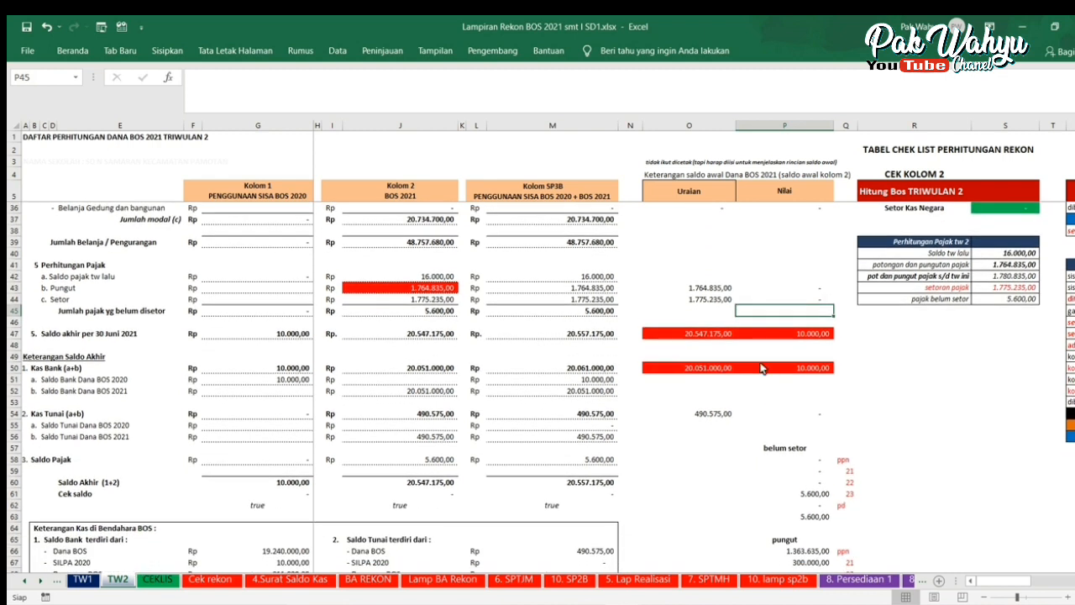
{"action": "left_click_drag", "start_coordinate": [708, 347], "coordinate": [813, 336]}
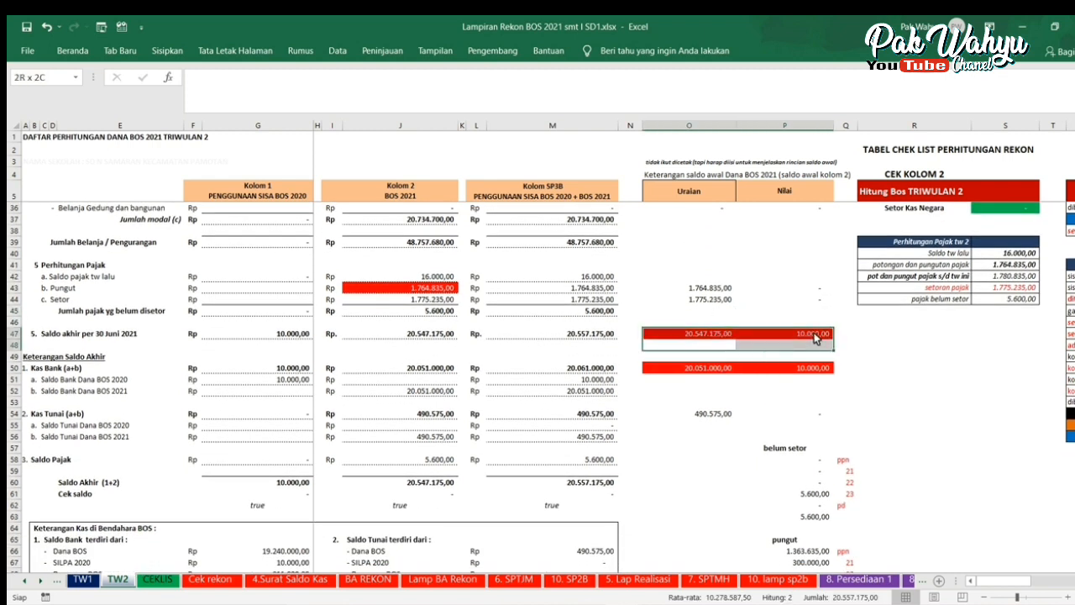
{"action": "left_click_drag", "start_coordinate": [686, 339], "coordinate": [846, 384]}
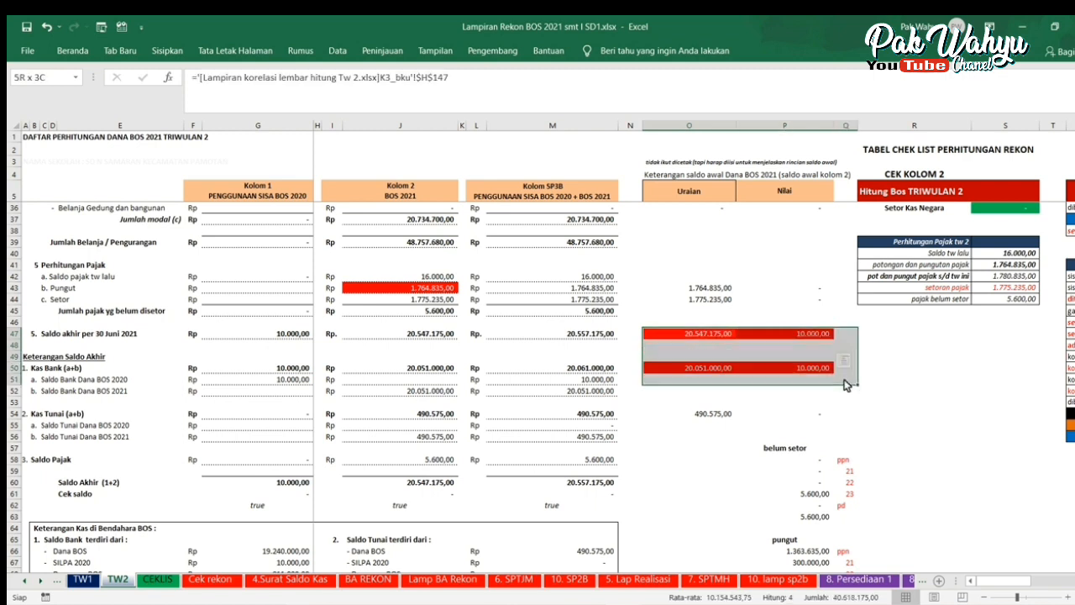
{"action": "left_click", "coordinate": [734, 427]}
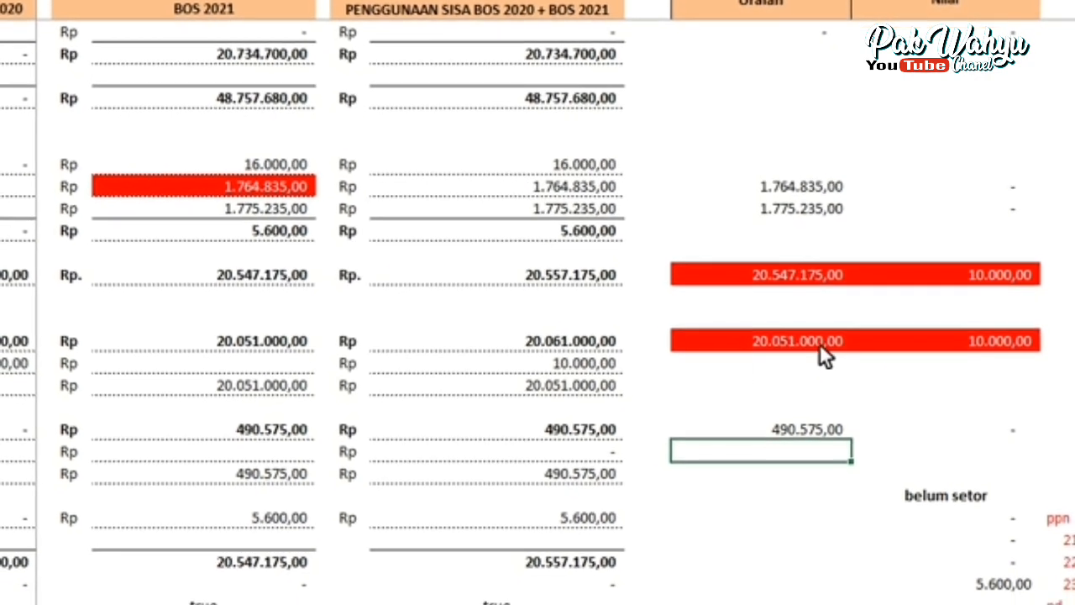
{"action": "left_click", "coordinate": [604, 340]}
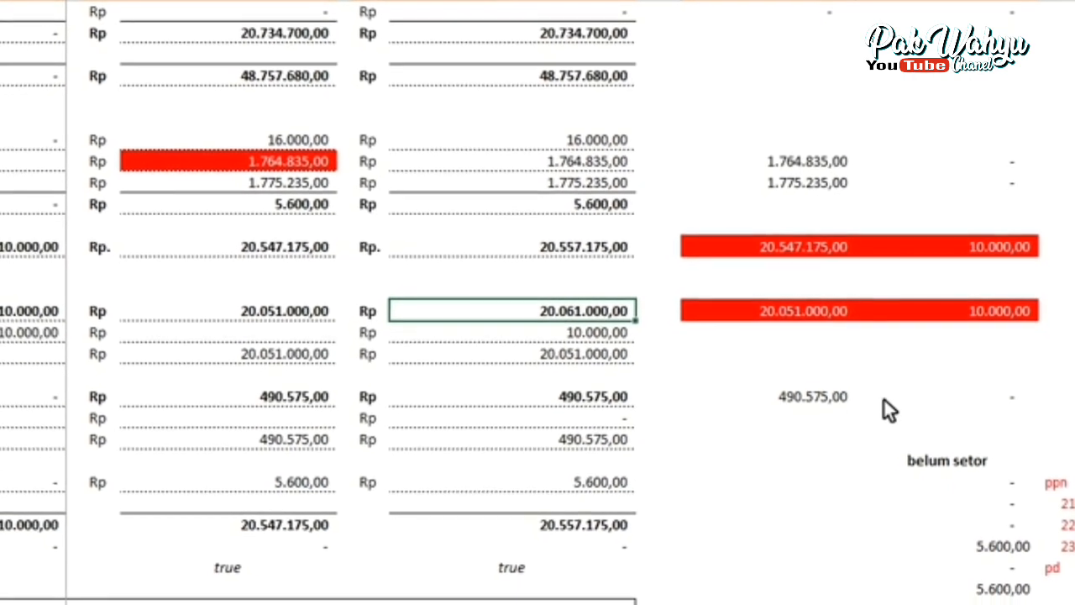
{"action": "left_click", "coordinate": [1025, 304]}
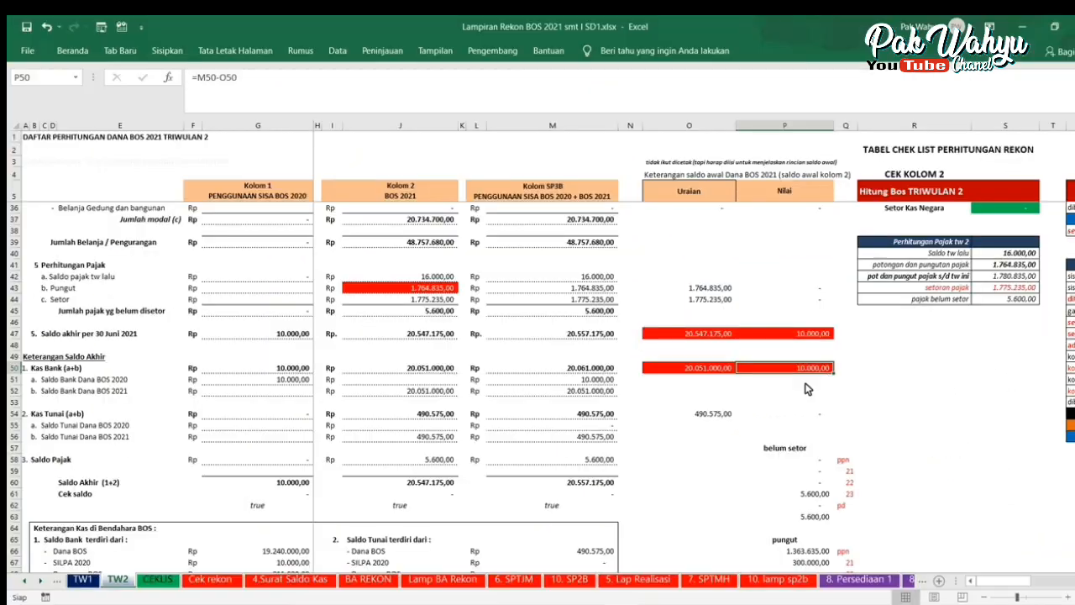
- Trace the Kas Tunai link in O54 to Saldo Tunai on K3_bku and the K4_tunai total in the Tw 2 workbook, and return to Rekon
{"action": "scroll", "coordinate": [727, 454], "scroll_direction": "down", "scroll_amount": 4}
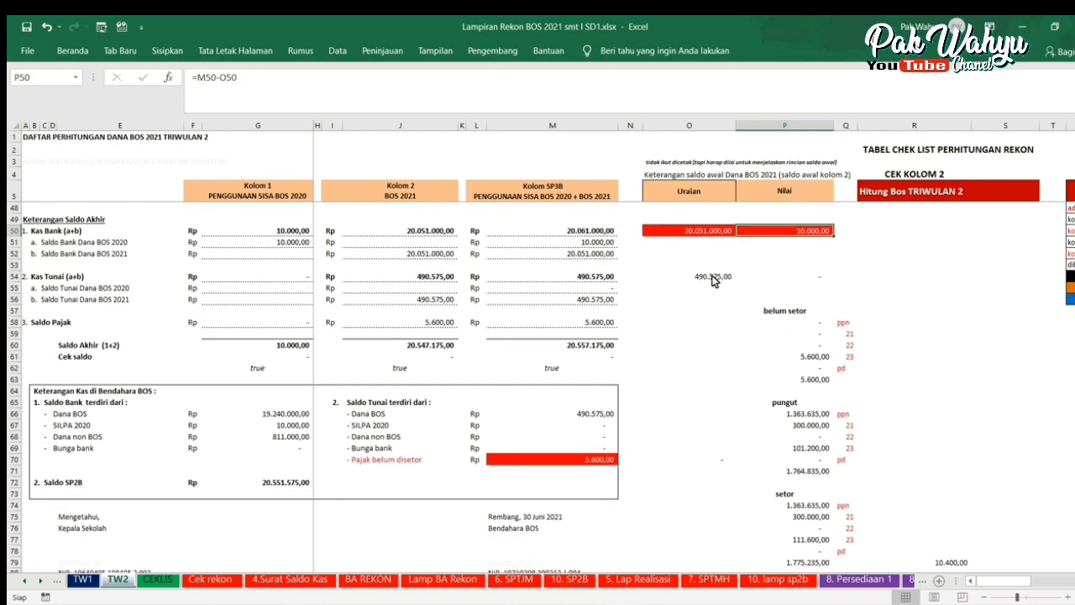
{"action": "left_click", "coordinate": [713, 280]}
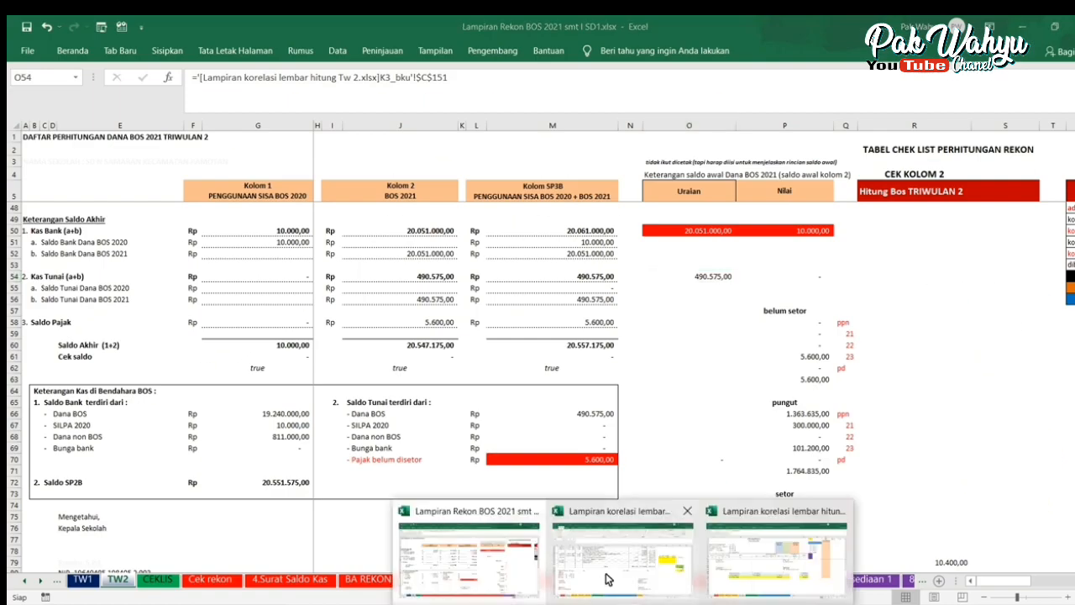
{"action": "left_click", "coordinate": [585, 535]}
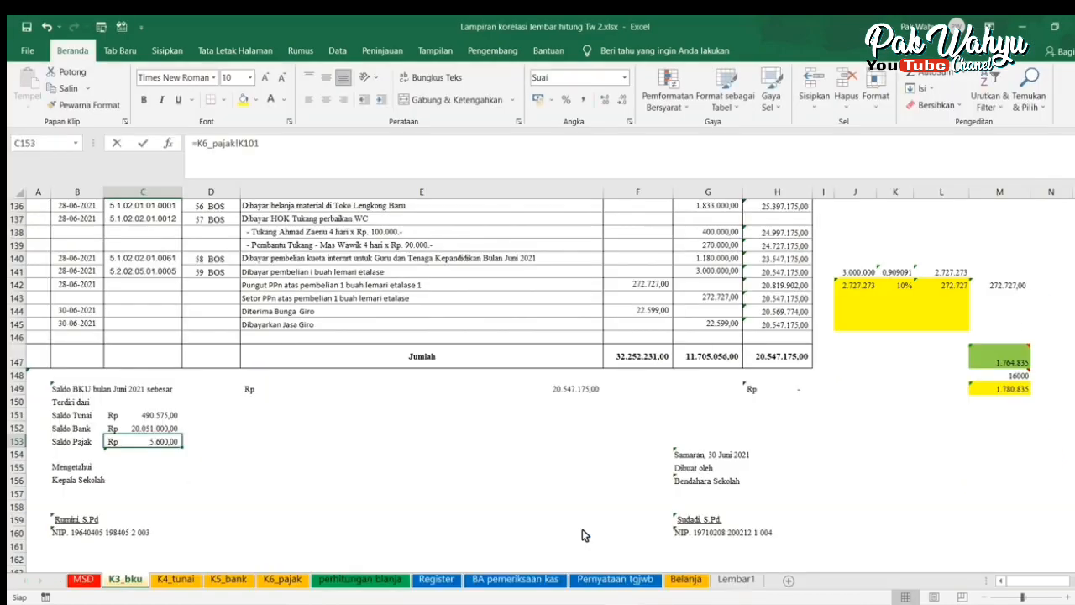
{"action": "left_click", "coordinate": [172, 418]}
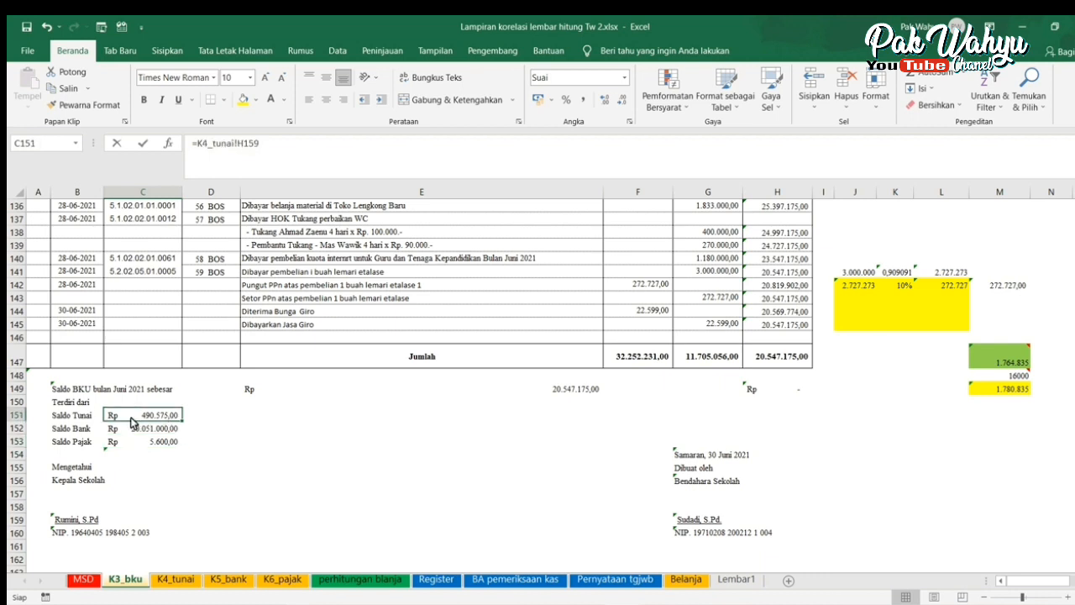
{"action": "left_click_drag", "start_coordinate": [64, 420], "coordinate": [174, 422]}
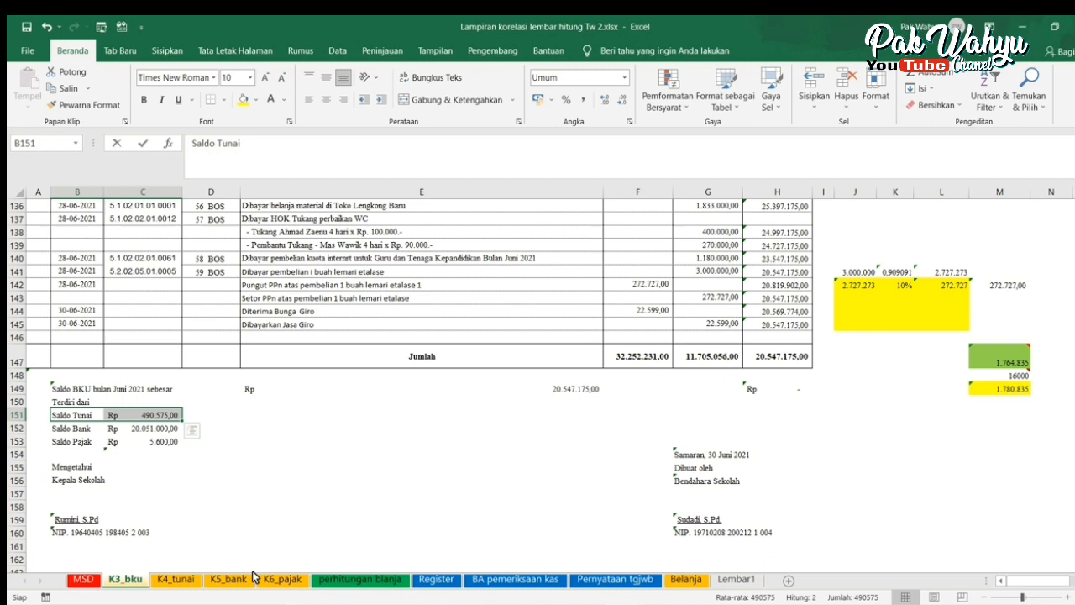
{"action": "left_click", "coordinate": [176, 579]}
{"action": "scroll", "coordinate": [729, 501], "scroll_direction": "down", "scroll_amount": 3}
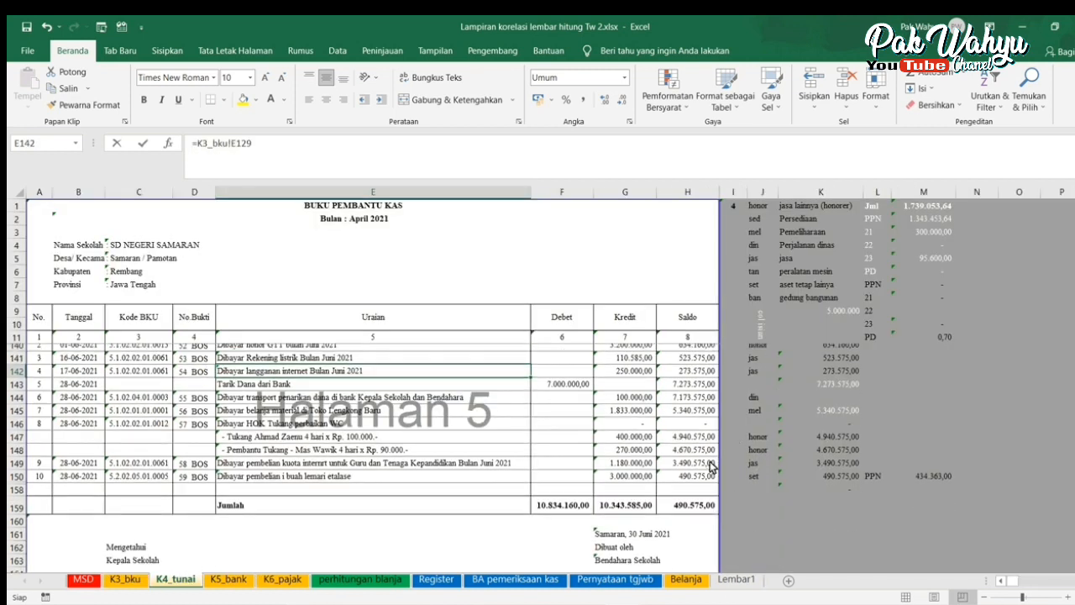
{"action": "left_click", "coordinate": [694, 462]}
{"action": "scroll", "coordinate": [693, 478], "scroll_direction": "up", "scroll_amount": 2}
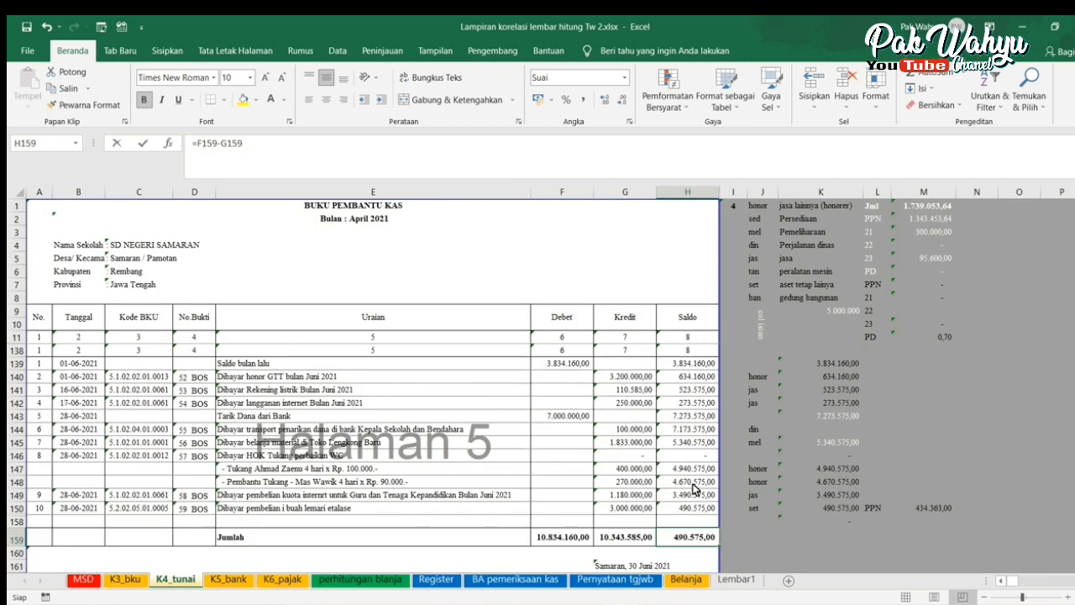
{"action": "mouse_move", "coordinate": [542, 594]}
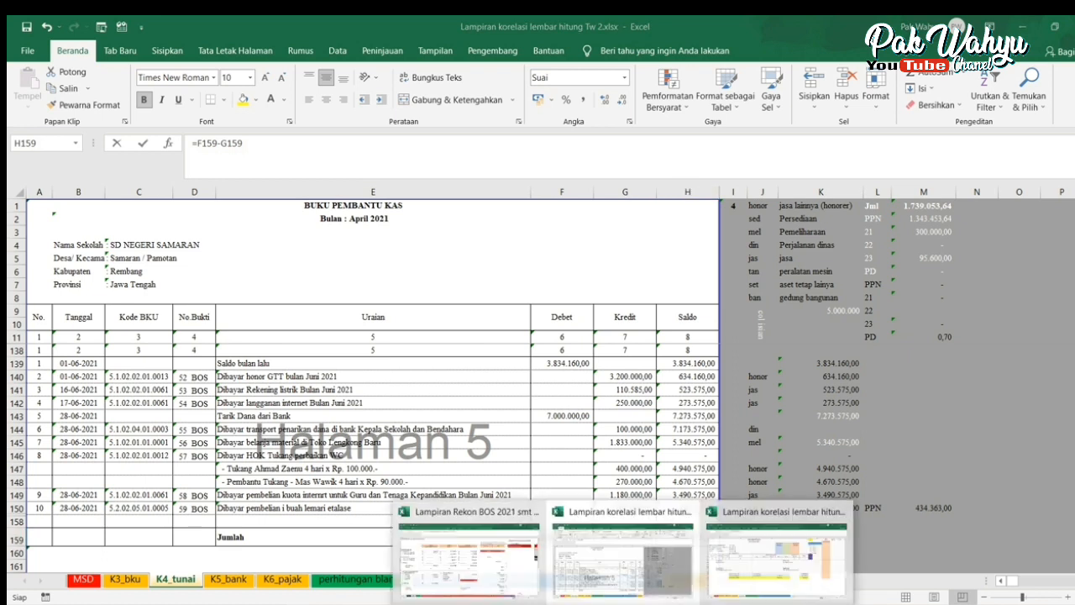
{"action": "left_click", "coordinate": [538, 561]}
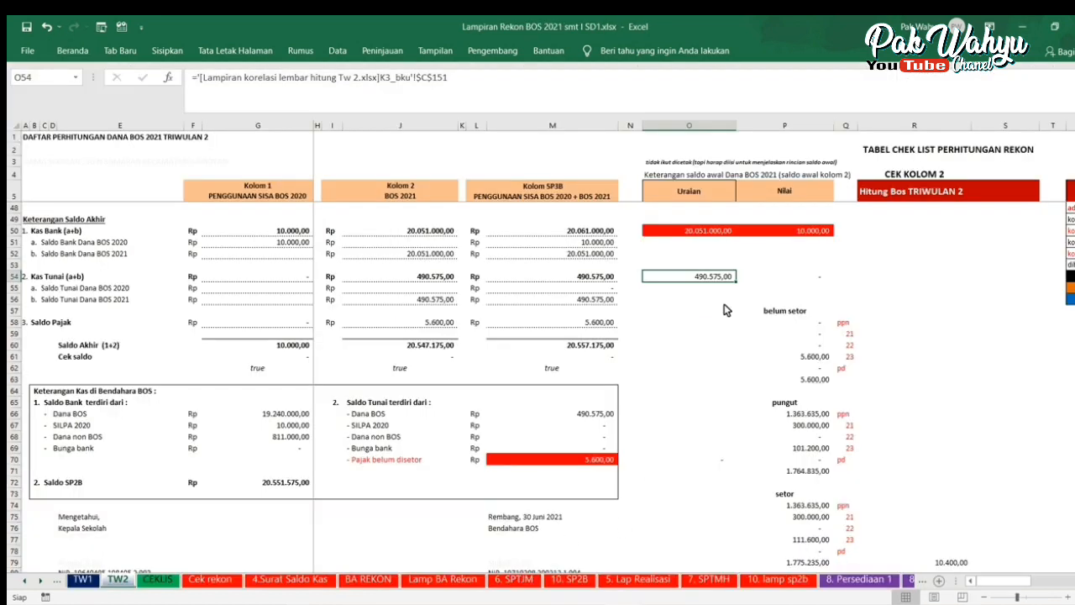
- Review the belum setor, pungut and setor tax breakdowns below the Nilai column, including the unpaid-tax entries in P61 and P63
{"action": "scroll", "coordinate": [850, 294], "scroll_direction": "down", "scroll_amount": 2}
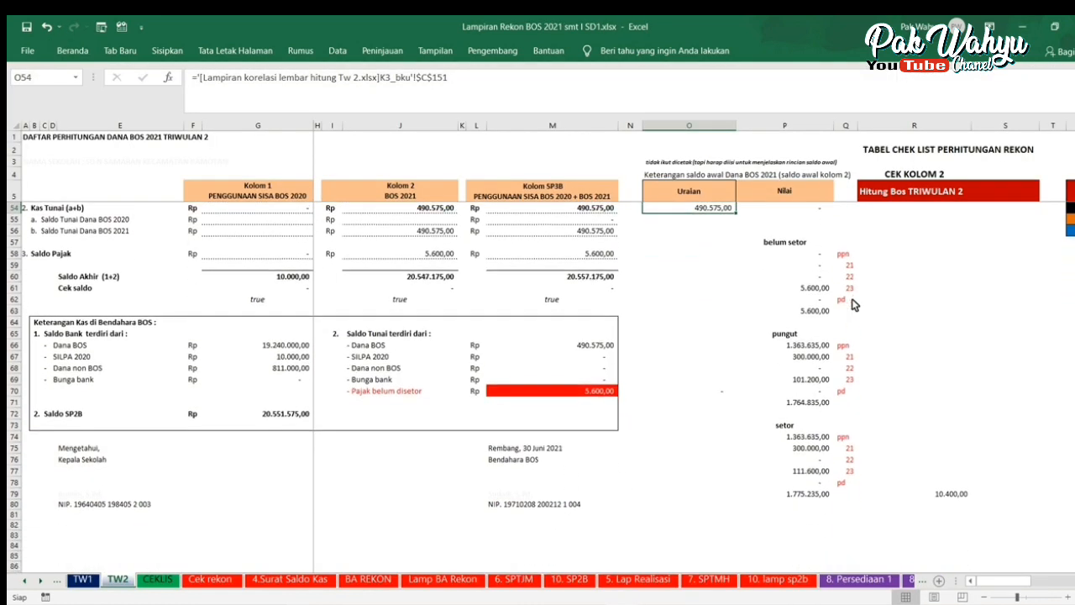
{"action": "left_click_drag", "start_coordinate": [752, 242], "coordinate": [878, 478]}
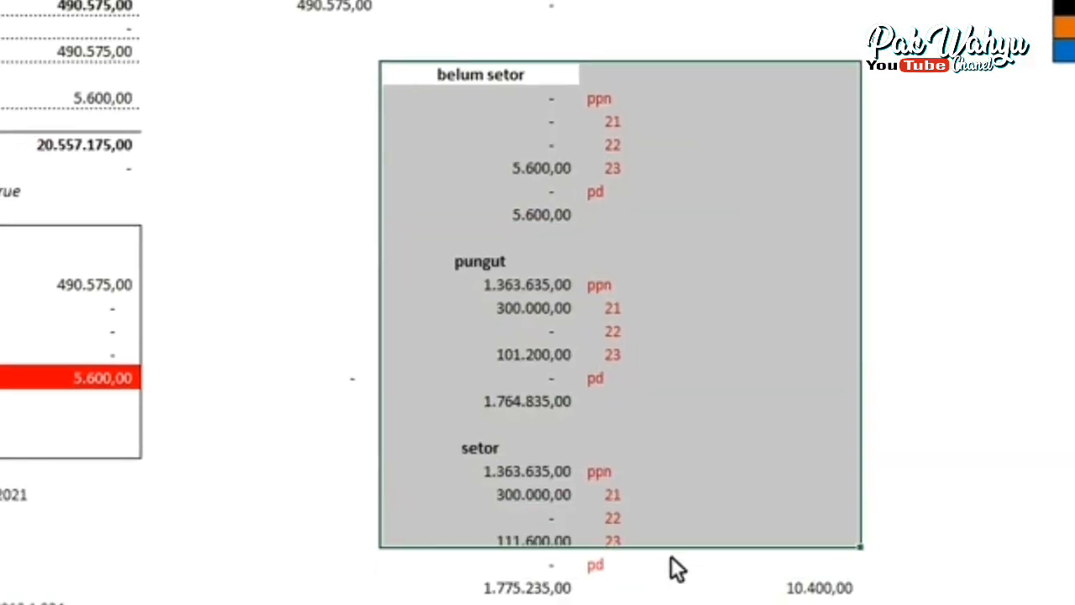
{"action": "left_click_drag", "start_coordinate": [671, 556], "coordinate": [672, 601]}
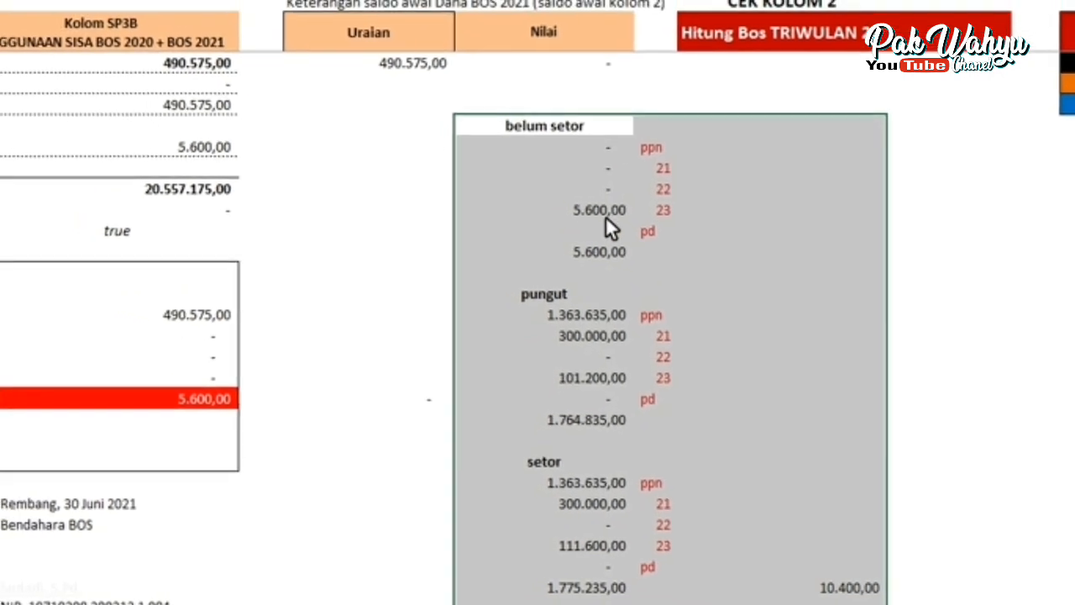
{"action": "left_click", "coordinate": [606, 216]}
{"action": "left_click", "coordinate": [614, 252]}
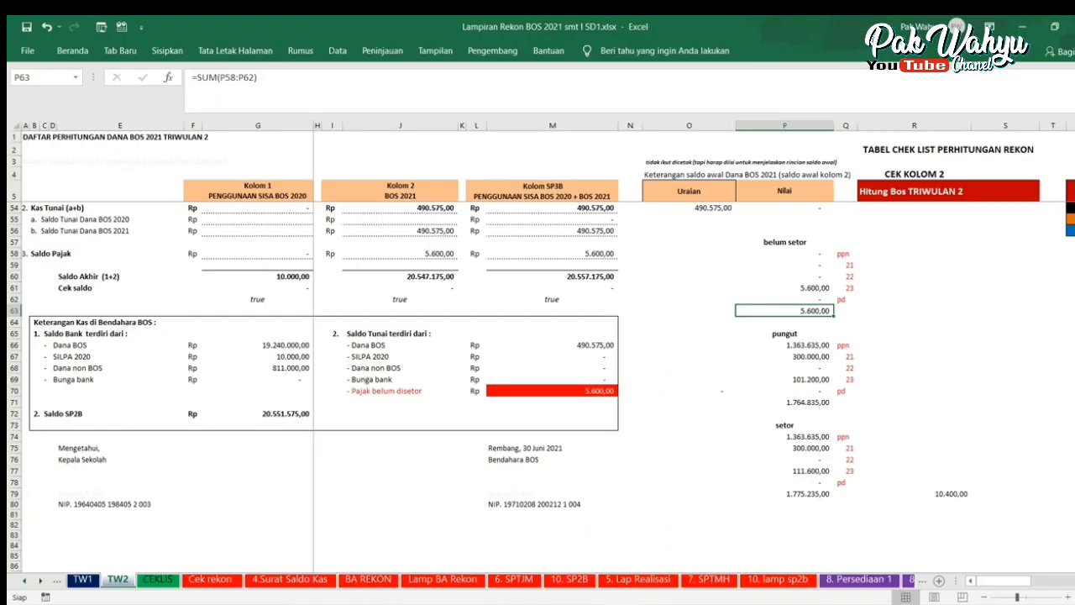
- Check the pungut and belum setor tax totals on K6_pajak in the Tw 2 workbook, and return to the Rekon workbook
{"action": "left_click", "coordinate": [624, 604]}
{"action": "left_click", "coordinate": [629, 570]}
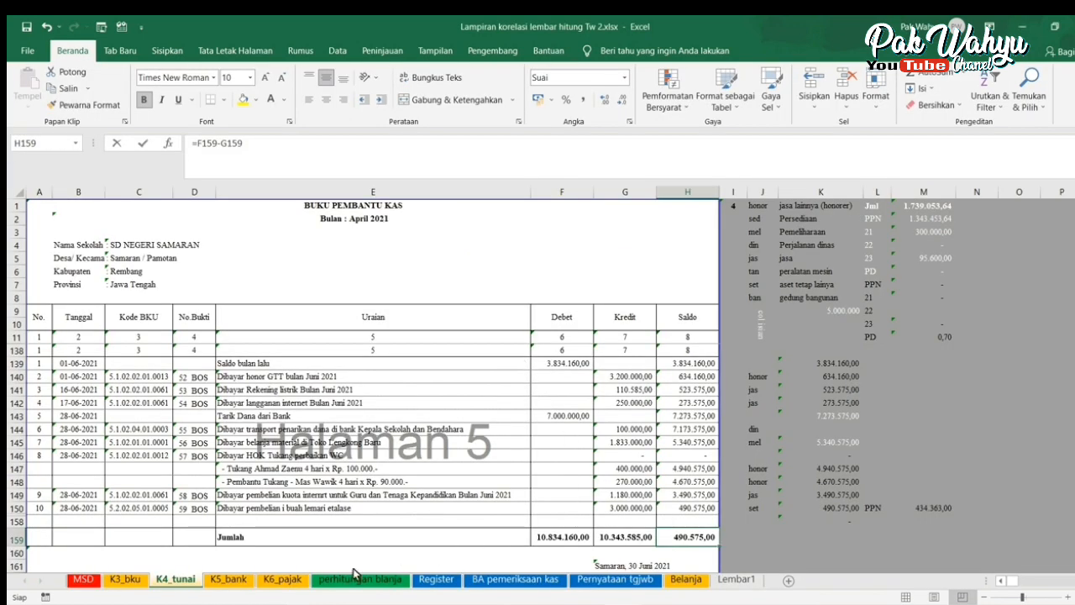
{"action": "left_click", "coordinate": [280, 579]}
{"action": "scroll", "coordinate": [578, 371], "scroll_direction": "down", "scroll_amount": 1}
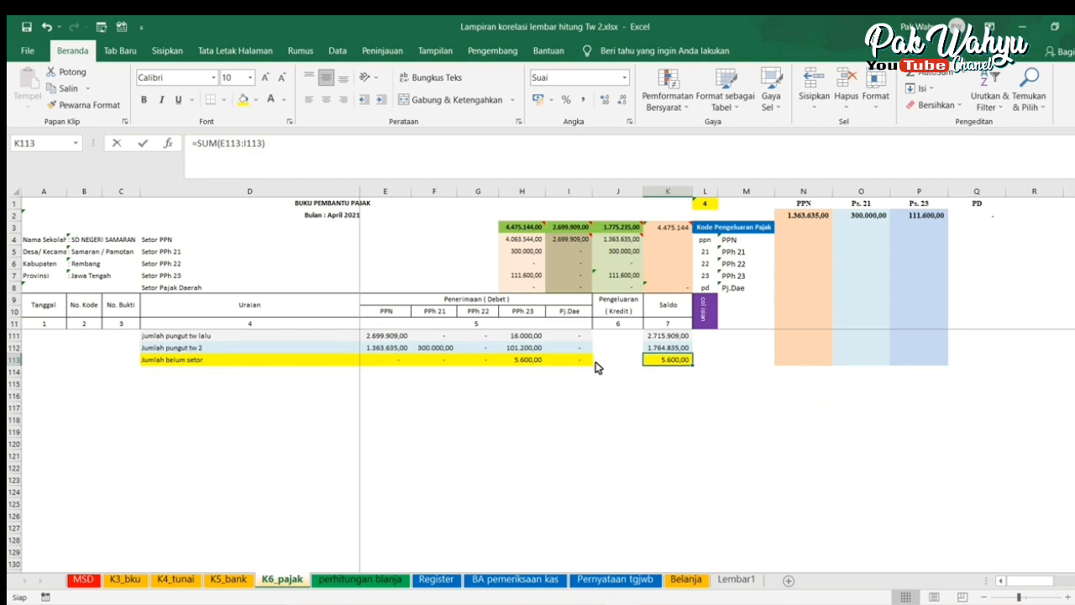
{"action": "scroll", "coordinate": [587, 370], "scroll_direction": "up", "scroll_amount": 4}
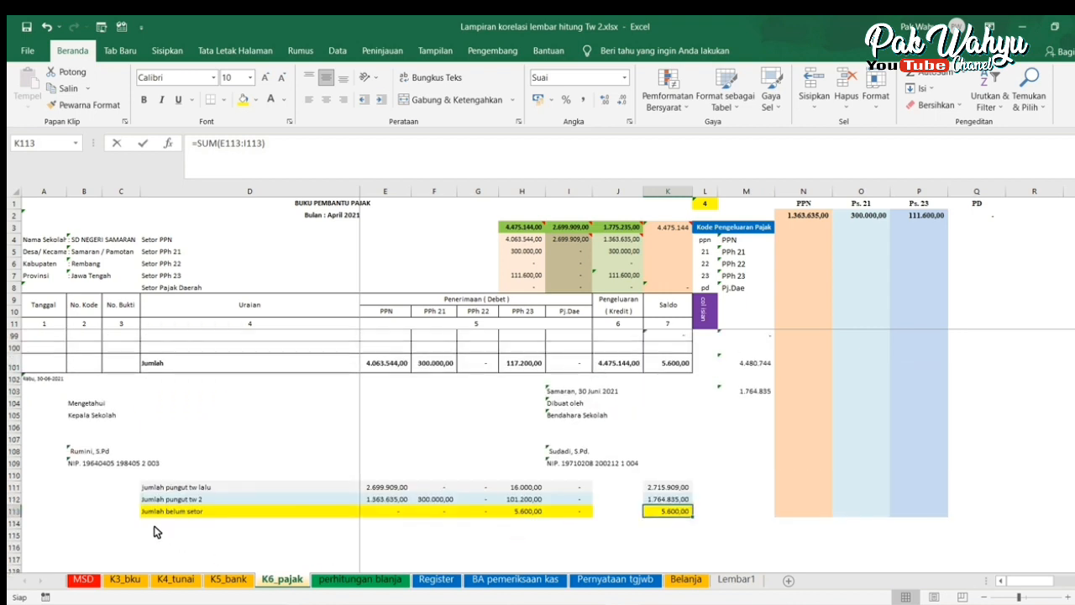
{"action": "left_click", "coordinate": [668, 487]}
{"action": "left_click", "coordinate": [665, 501]}
{"action": "mouse_move", "coordinate": [644, 600]}
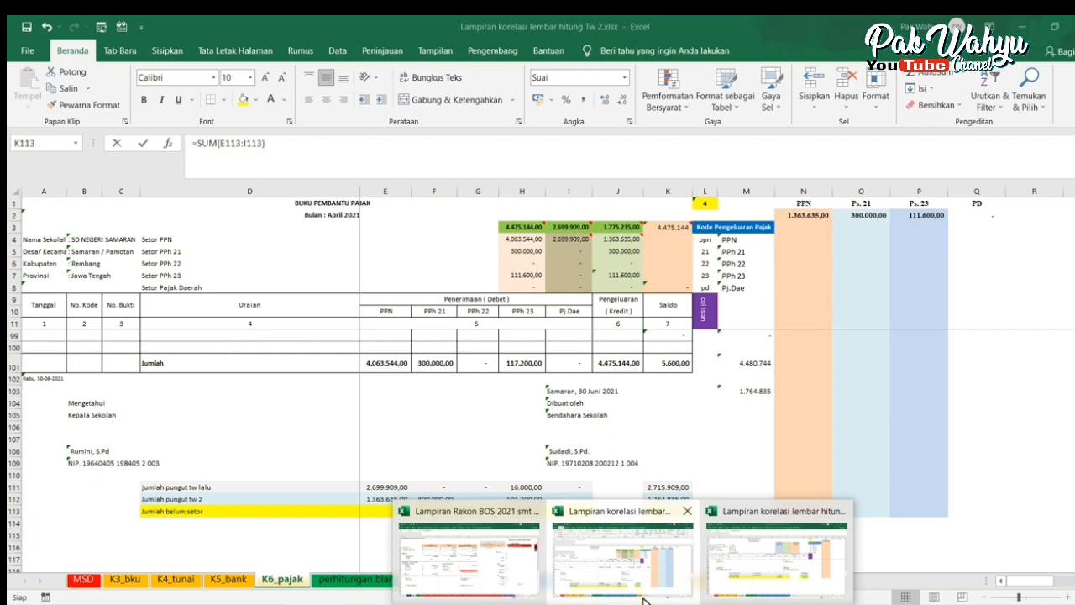
{"action": "left_click", "coordinate": [468, 555]}
- Highlight the belum setor, pungut and setor tax breakdown block below the Nilai column on TW2 for review
{"action": "left_click", "coordinate": [753, 312]}
{"action": "left_click_drag", "start_coordinate": [746, 236], "coordinate": [898, 521]}
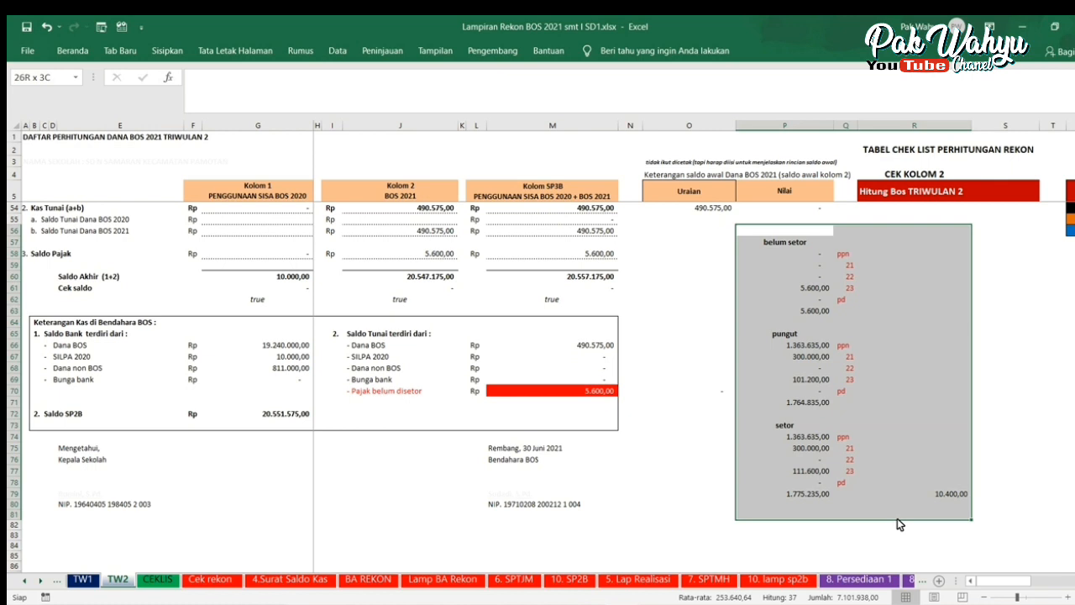
{"action": "left_click_drag", "start_coordinate": [897, 518], "coordinate": [897, 518]}
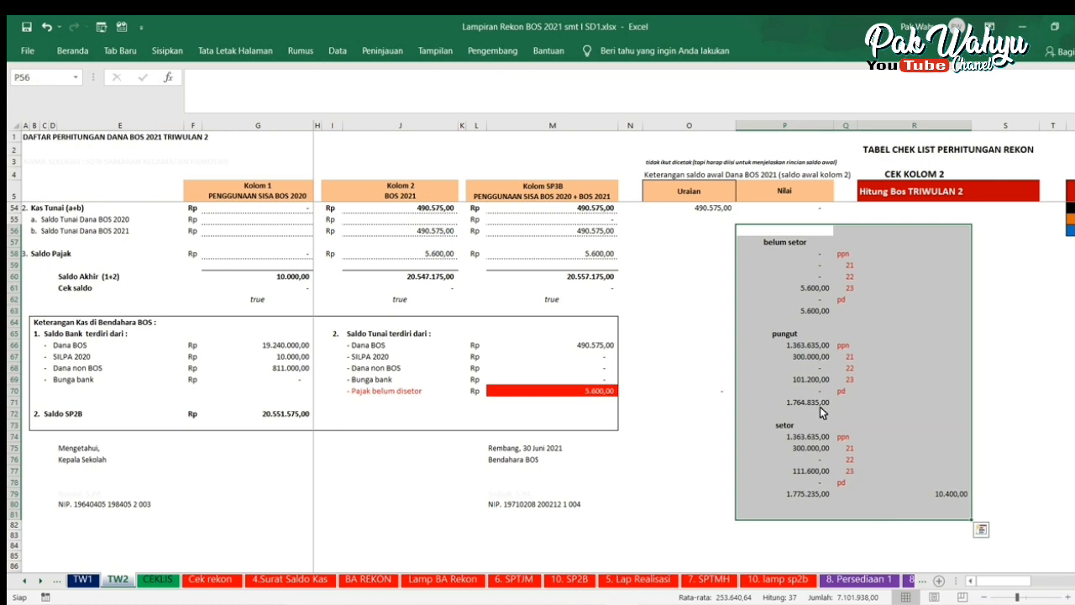
{"action": "left_click", "coordinate": [873, 344]}
{"action": "left_click_drag", "start_coordinate": [765, 255], "coordinate": [980, 512]}
{"action": "left_click", "coordinate": [998, 455]}
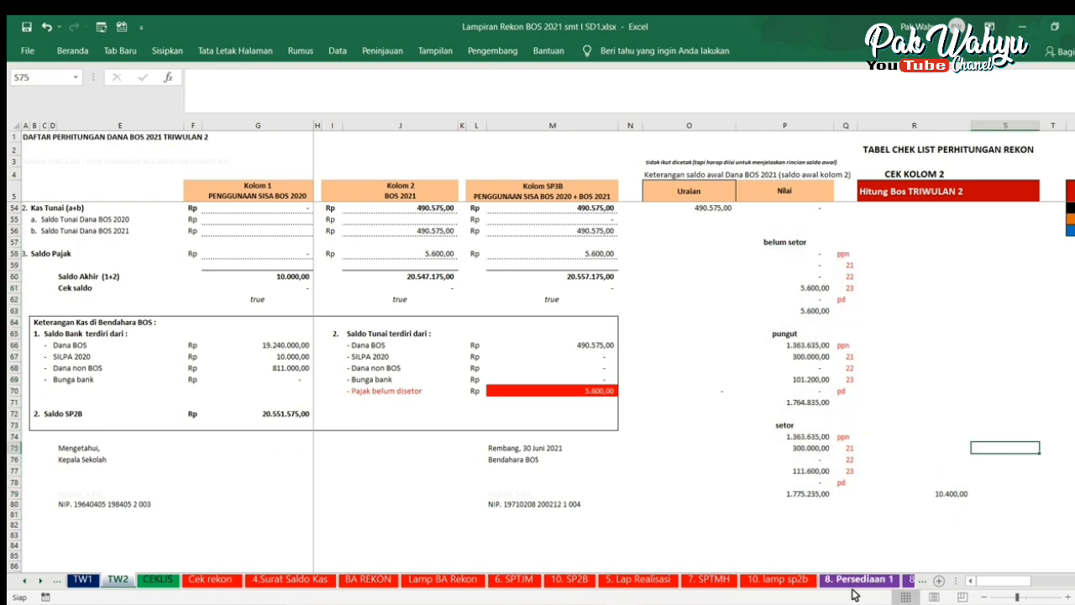
- Compare the ditunaikn withdrawals in the Hitung Bos TRIWULAN 2 checklist with the matching entries in the buku rekening table
{"action": "scroll", "coordinate": [999, 588], "scroll_direction": "right", "scroll_amount": 6}
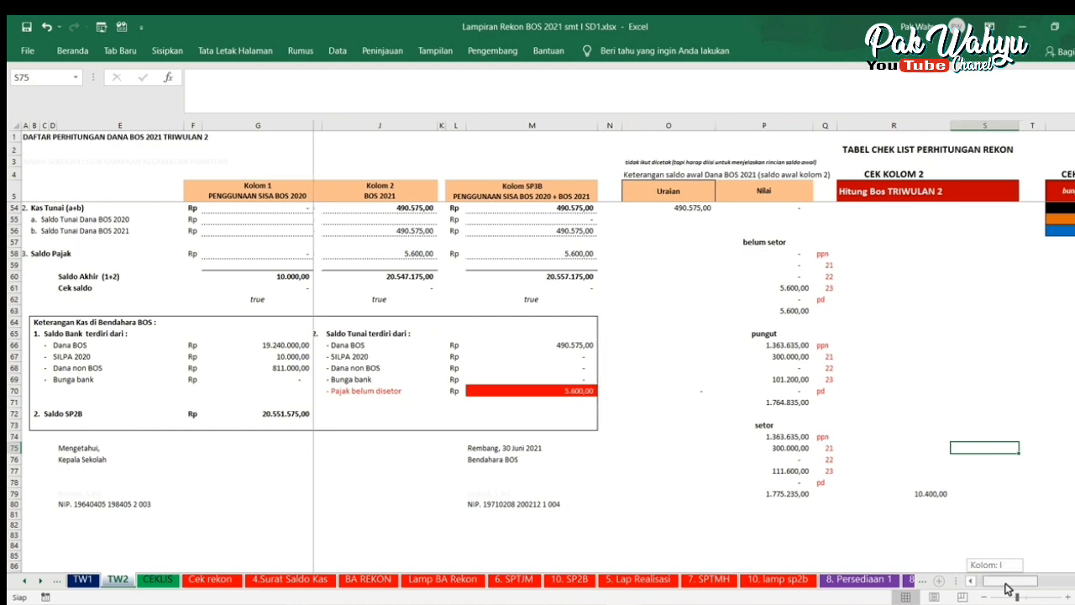
{"action": "scroll", "coordinate": [932, 483], "scroll_direction": "up", "scroll_amount": 14}
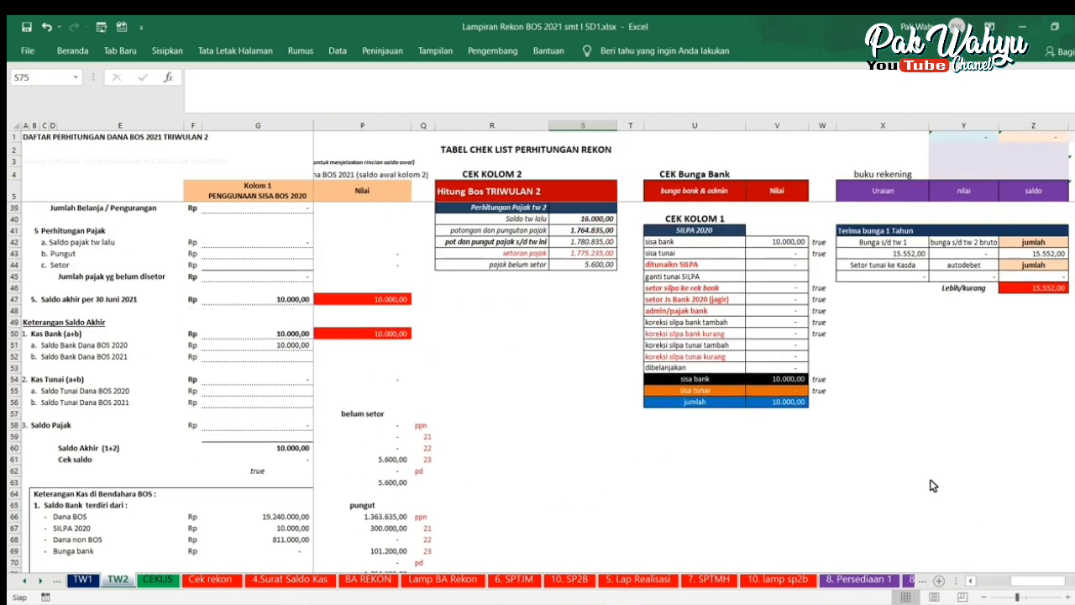
{"action": "scroll", "coordinate": [932, 482], "scroll_direction": "up", "scroll_amount": 2}
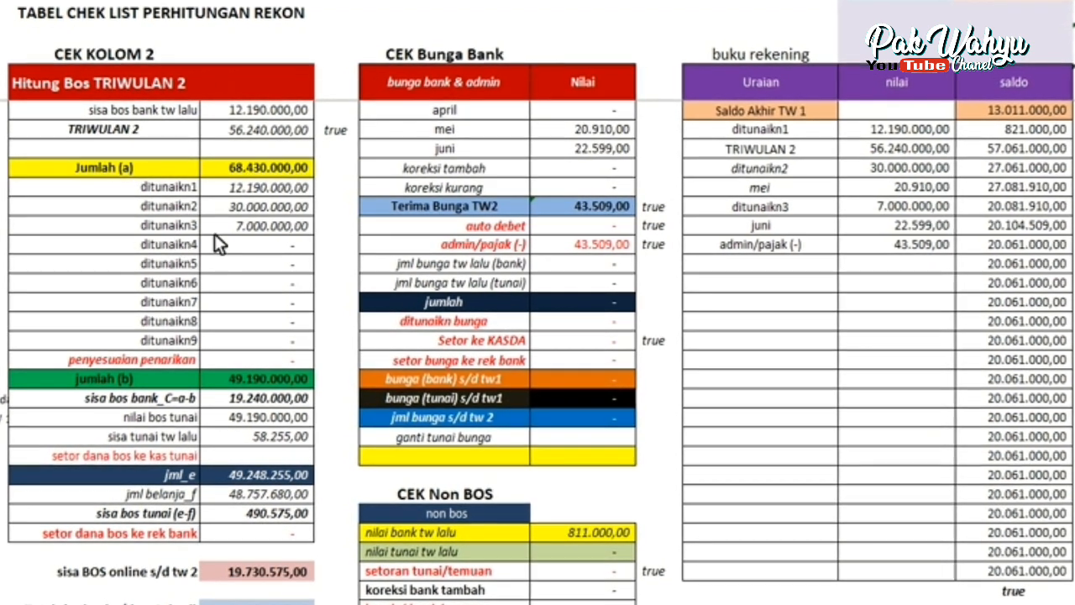
{"action": "left_click_drag", "start_coordinate": [186, 191], "coordinate": [189, 356]}
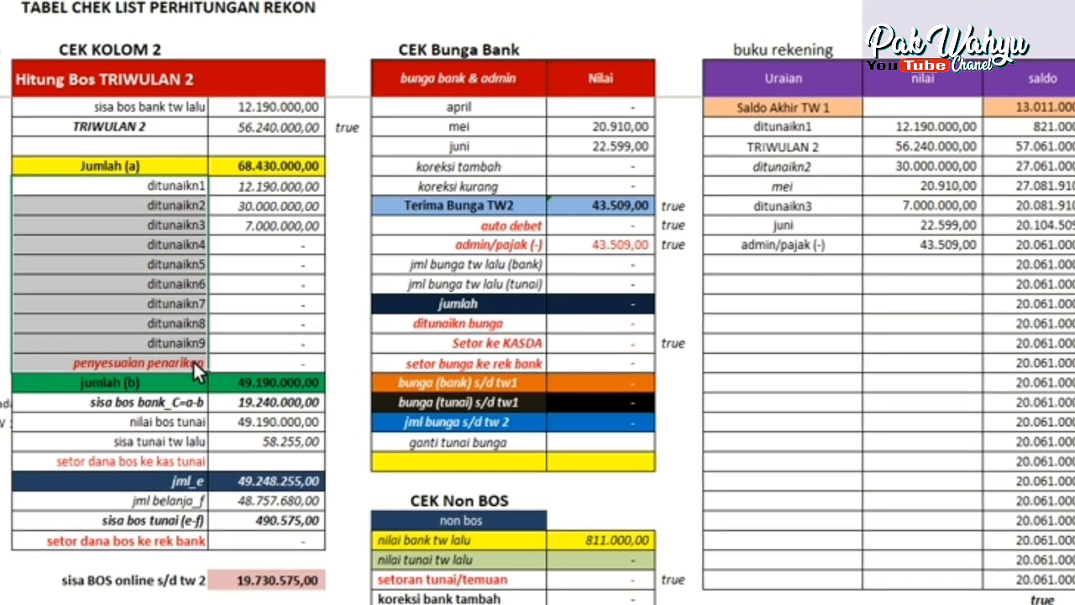
{"action": "left_click_drag", "start_coordinate": [752, 128], "coordinate": [1051, 424]}
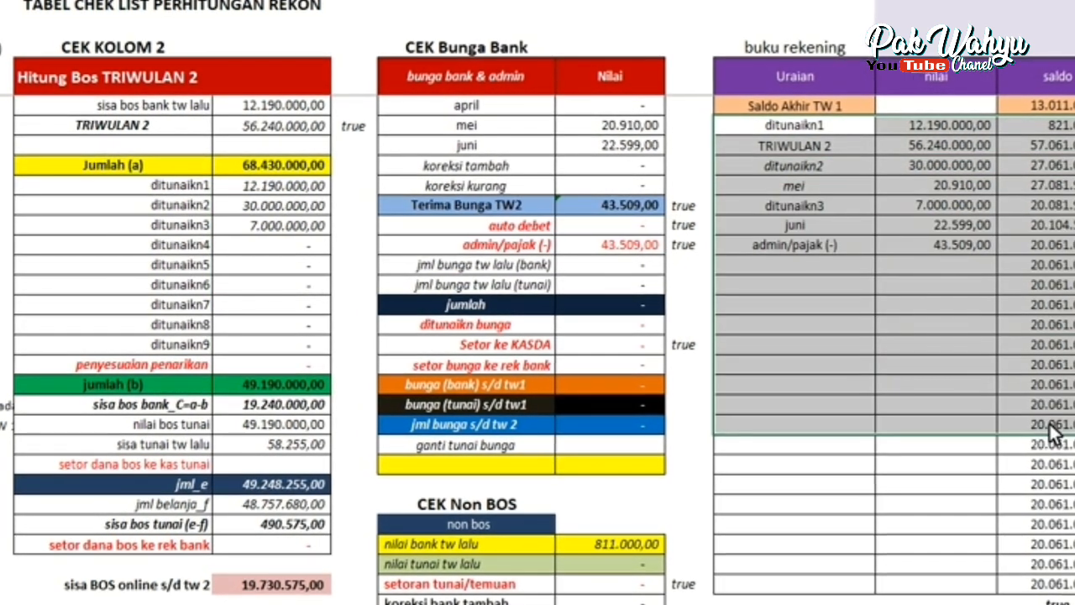
{"action": "left_click", "coordinate": [794, 152]}
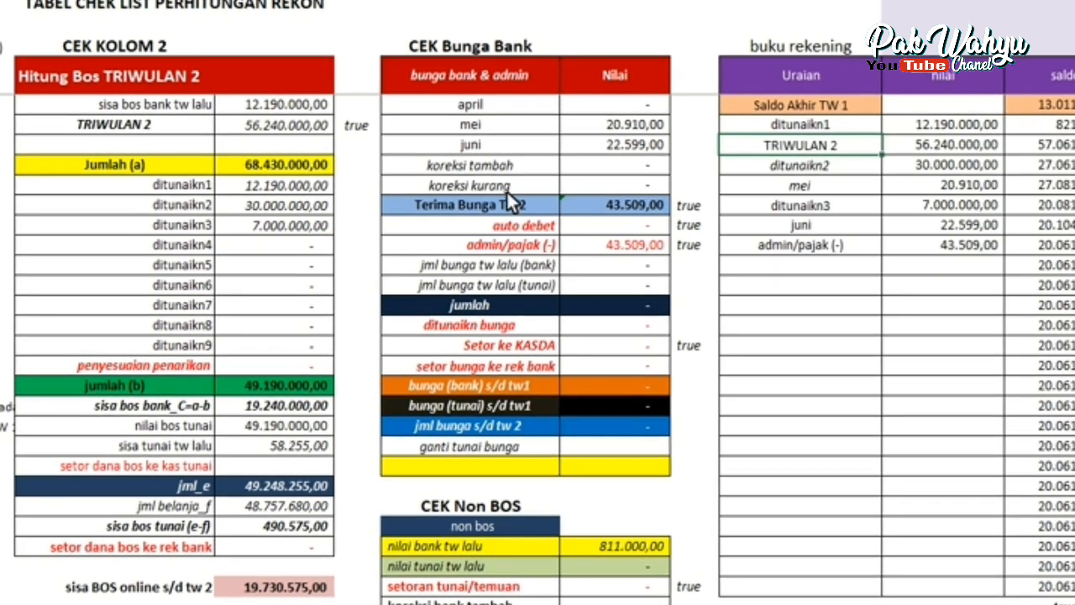
{"action": "left_click", "coordinate": [180, 209]}
{"action": "left_click", "coordinate": [967, 167]}
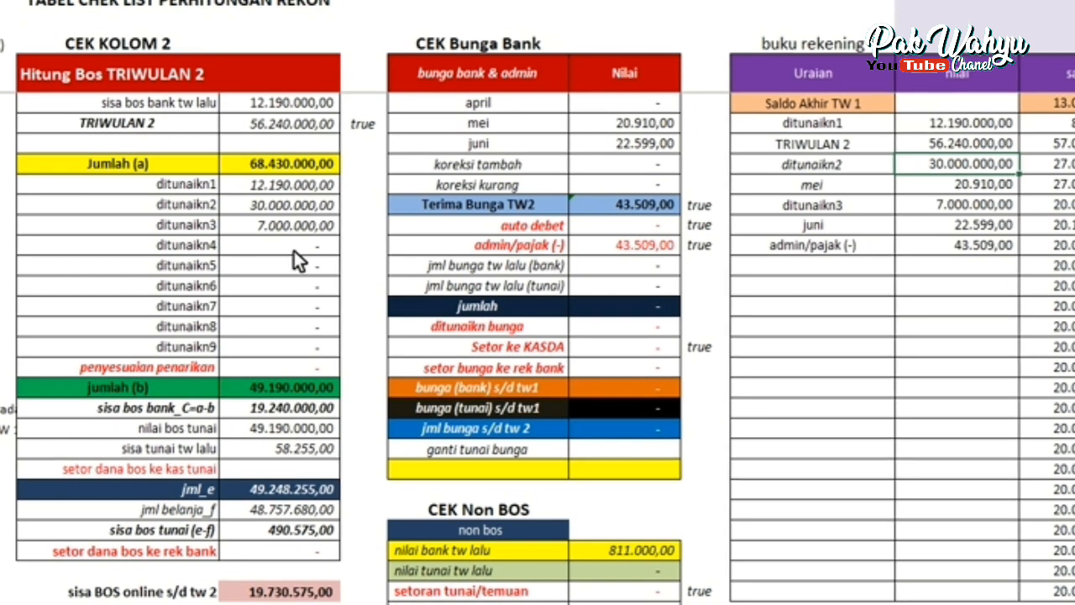
- Review the remaining checklist tables on TW2: Bunga Bank, Non BOS, Kolom 1, SILPA 2021 and Perhitungan Pajak tw 2
{"action": "scroll", "coordinate": [469, 315], "scroll_direction": "down", "scroll_amount": 1}
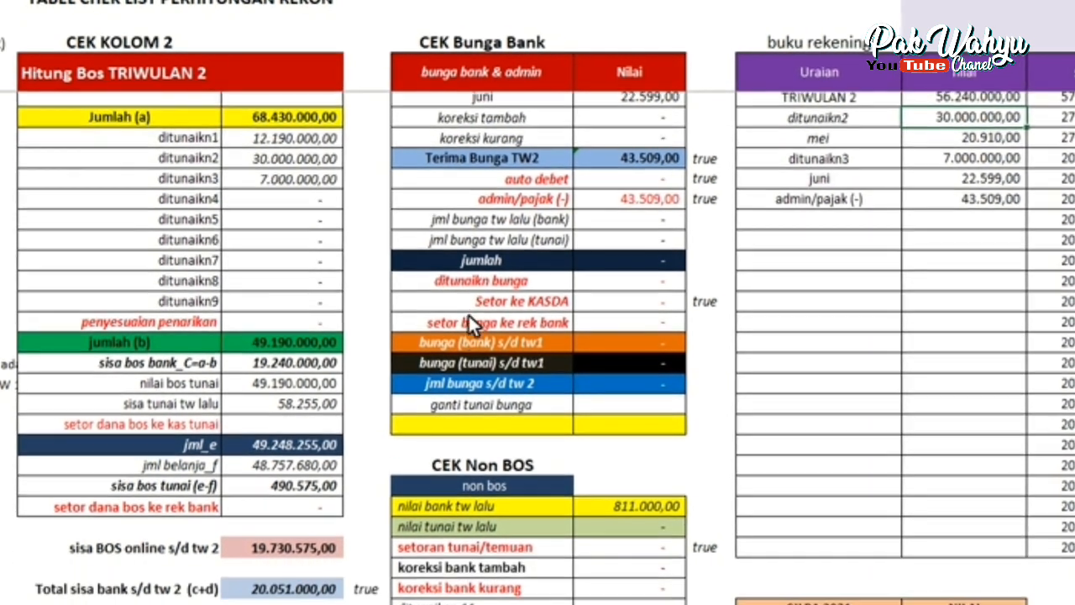
{"action": "scroll", "coordinate": [760, 398], "scroll_direction": "down", "scroll_amount": 2}
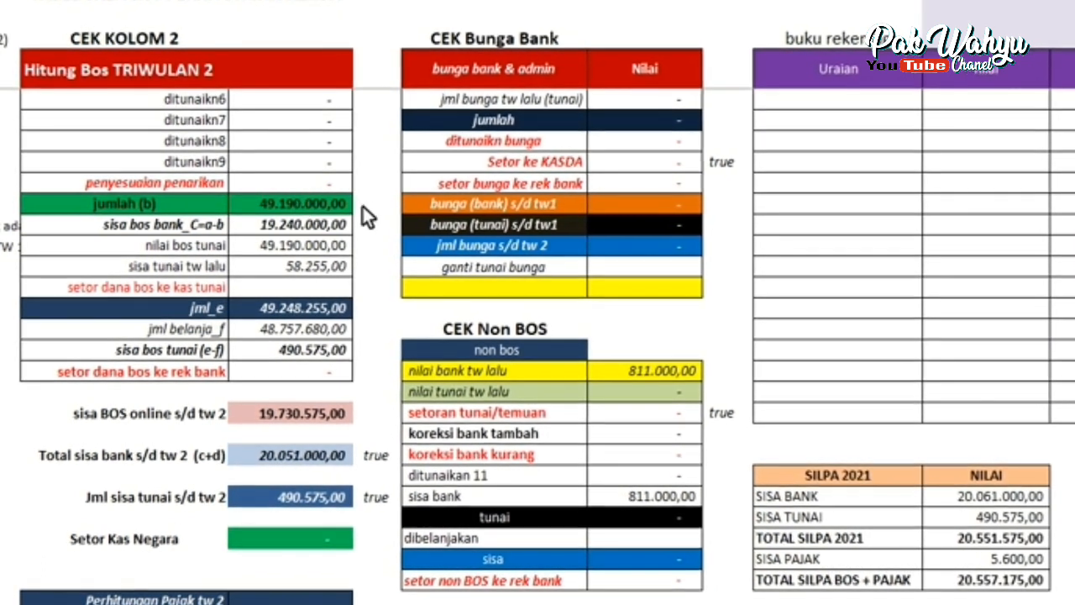
{"action": "scroll", "coordinate": [374, 187], "scroll_direction": "up", "scroll_amount": 1}
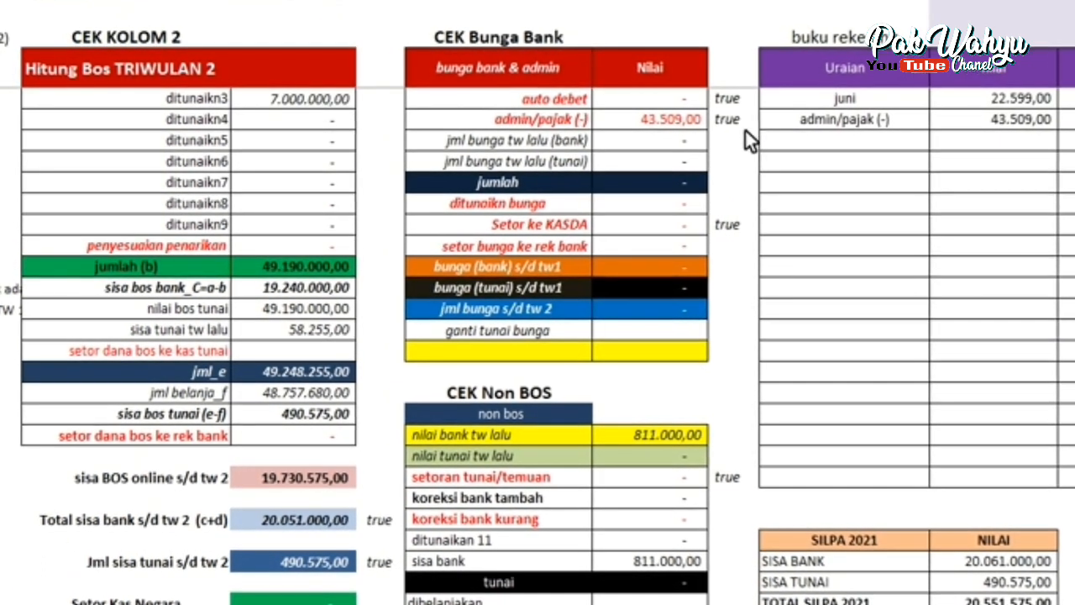
{"action": "scroll", "coordinate": [746, 119], "scroll_direction": "down", "scroll_amount": 2}
{"action": "scroll", "coordinate": [736, 202], "scroll_direction": "down", "scroll_amount": 4}
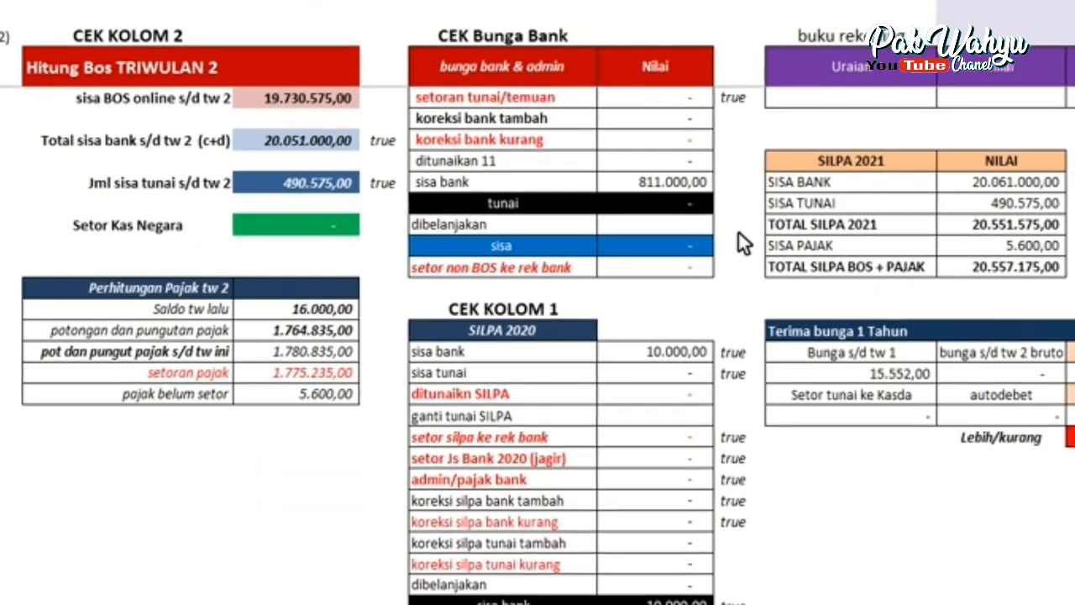
{"action": "scroll", "coordinate": [756, 244], "scroll_direction": "down", "scroll_amount": 1}
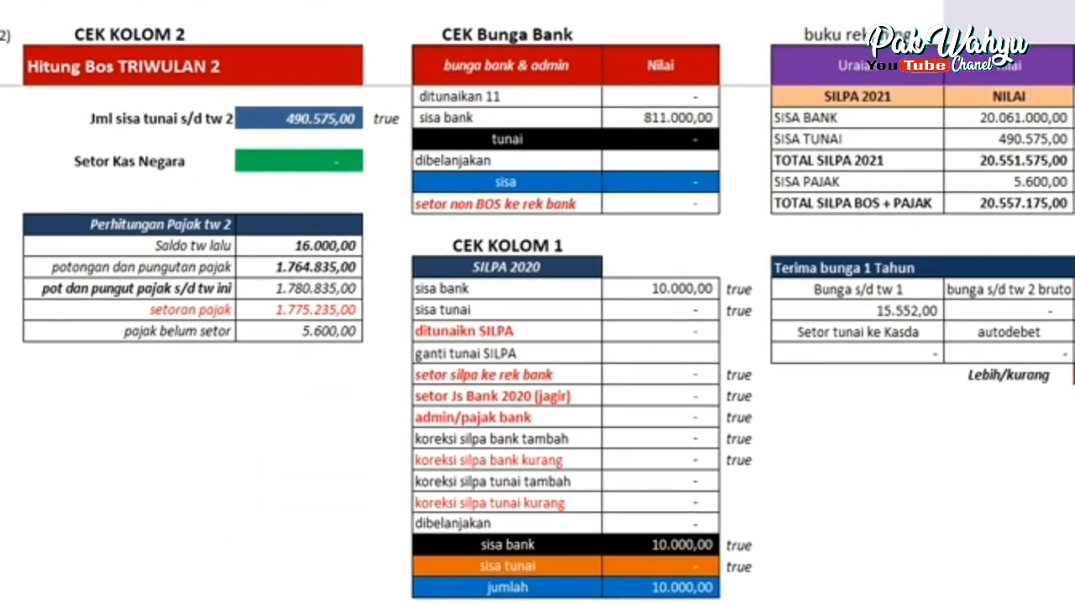
{"action": "scroll", "coordinate": [1008, 331], "scroll_direction": "up", "scroll_amount": 2}
{"action": "scroll", "coordinate": [589, 521], "scroll_direction": "up", "scroll_amount": 1}
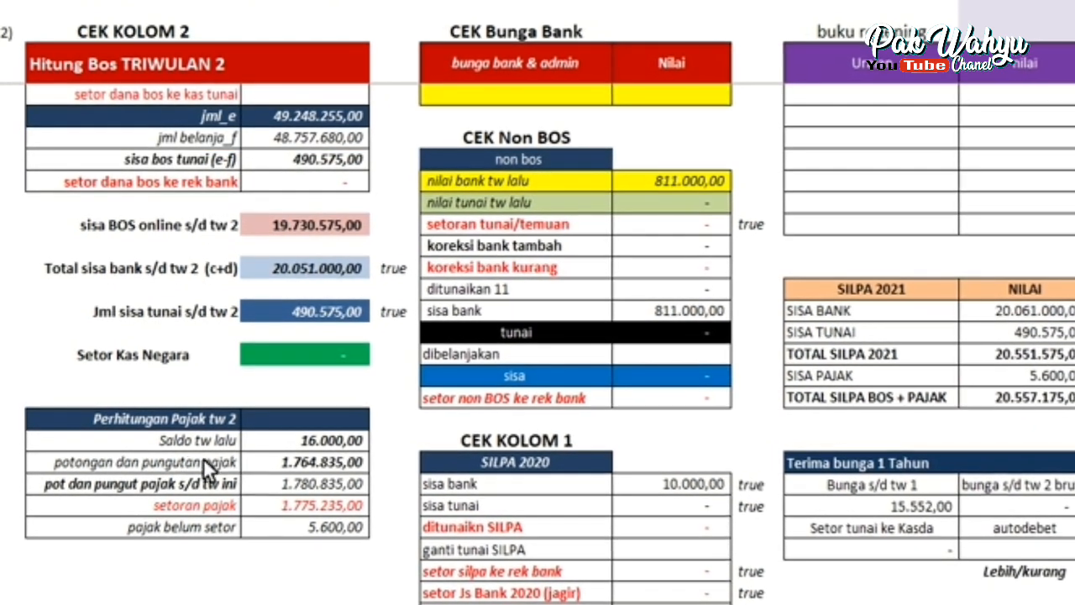
{"action": "scroll", "coordinate": [425, 484], "scroll_direction": "up", "scroll_amount": 1}
{"action": "scroll", "coordinate": [341, 440], "scroll_direction": "up", "scroll_amount": 6}
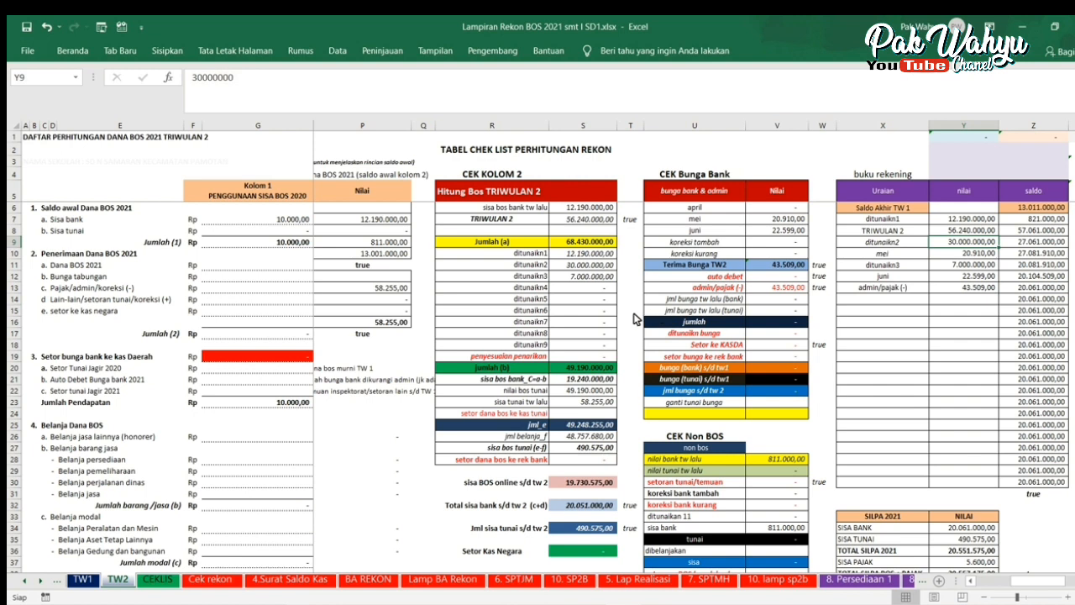
{"action": "scroll", "coordinate": [635, 320], "scroll_direction": "down", "scroll_amount": 3}
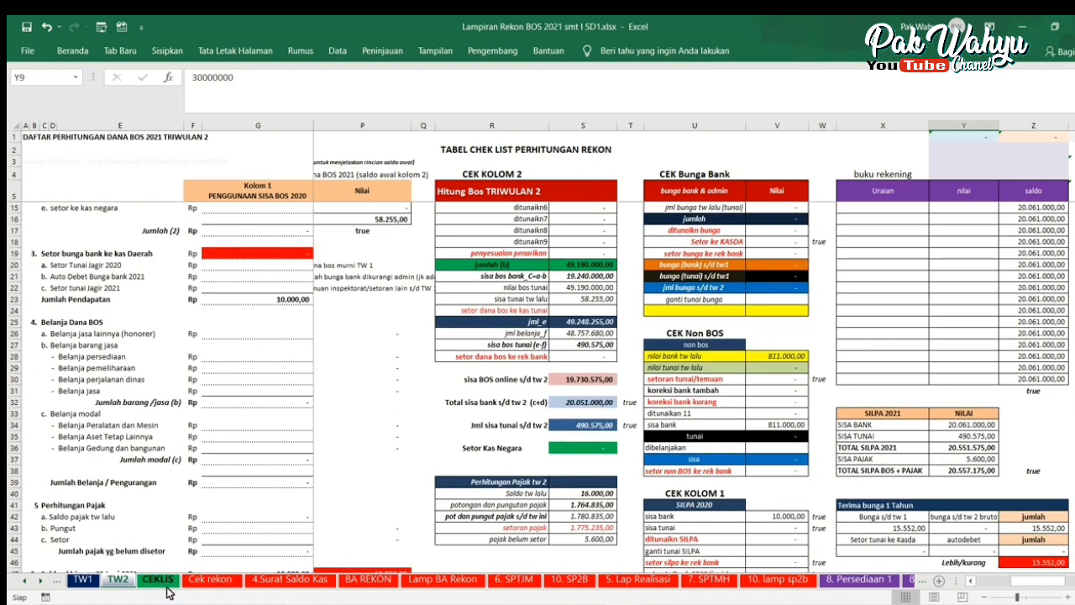
- Open the Cek rekon sheet and highlight the TRIWULAN I row from Nama SD across the opening balance and receipt columns
{"action": "left_click", "coordinate": [214, 579]}
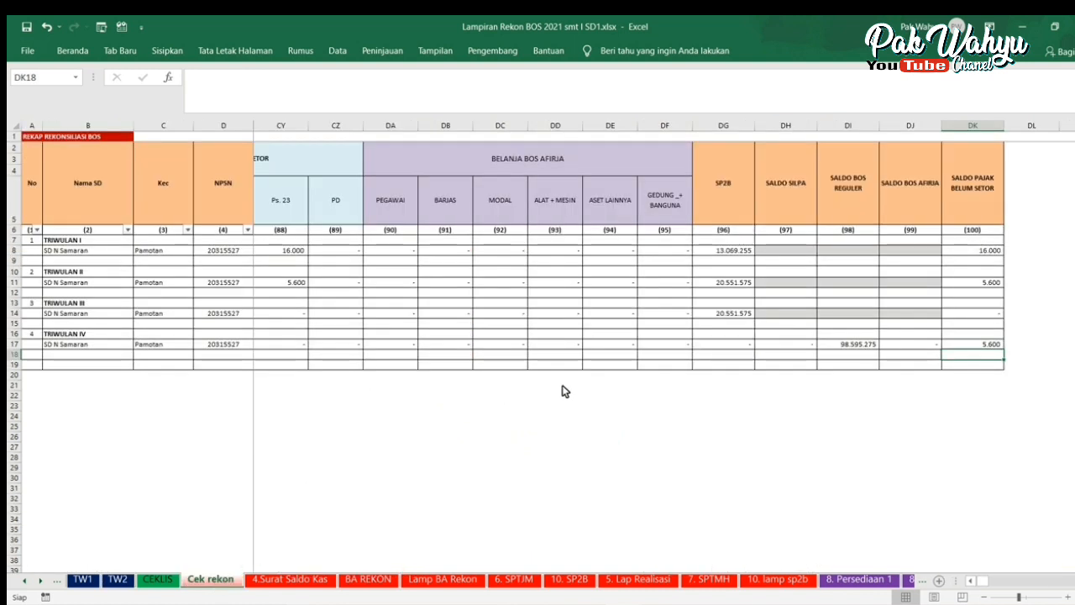
{"action": "left_click_drag", "start_coordinate": [59, 251], "coordinate": [765, 249]}
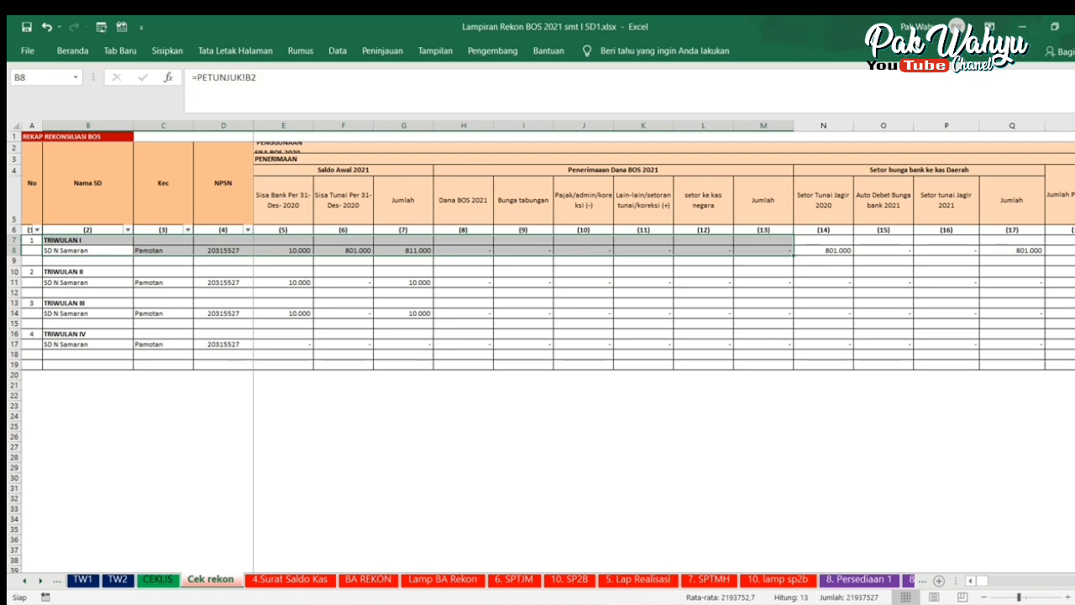
{"action": "left_click_drag", "start_coordinate": [988, 588], "coordinate": [930, 601]}
{"action": "left_click", "coordinate": [878, 528]}
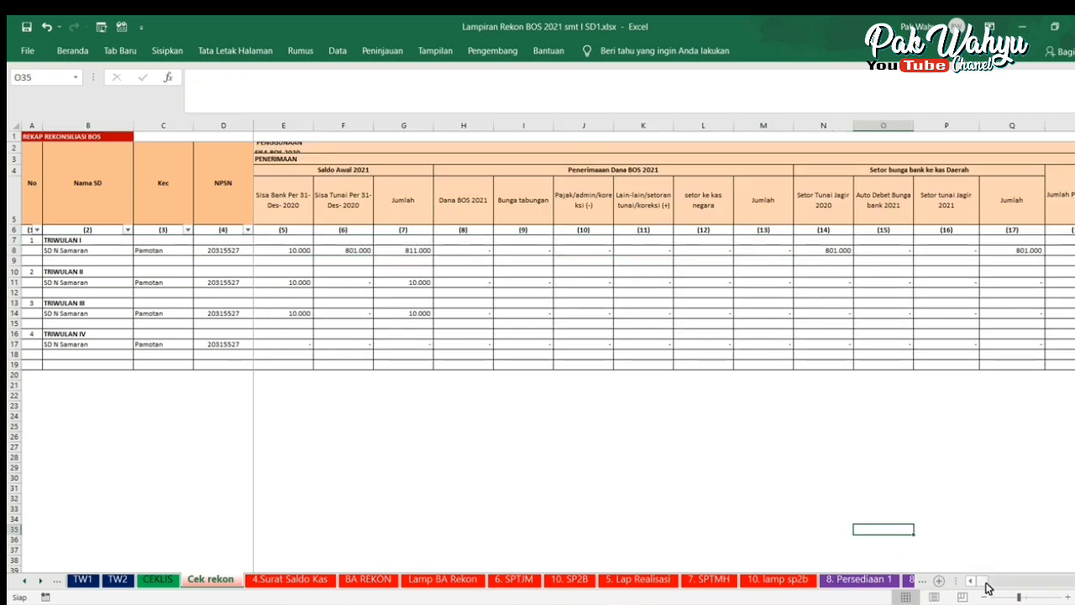
- Review the quarterly recap across Cek rekon through the SP2B and closing balance columns, and inspect Saldo Pajak Belum Setor in DK17
{"action": "scroll", "coordinate": [878, 529], "scroll_direction": "right", "scroll_amount": 6}
{"action": "scroll", "coordinate": [663, 353], "scroll_direction": "right", "scroll_amount": 10}
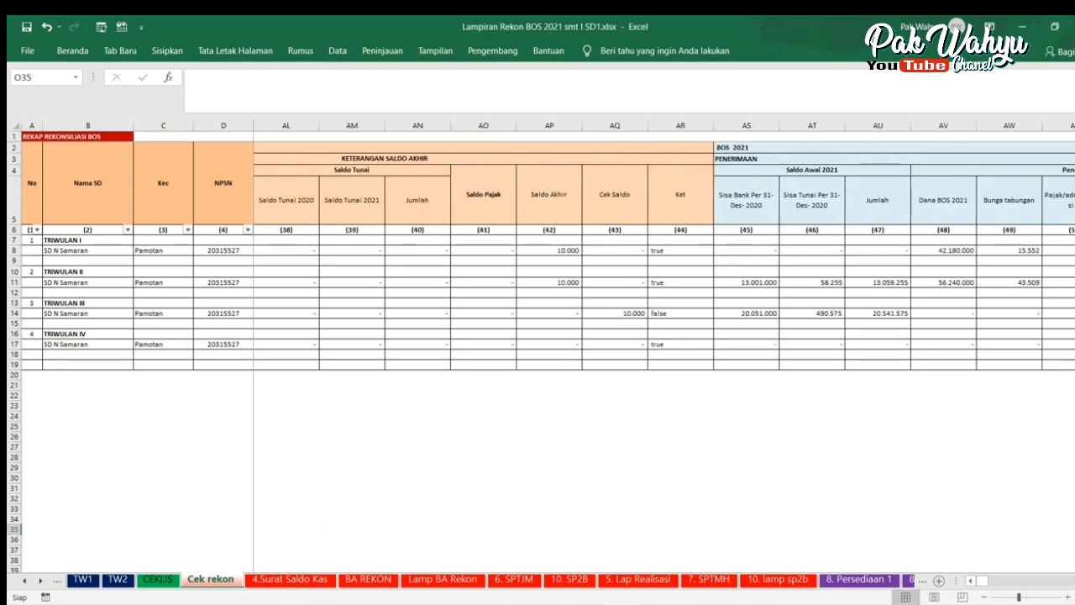
{"action": "scroll", "coordinate": [663, 353], "scroll_direction": "right", "scroll_amount": 10}
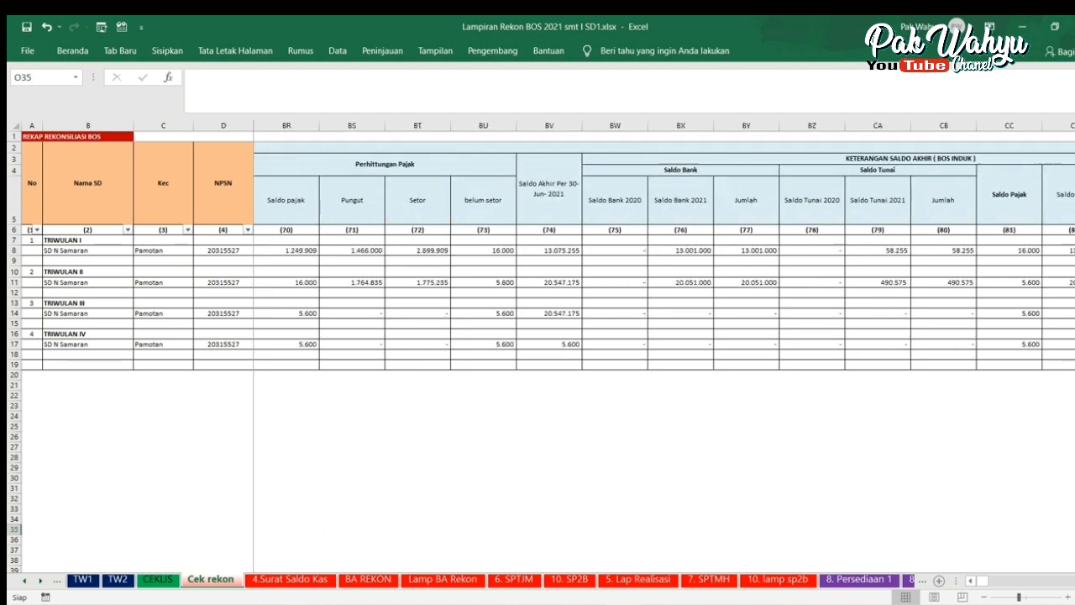
{"action": "scroll", "coordinate": [663, 352], "scroll_direction": "right", "scroll_amount": 8}
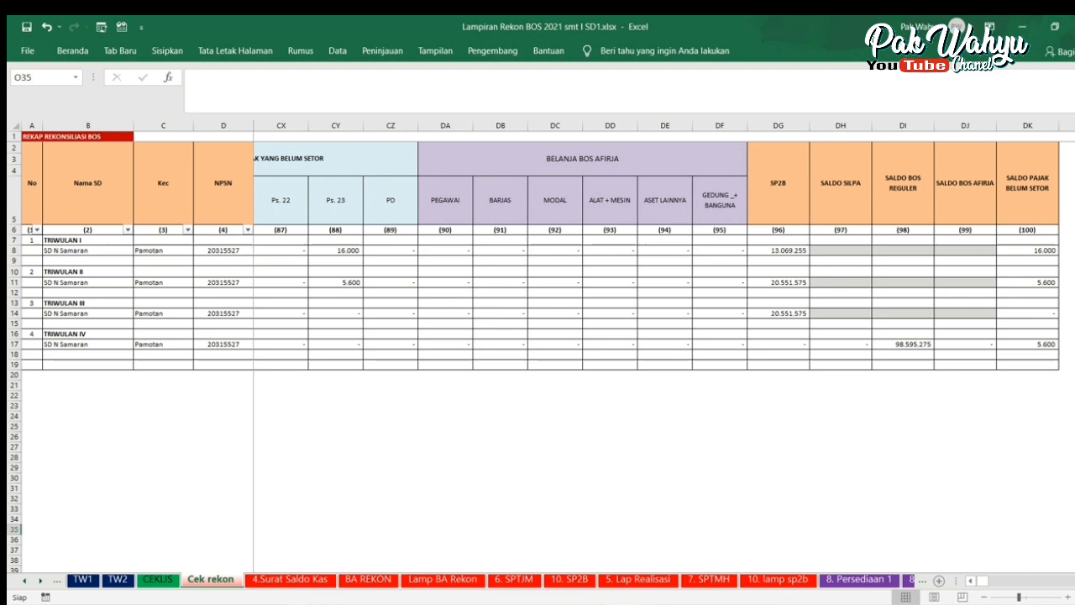
{"action": "left_click", "coordinate": [454, 357]}
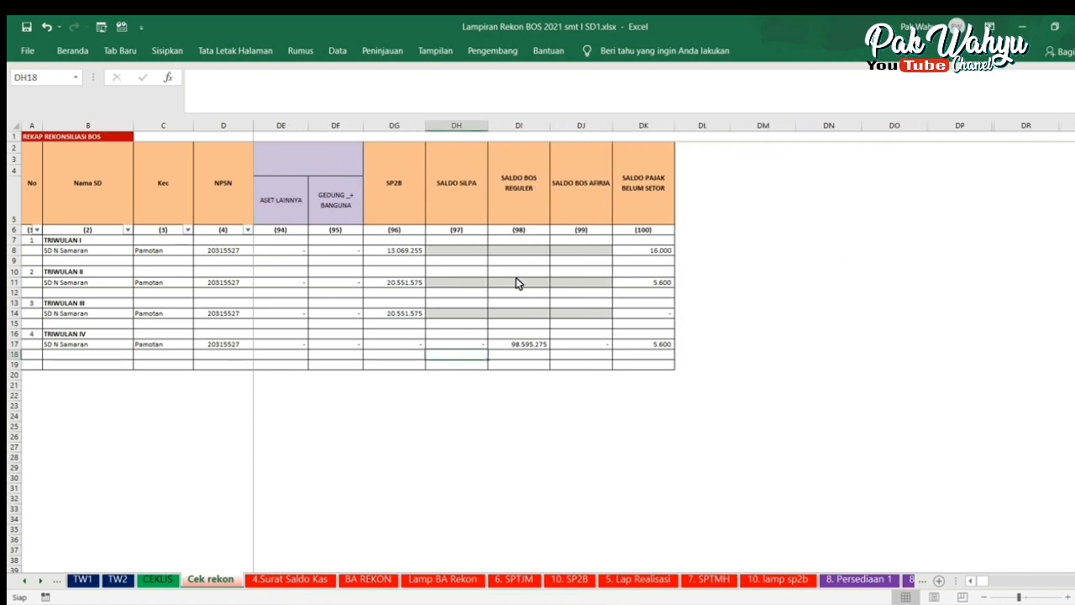
{"action": "left_click", "coordinate": [650, 347]}
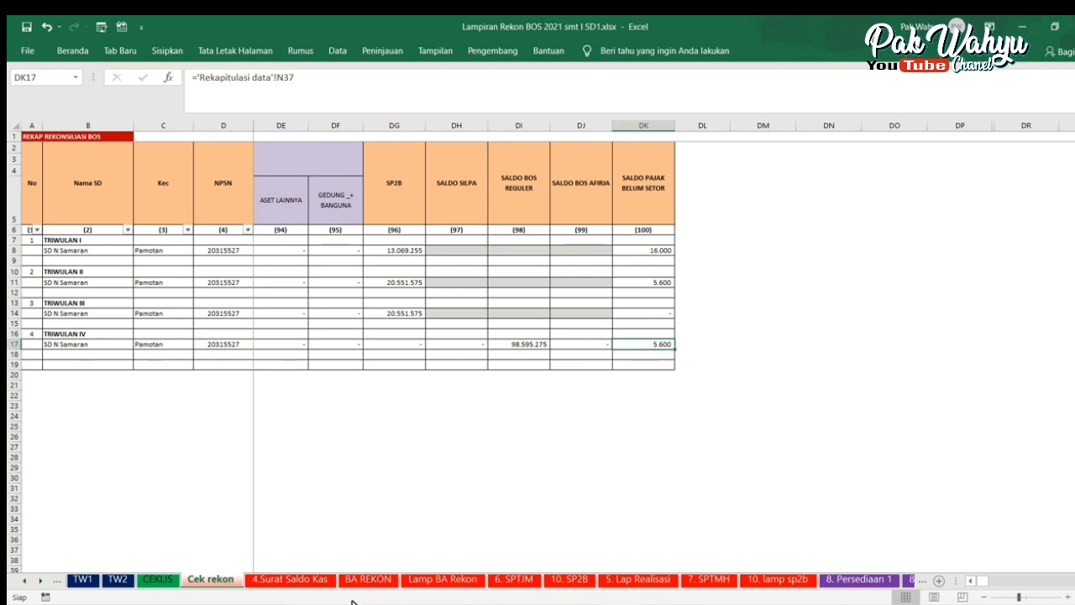
- Examine the cash balance statement on 4.Surat Saldo Kas, including the total balance paragraph and the Saldo Bank and Saldo Tunai rows
{"action": "left_click", "coordinate": [280, 584]}
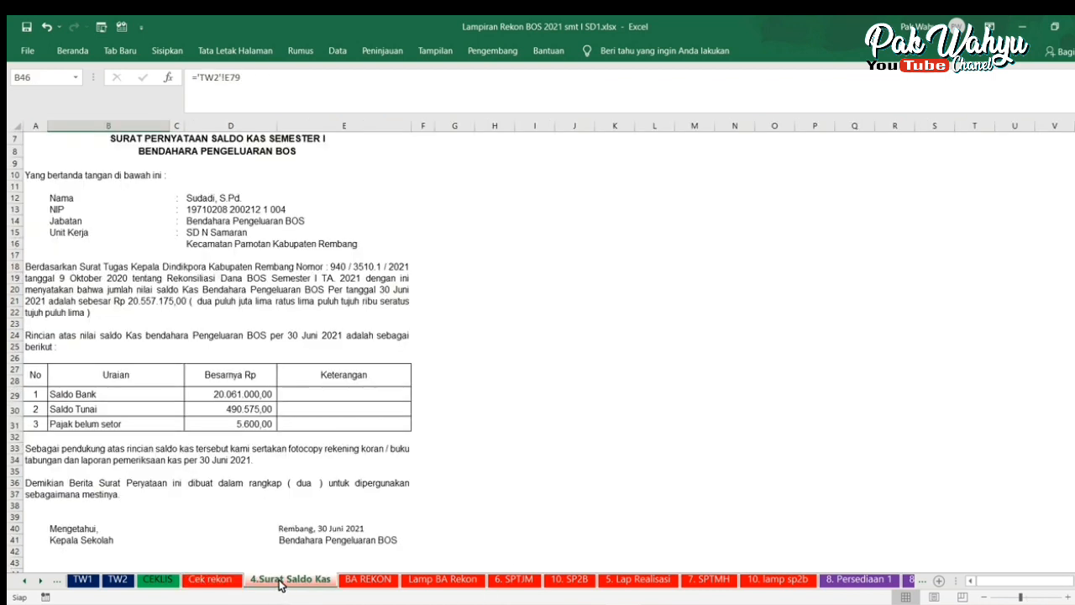
{"action": "scroll", "coordinate": [343, 509], "scroll_direction": "down", "scroll_amount": 1}
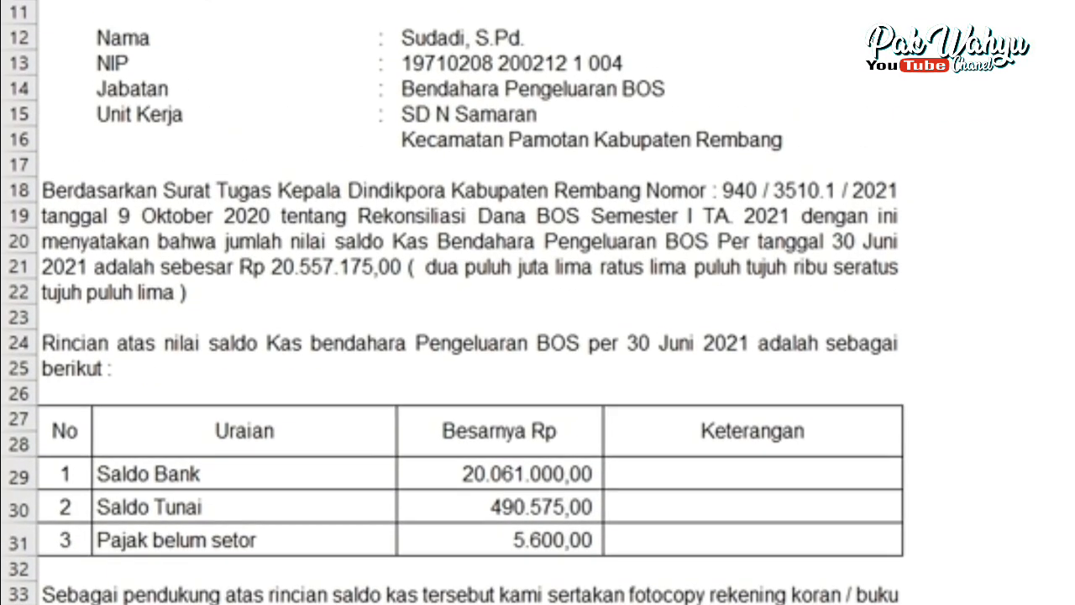
{"action": "scroll", "coordinate": [567, 355], "scroll_direction": "up", "scroll_amount": 2}
{"action": "scroll", "coordinate": [567, 355], "scroll_direction": "down", "scroll_amount": 1}
{"action": "scroll", "coordinate": [537, 336], "scroll_direction": "down", "scroll_amount": 1}
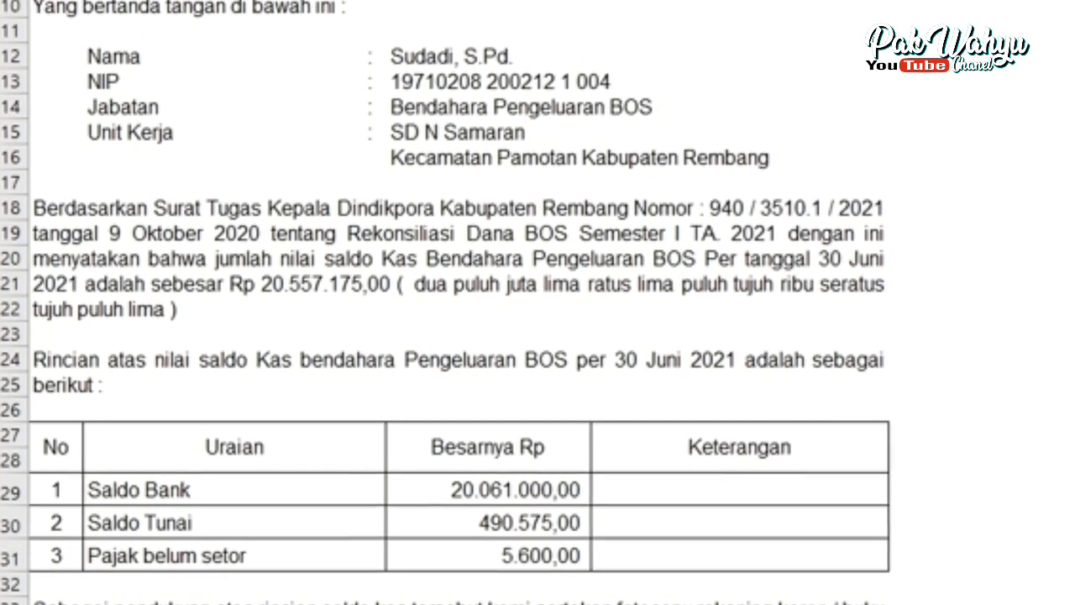
{"action": "left_click", "coordinate": [190, 278]}
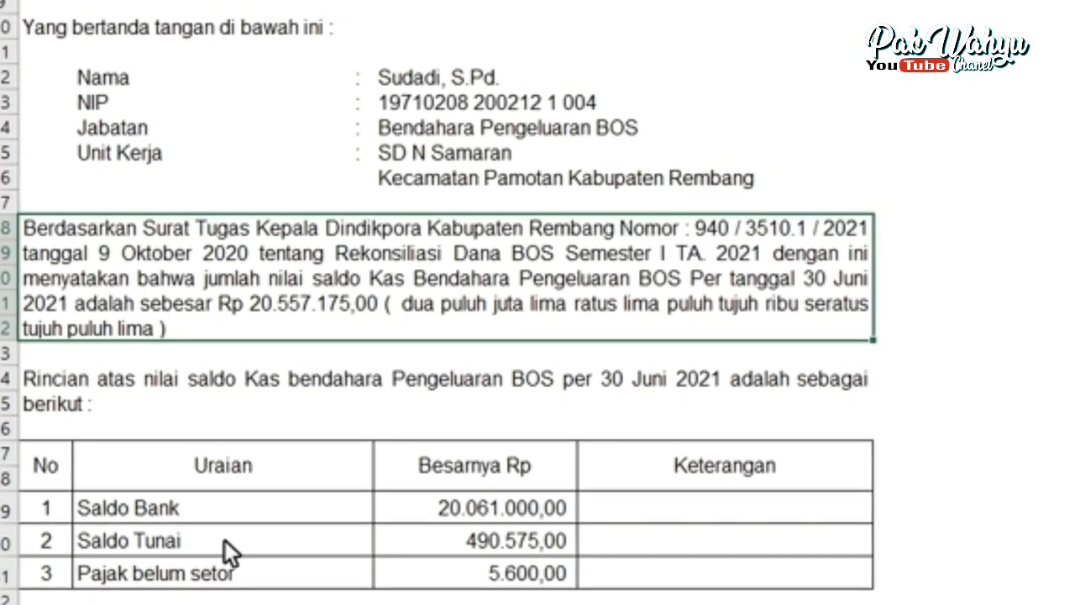
{"action": "left_click", "coordinate": [220, 509]}
{"action": "left_click", "coordinate": [222, 545]}
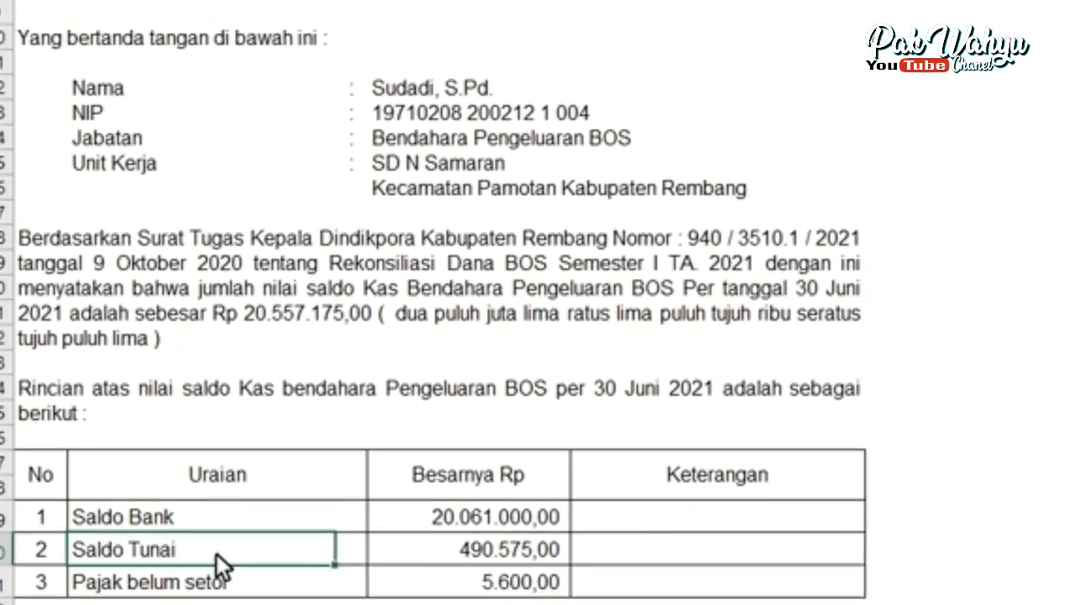
- Check the Pajak belum setor row on 4.Surat Saldo Kas against the total cash balance paragraph
{"action": "left_click", "coordinate": [242, 590]}
{"action": "scroll", "coordinate": [461, 442], "scroll_direction": "up", "scroll_amount": 1}
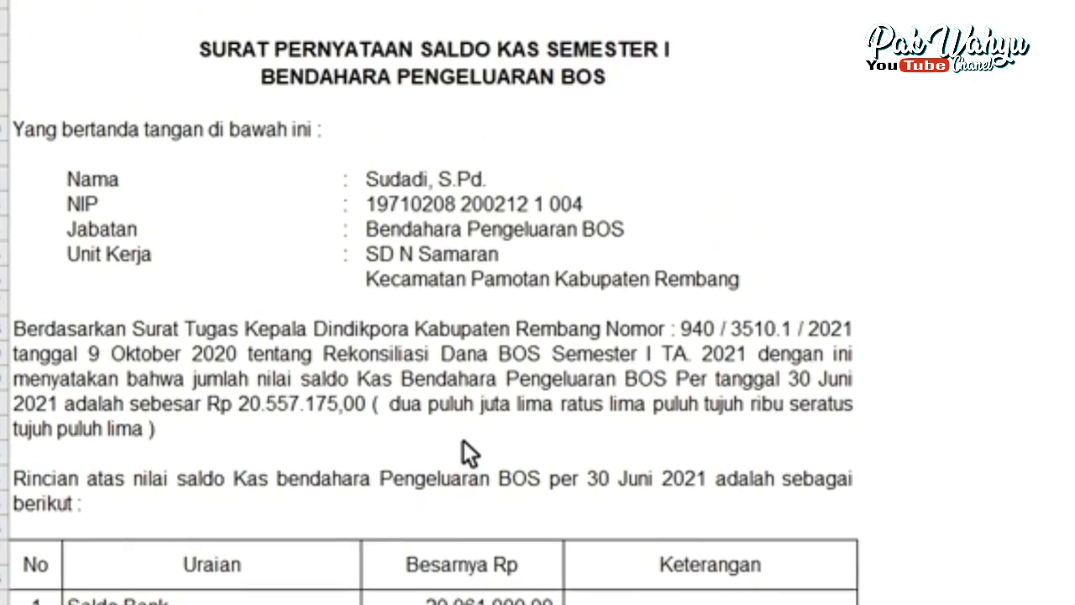
{"action": "left_click", "coordinate": [296, 370]}
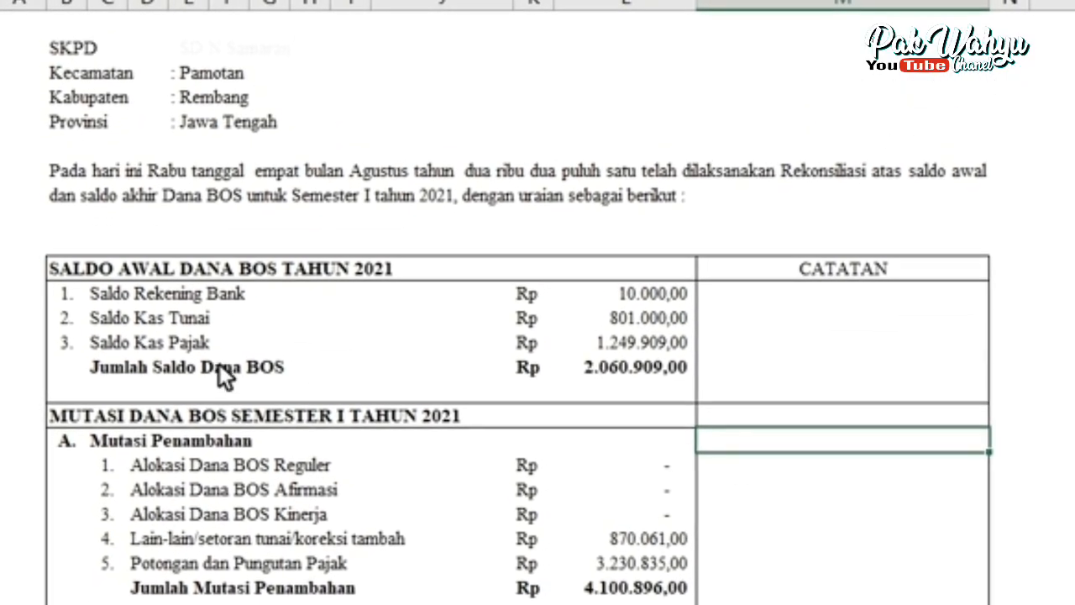
- Review the reconciliation minutes on BA REKON, including the opening paragraph in B10 and the date helper cells starting at XER1
{"action": "scroll", "coordinate": [659, 333], "scroll_direction": "down", "scroll_amount": 1}
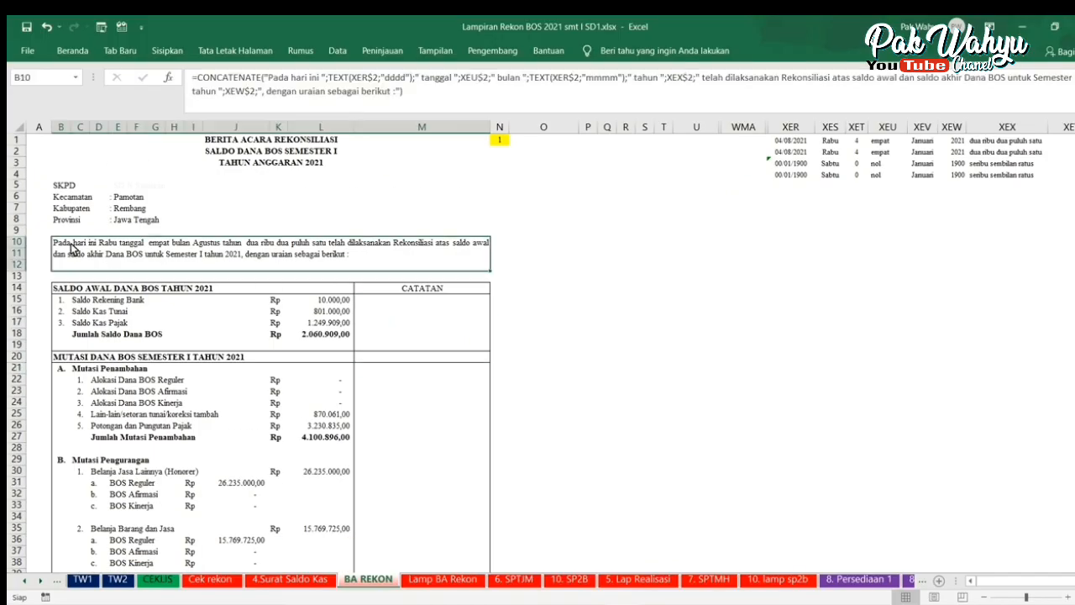
{"action": "scroll", "coordinate": [702, 401], "scroll_direction": "down", "scroll_amount": 1}
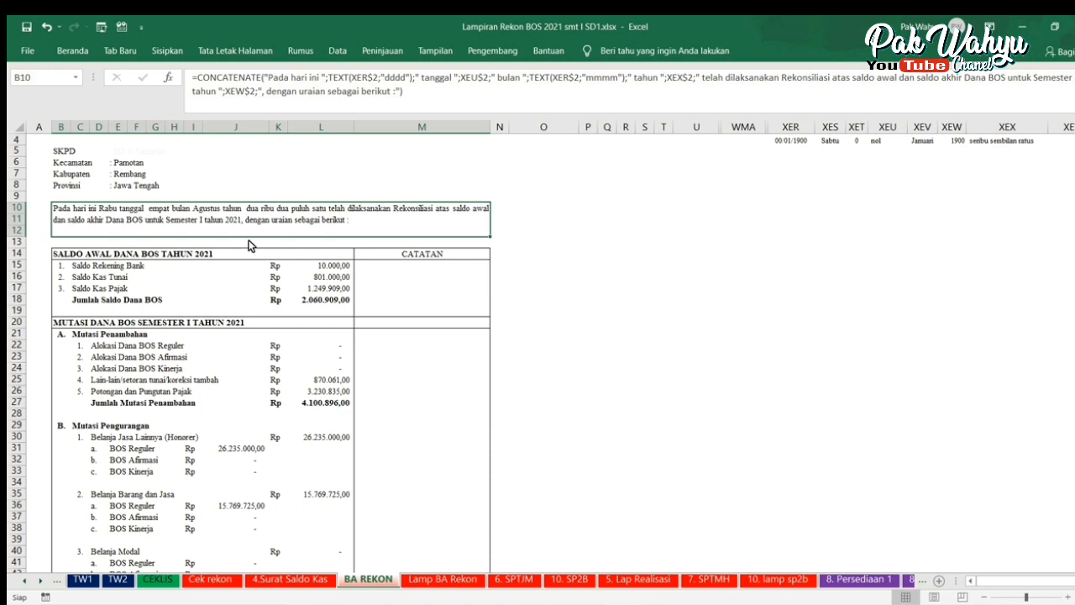
{"action": "left_click", "coordinate": [810, 294]}
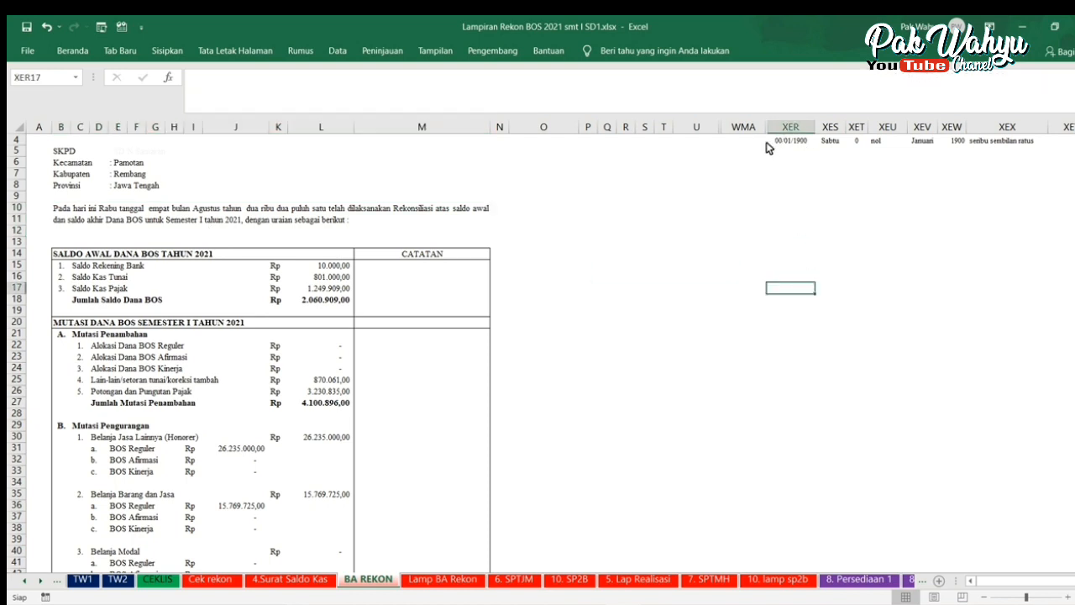
{"action": "scroll", "coordinate": [896, 221], "scroll_direction": "up", "scroll_amount": 1}
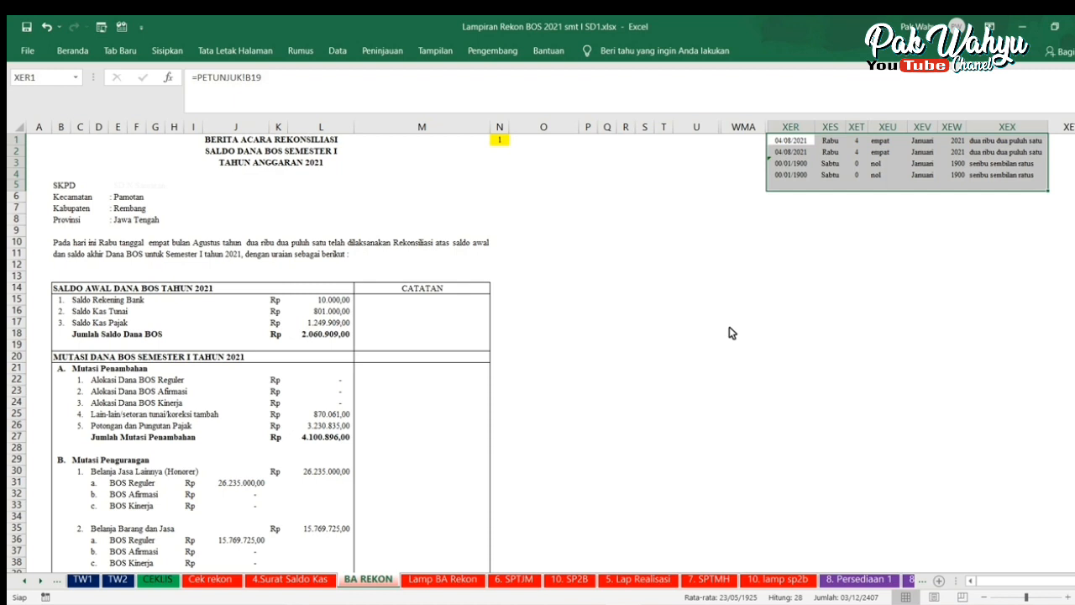
{"action": "scroll", "coordinate": [708, 348], "scroll_direction": "down", "scroll_amount": 3}
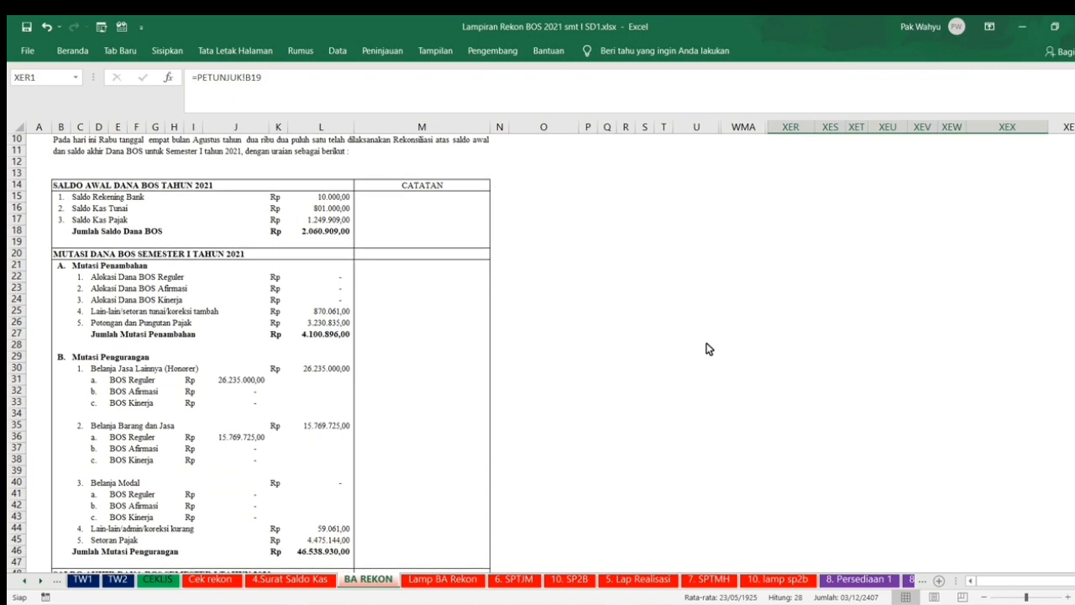
{"action": "scroll", "coordinate": [739, 327], "scroll_direction": "up", "scroll_amount": 3}
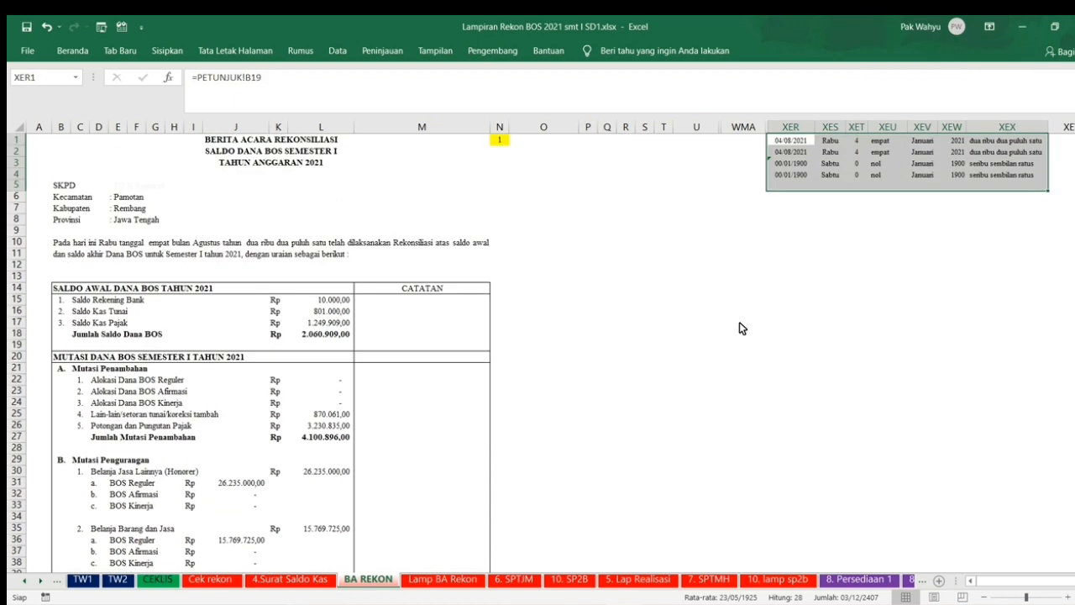
{"action": "left_click", "coordinate": [844, 165]}
{"action": "scroll", "coordinate": [598, 412], "scroll_direction": "down", "scroll_amount": 3}
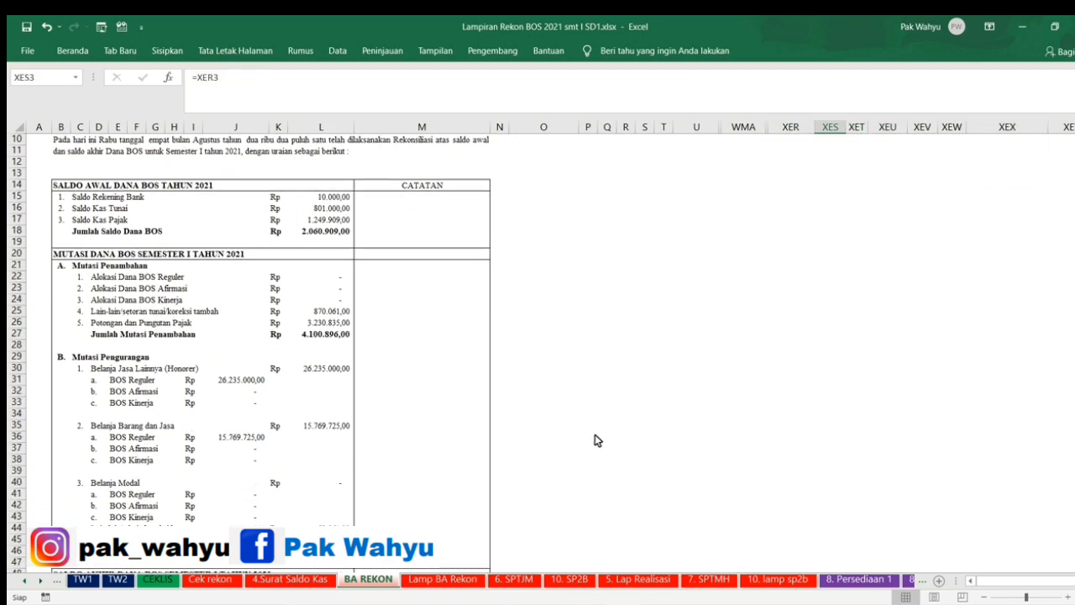
- Review the minutes attachment on Lamp BA Rekon and the responsibility statement on 6. SPTJM through its Sisa Dana BOS breakdown
{"action": "left_click", "coordinate": [445, 579]}
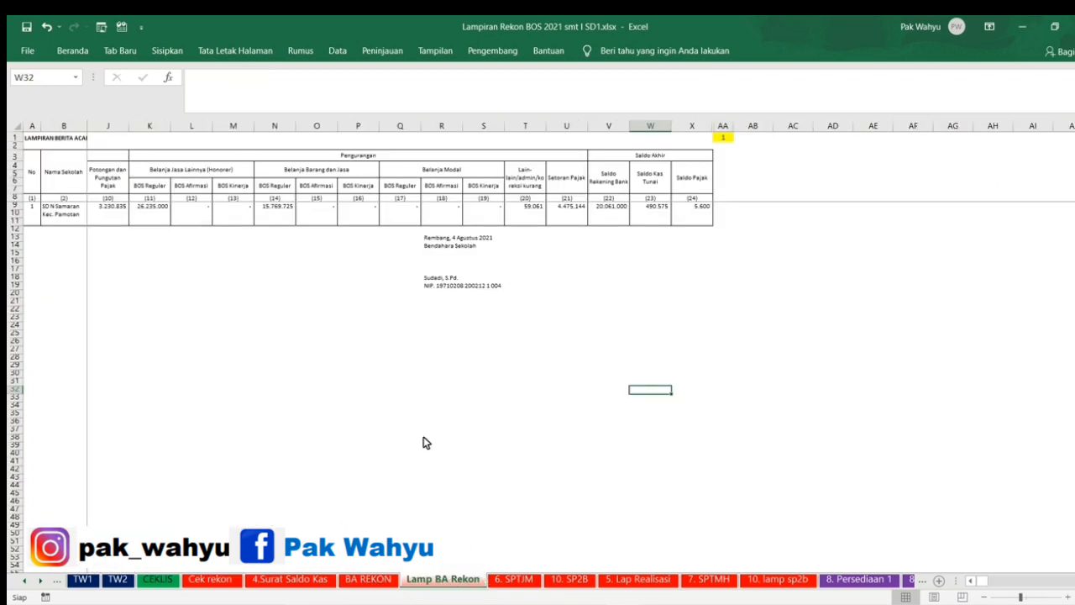
{"action": "left_click", "coordinate": [514, 580]}
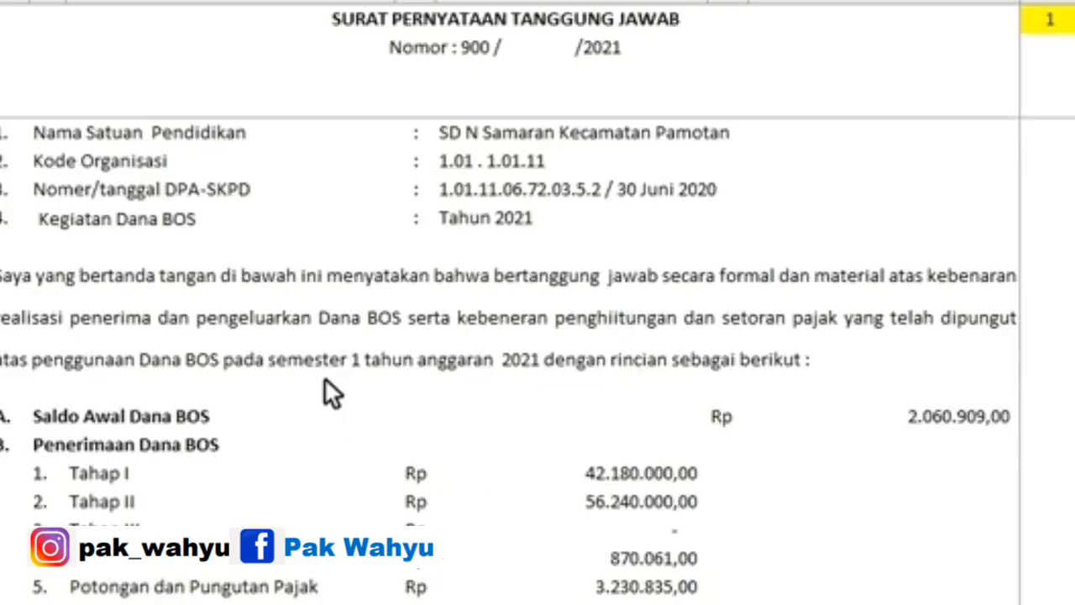
{"action": "left_click", "coordinate": [103, 261]}
{"action": "scroll", "coordinate": [375, 288], "scroll_direction": "down", "scroll_amount": 2}
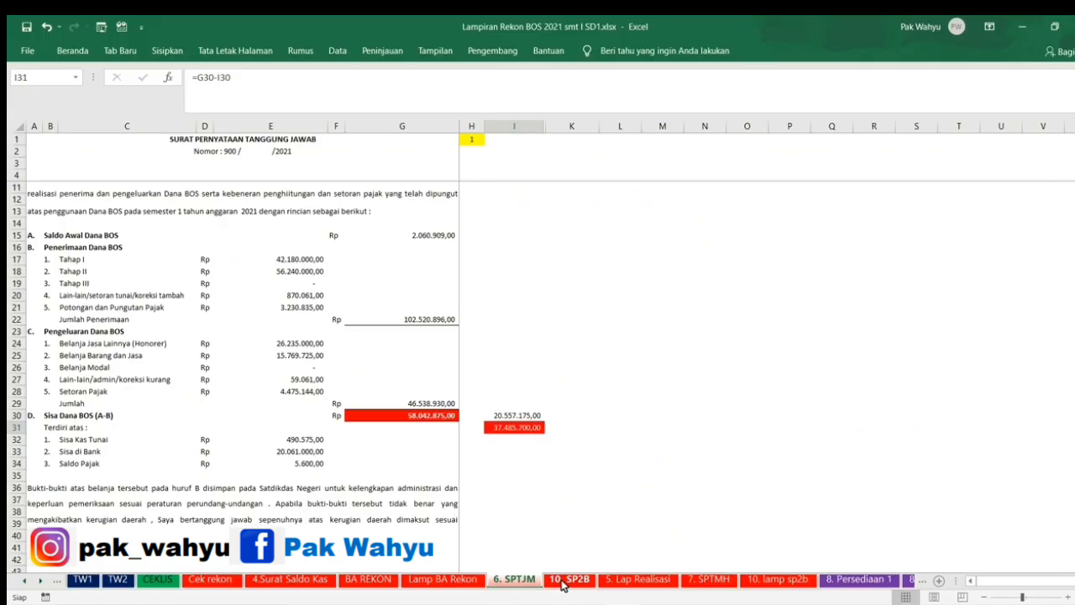
- Inspect Saldo Akhir in F20 on 10. SP2B and compare it with the check figures in the same row
{"action": "left_click", "coordinate": [559, 582]}
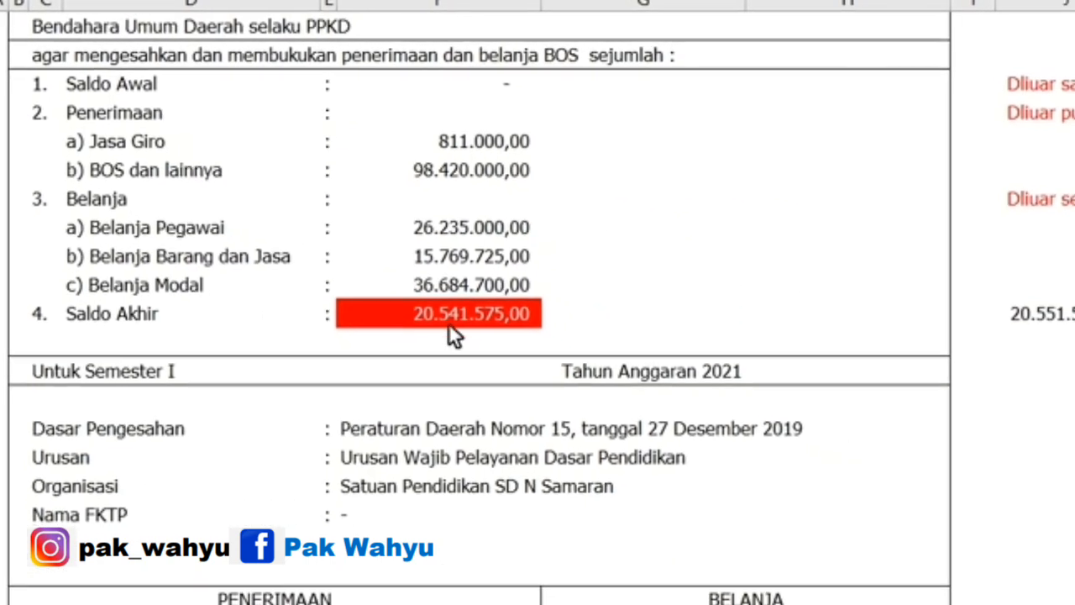
{"action": "left_click", "coordinate": [260, 290]}
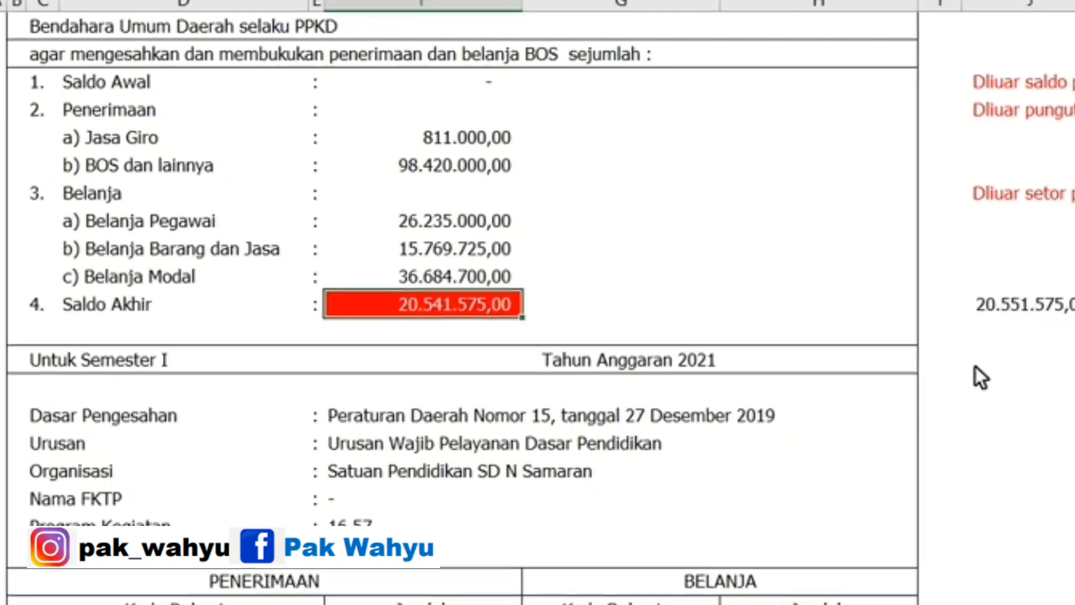
{"action": "left_click", "coordinate": [1029, 331]}
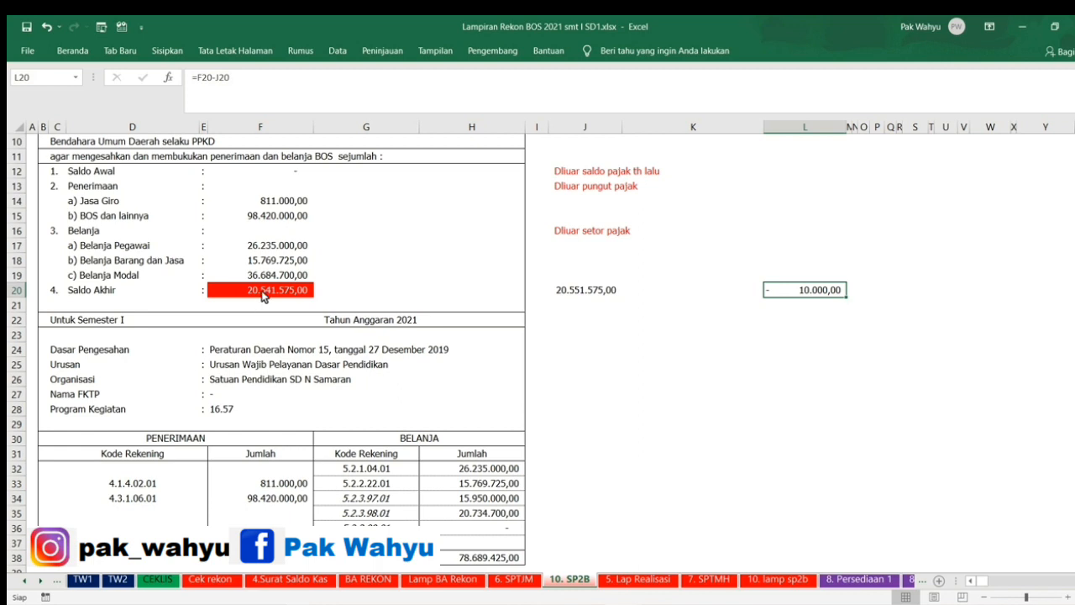
- Look through the 5. Lap Realisasi report, the 7. SPTMH grant statement and the 10. lamp sp2b recap
{"action": "left_click", "coordinate": [636, 580]}
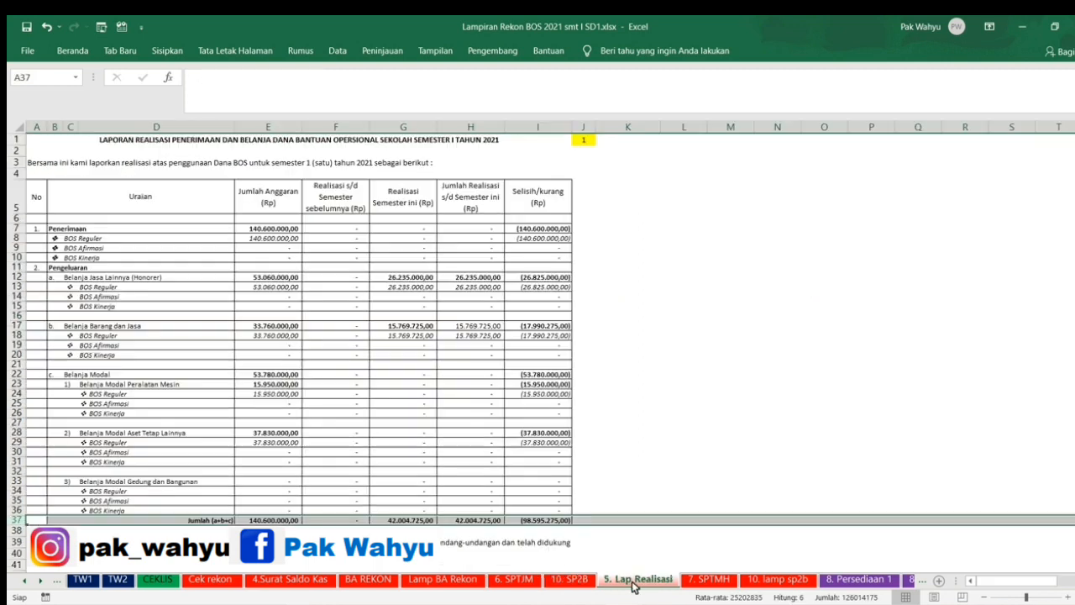
{"action": "left_click", "coordinate": [710, 580]}
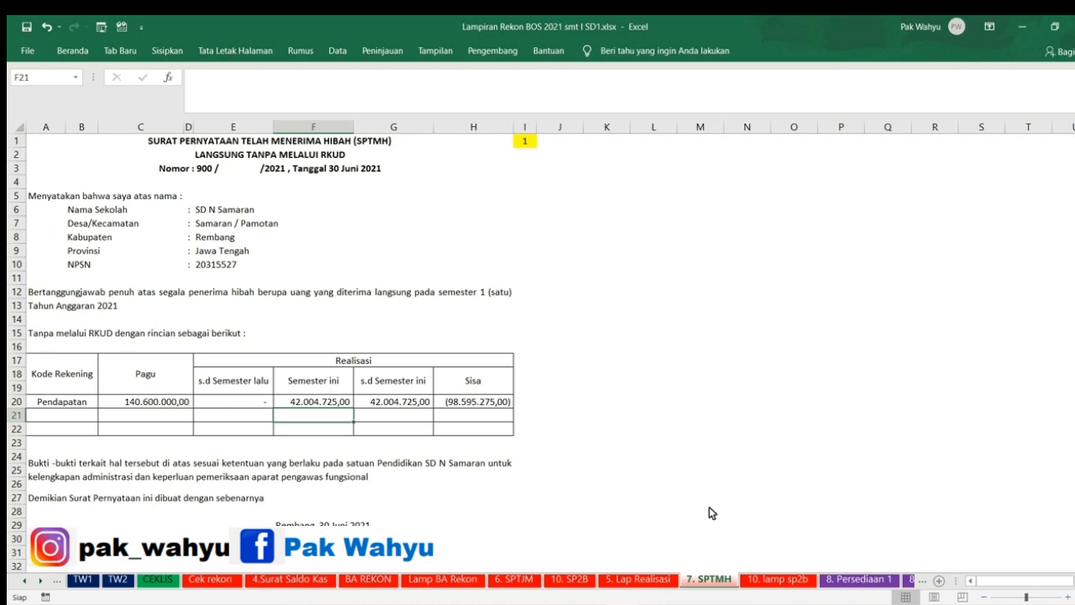
{"action": "scroll", "coordinate": [206, 395], "scroll_direction": "down", "scroll_amount": 3}
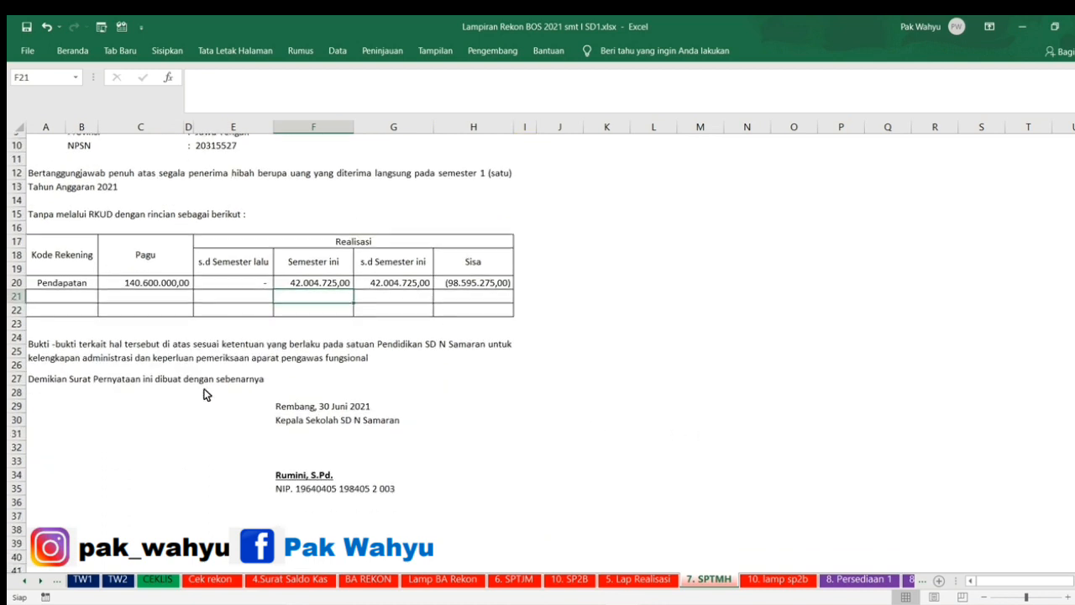
{"action": "left_click", "coordinate": [777, 580]}
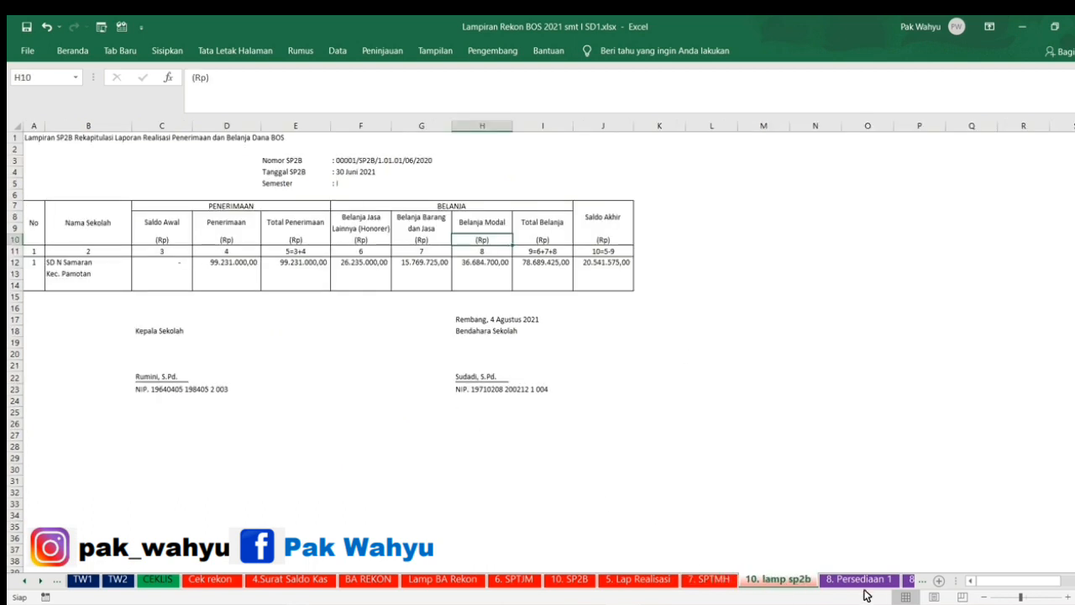
- Review the inventory details on 8. Persediaan 1 and the second-quarter purchases and usage on 8. Persediaan 2
{"action": "left_click", "coordinate": [858, 582]}
{"action": "scroll", "coordinate": [445, 516], "scroll_direction": "up", "scroll_amount": 20}
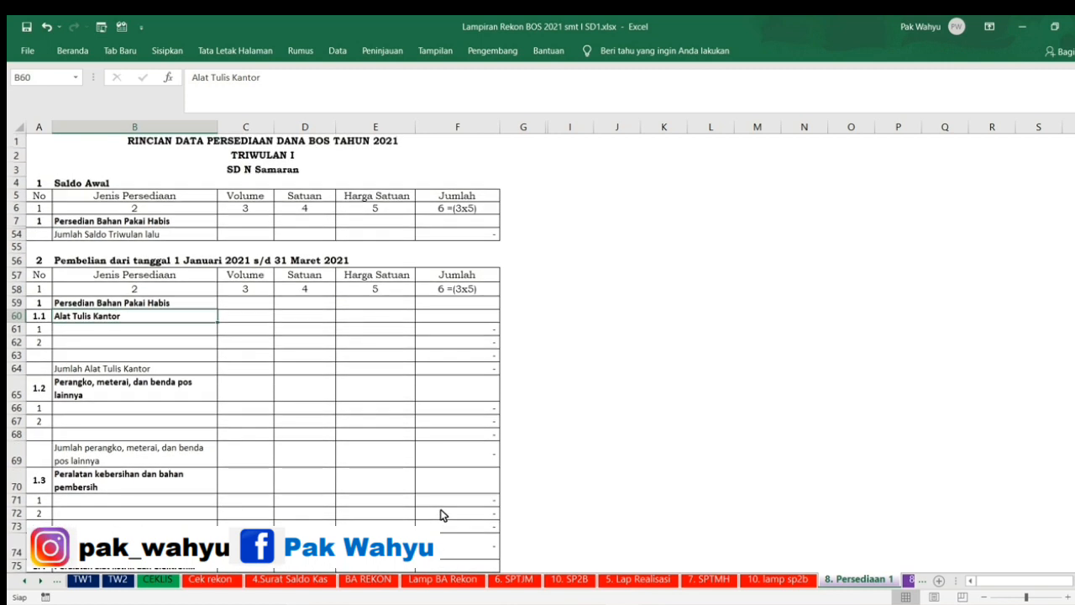
{"action": "key", "text": "ctrl+Page_Down"}
{"action": "scroll", "coordinate": [353, 361], "scroll_direction": "down", "scroll_amount": 15}
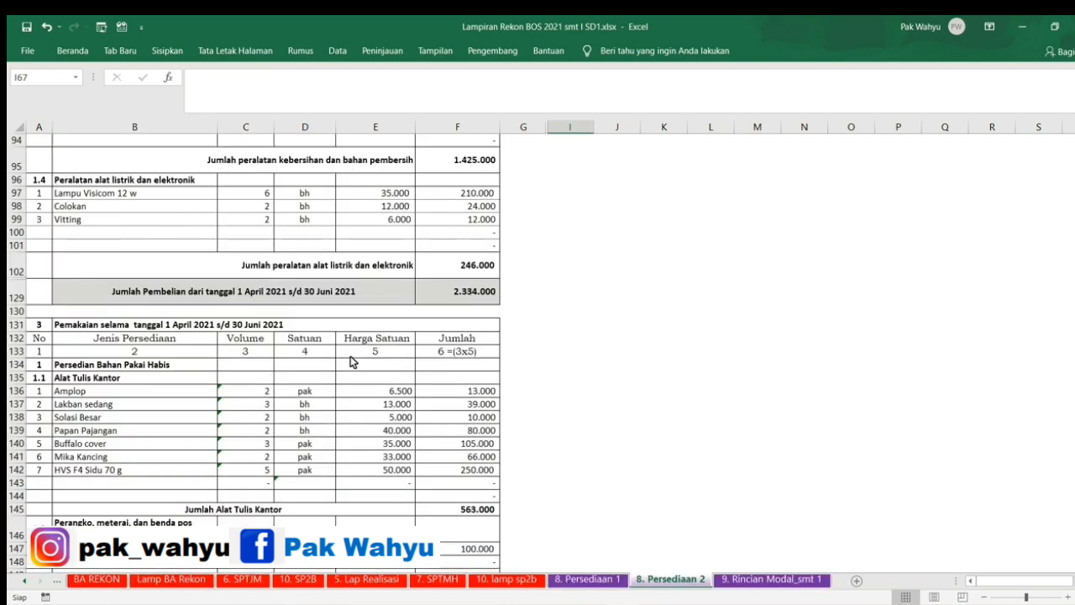
{"action": "scroll", "coordinate": [353, 362], "scroll_direction": "down", "scroll_amount": 2}
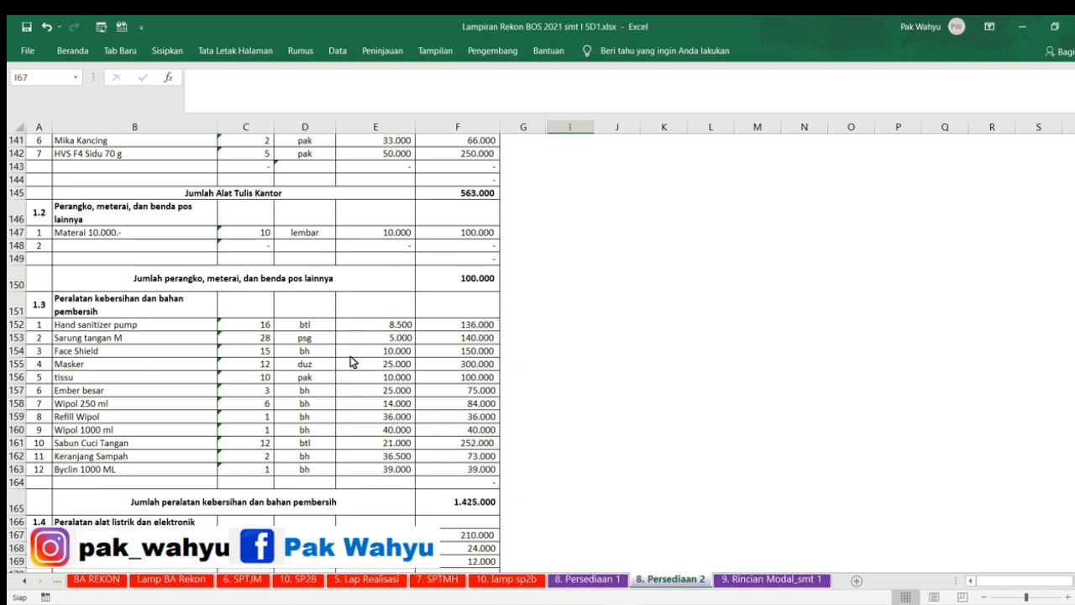
{"action": "scroll", "coordinate": [351, 361], "scroll_direction": "down", "scroll_amount": 6}
- Check the usage total for 1 April to 30 June 2021 in F198 against the item subtotals and the purchase total
{"action": "left_click", "coordinate": [455, 364]}
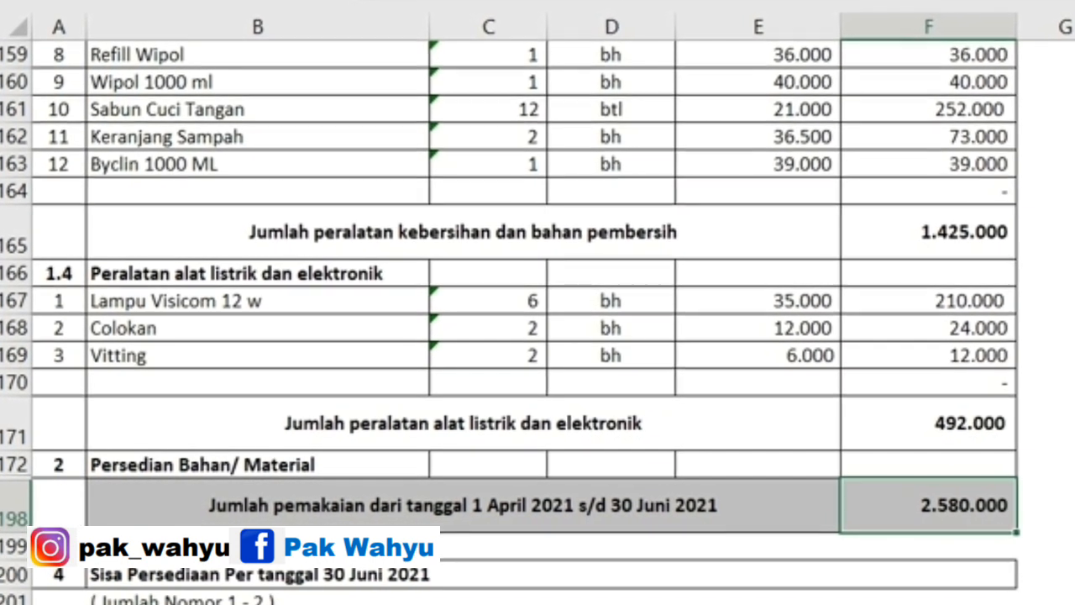
{"action": "scroll", "coordinate": [932, 591], "scroll_direction": "up", "scroll_amount": 7}
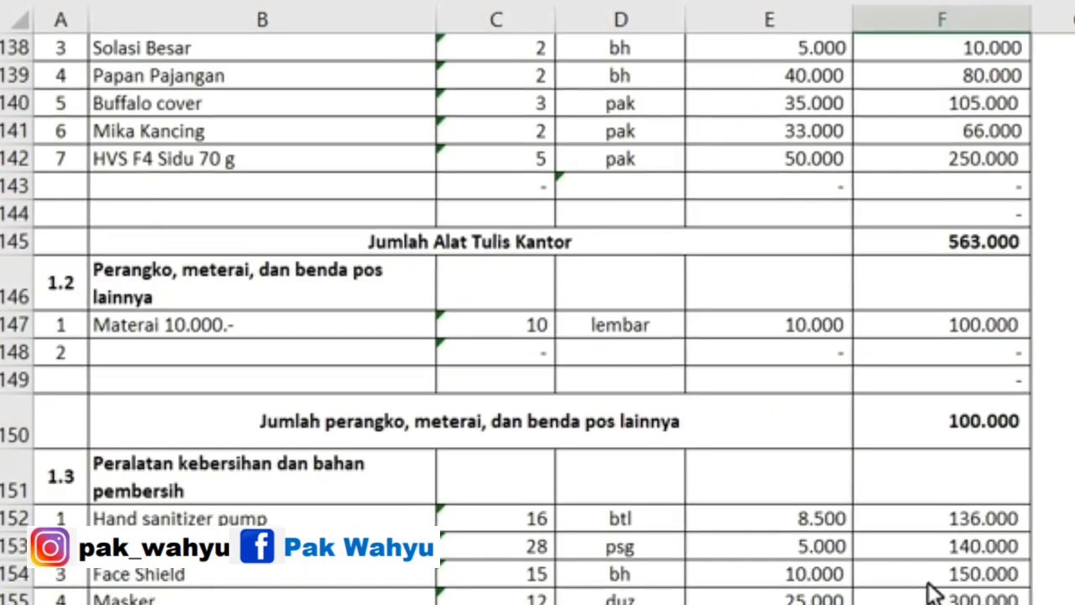
{"action": "scroll", "coordinate": [932, 591], "scroll_direction": "down", "scroll_amount": 6}
{"action": "scroll", "coordinate": [933, 592], "scroll_direction": "up", "scroll_amount": 9}
{"action": "scroll", "coordinate": [933, 591], "scroll_direction": "up", "scroll_amount": 2}
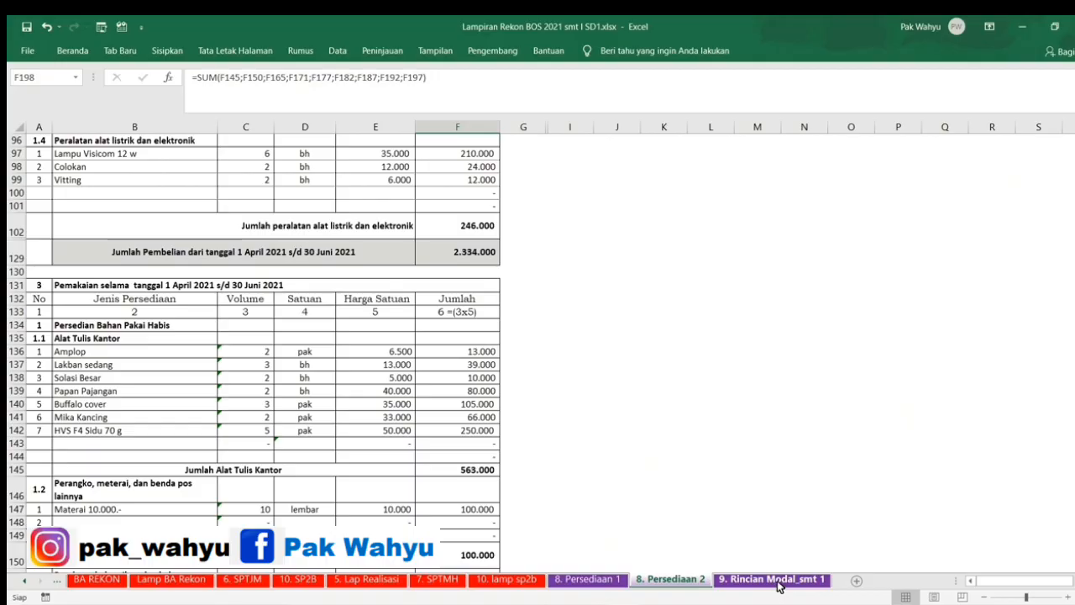
- Open 9. Rincian Modal_smt 1 and review the TRIWULAN I and TRIWULAN II capital expenditure sections
{"action": "left_click", "coordinate": [777, 581]}
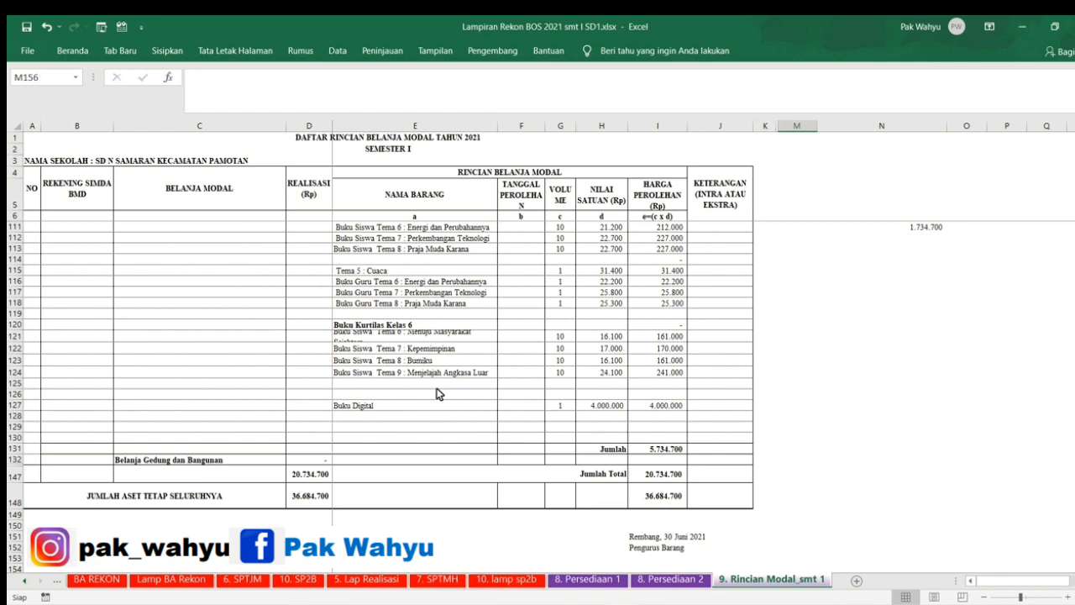
{"action": "scroll", "coordinate": [352, 357], "scroll_direction": "up", "scroll_amount": 10}
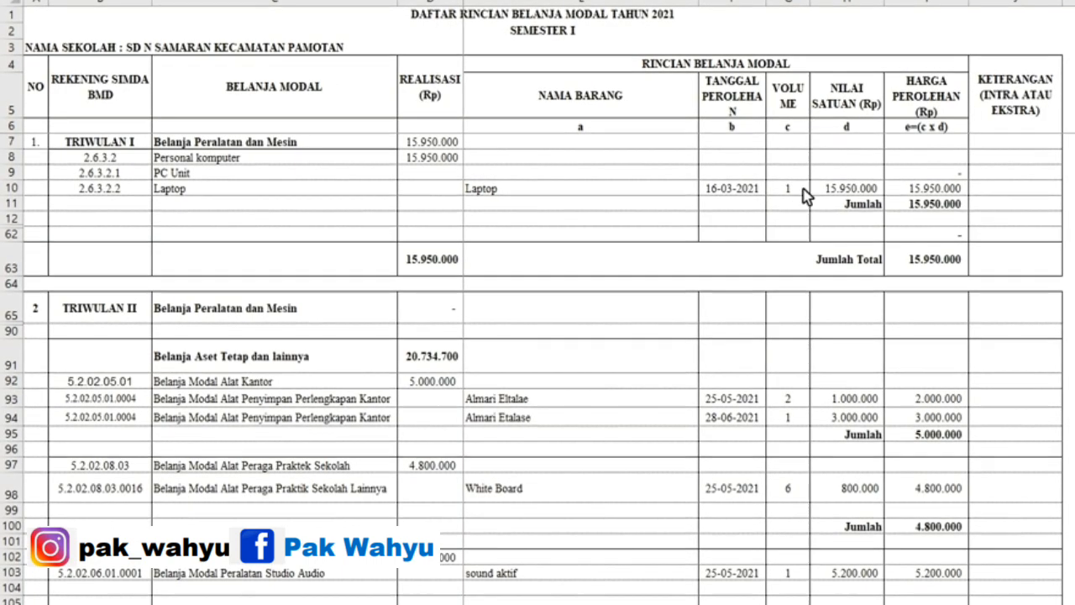
{"action": "scroll", "coordinate": [713, 188], "scroll_direction": "down", "scroll_amount": 2}
{"action": "scroll", "coordinate": [710, 190], "scroll_direction": "up", "scroll_amount": 2}
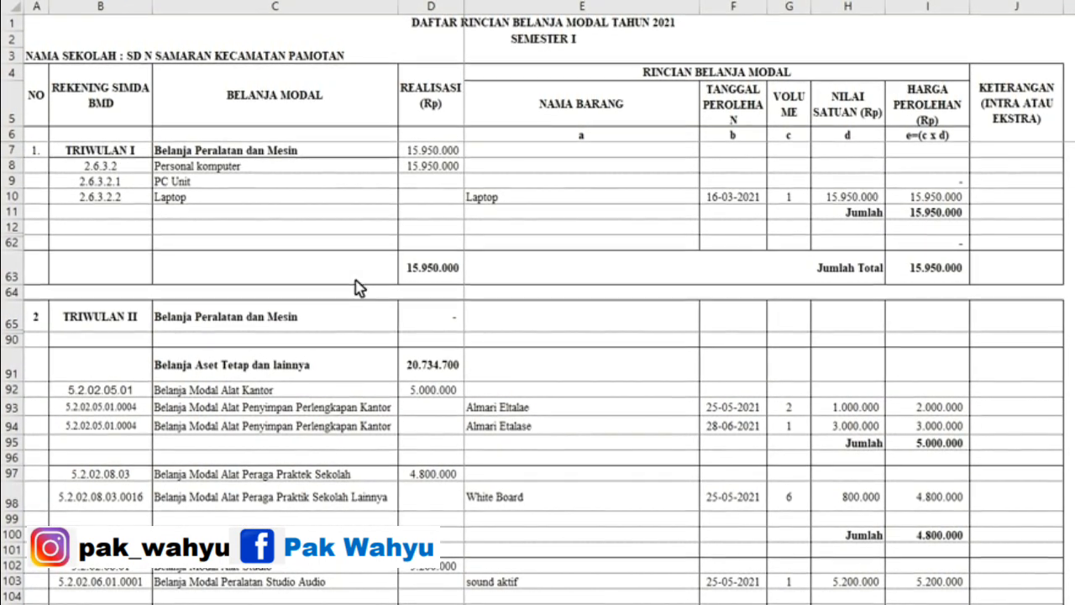
{"action": "left_click", "coordinate": [117, 154]}
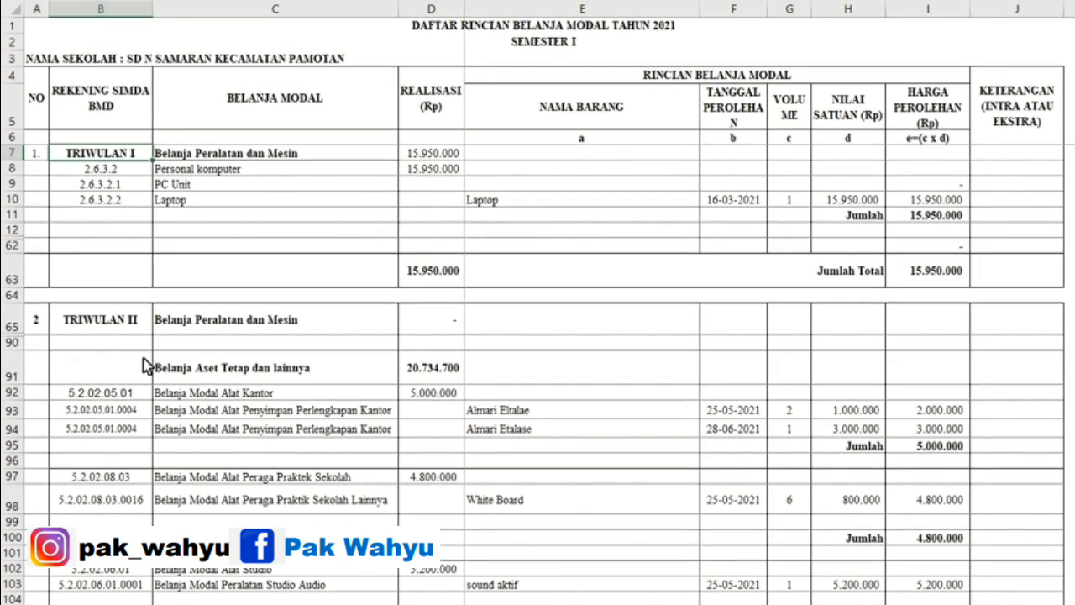
{"action": "left_click", "coordinate": [143, 366]}
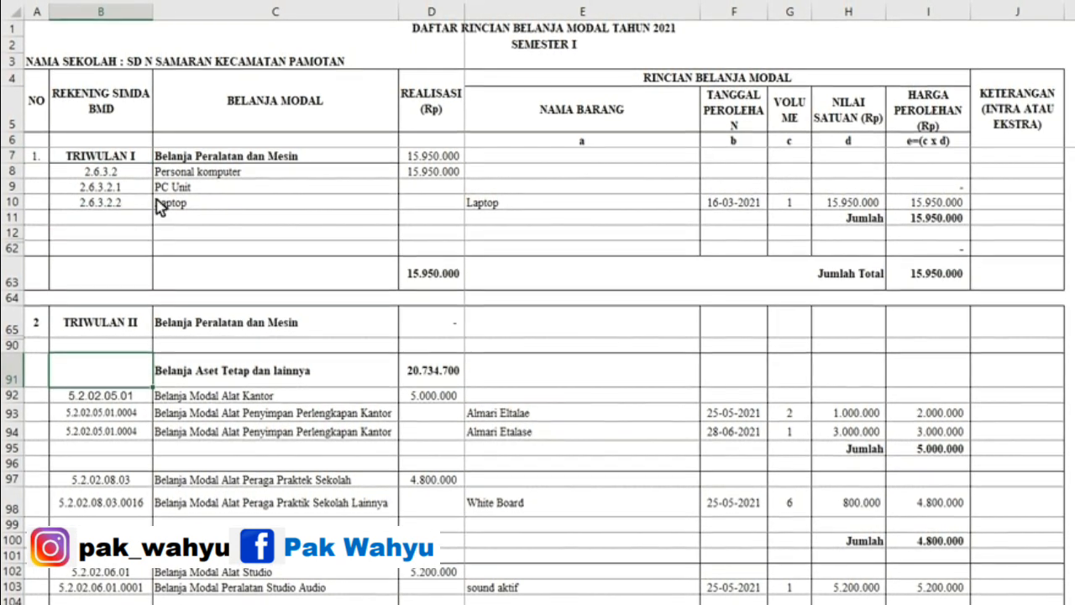
- Examine the TRIWULAN I account codes and descriptions for Personal komputer, PC Unit and Laptop, including the Laptop item name in E10
{"action": "left_click", "coordinate": [106, 176]}
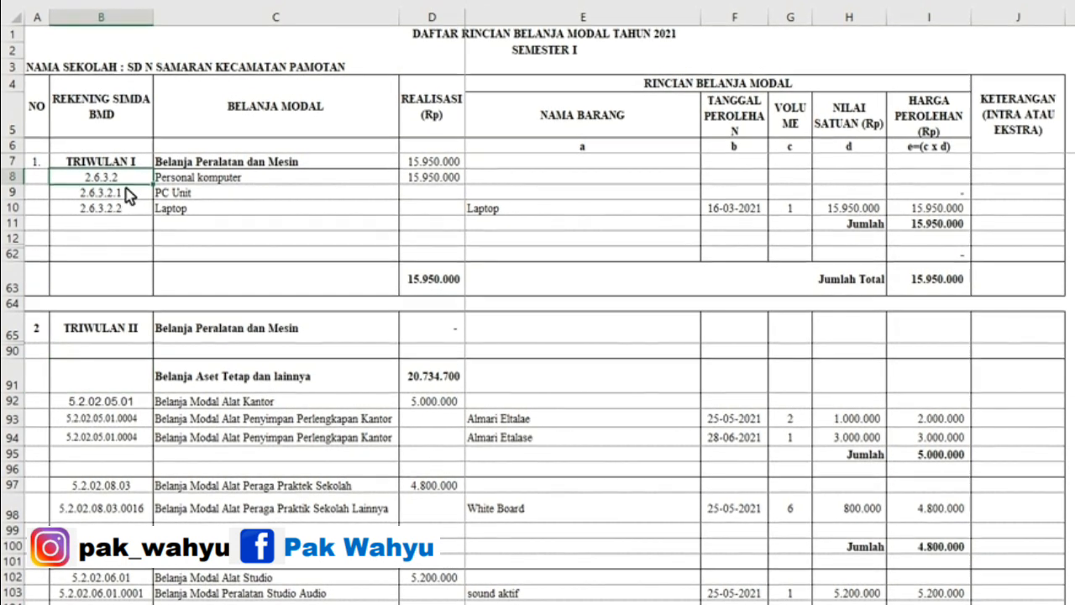
{"action": "left_click", "coordinate": [195, 178]}
{"action": "left_click_drag", "start_coordinate": [190, 186], "coordinate": [196, 228]}
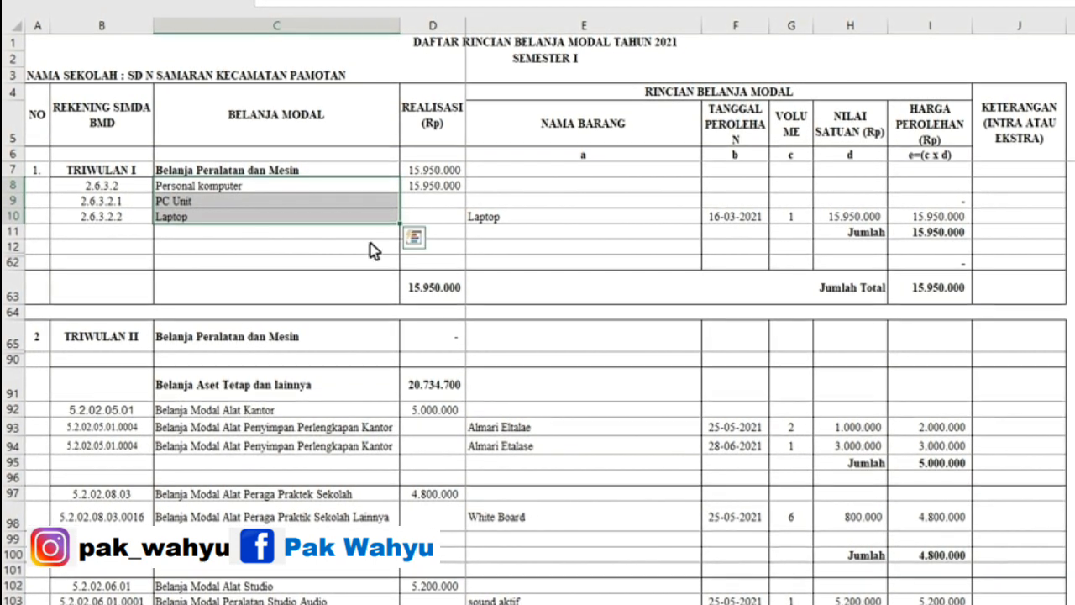
{"action": "left_click", "coordinate": [516, 220]}
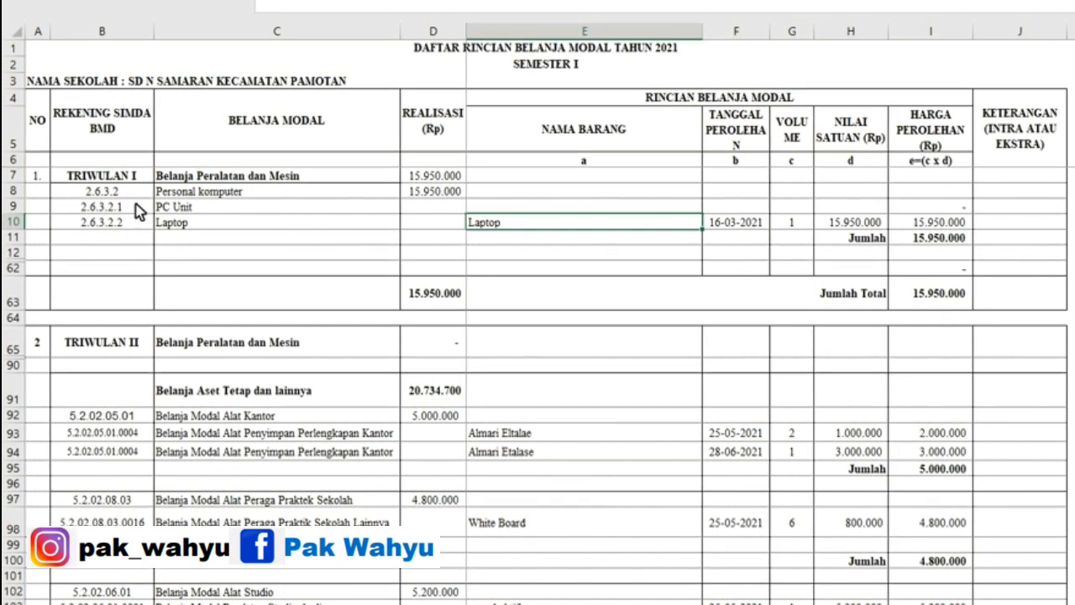
{"action": "left_click", "coordinate": [99, 191]}
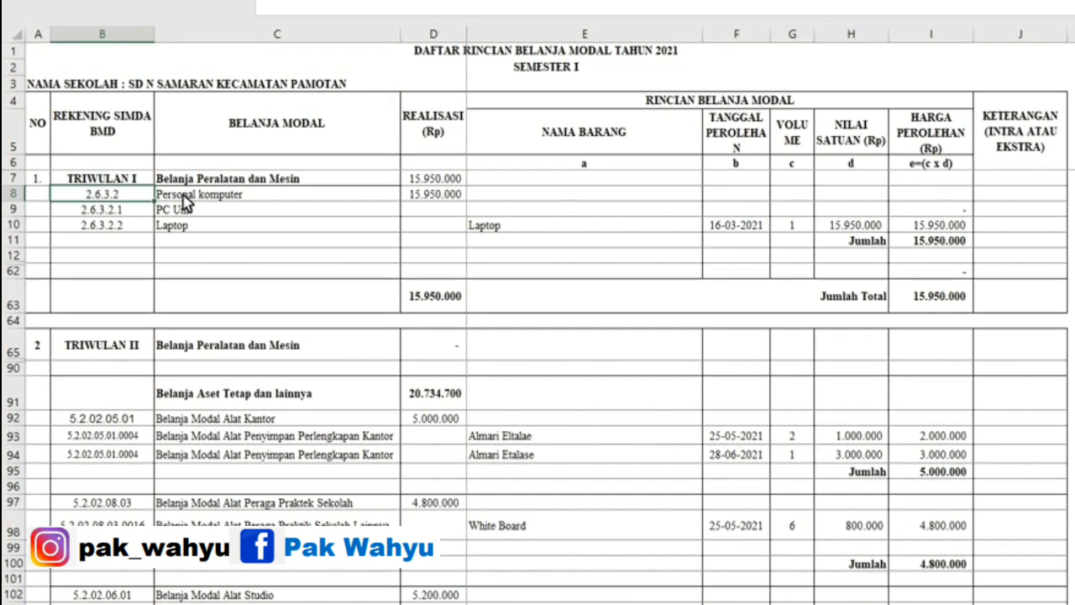
{"action": "left_click", "coordinate": [183, 198]}
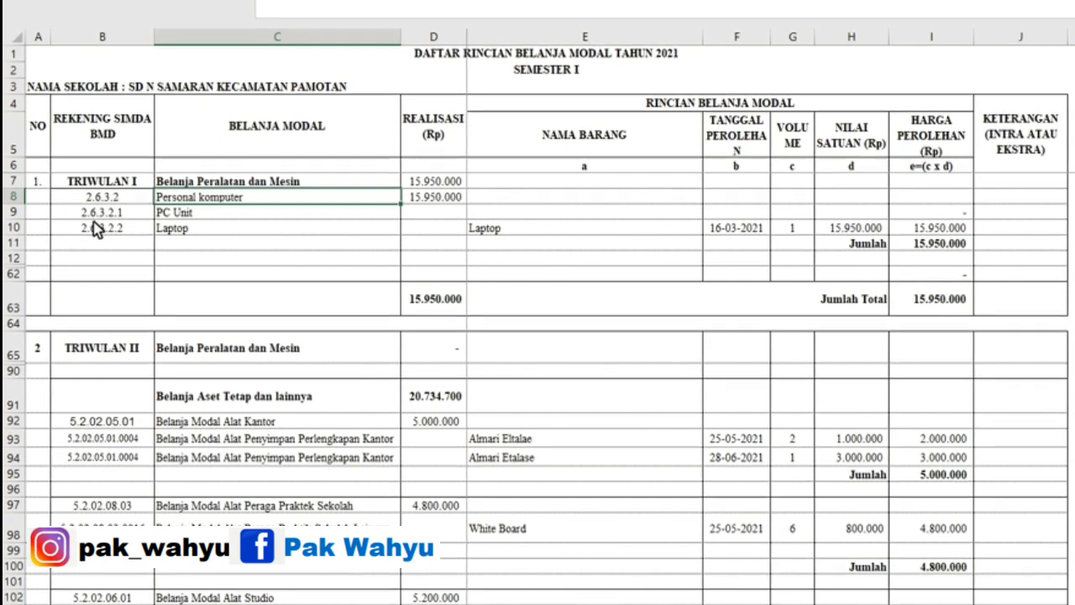
- Check the TRIWULAN I Laptop entry in row 10, covering its description, item name, acquisition date, volume and acquisition price
{"action": "left_click", "coordinate": [96, 214]}
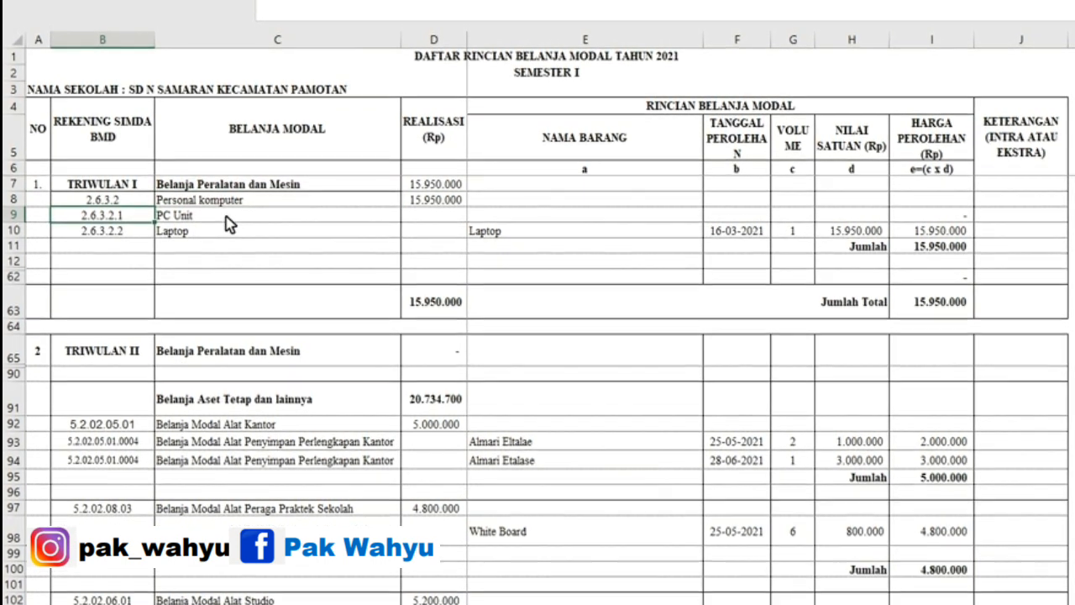
{"action": "left_click", "coordinate": [177, 234]}
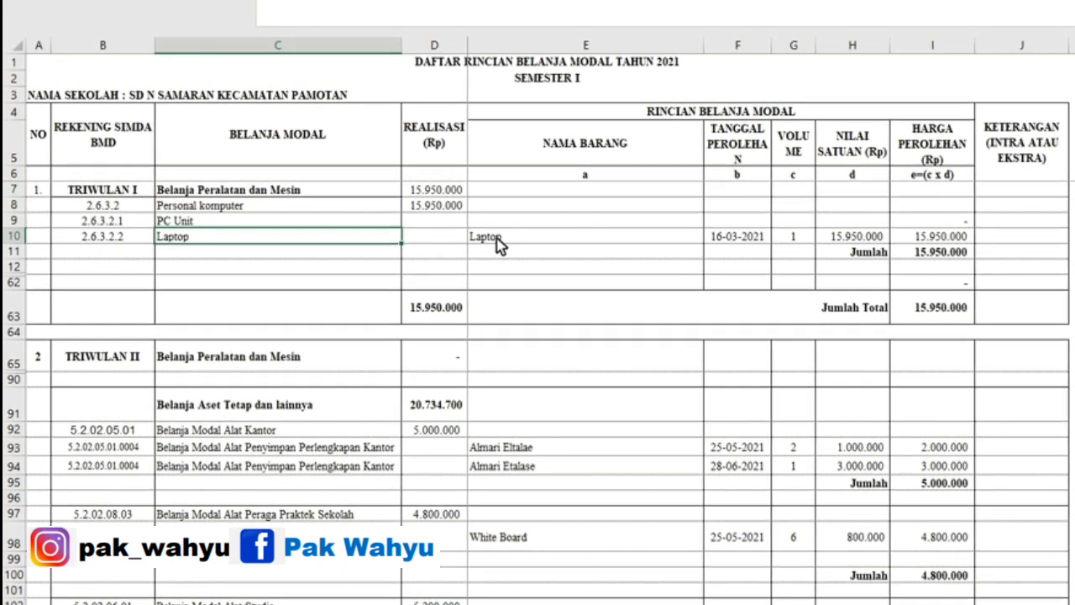
{"action": "left_click", "coordinate": [498, 244]}
{"action": "left_click", "coordinate": [731, 242]}
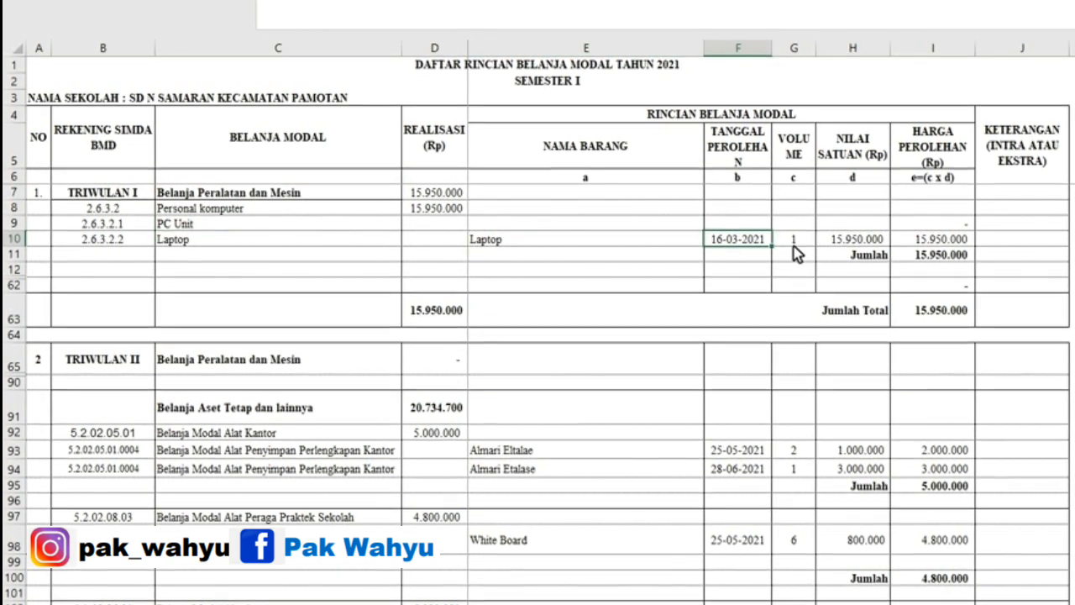
{"action": "left_click_drag", "start_coordinate": [794, 244], "coordinate": [794, 256]}
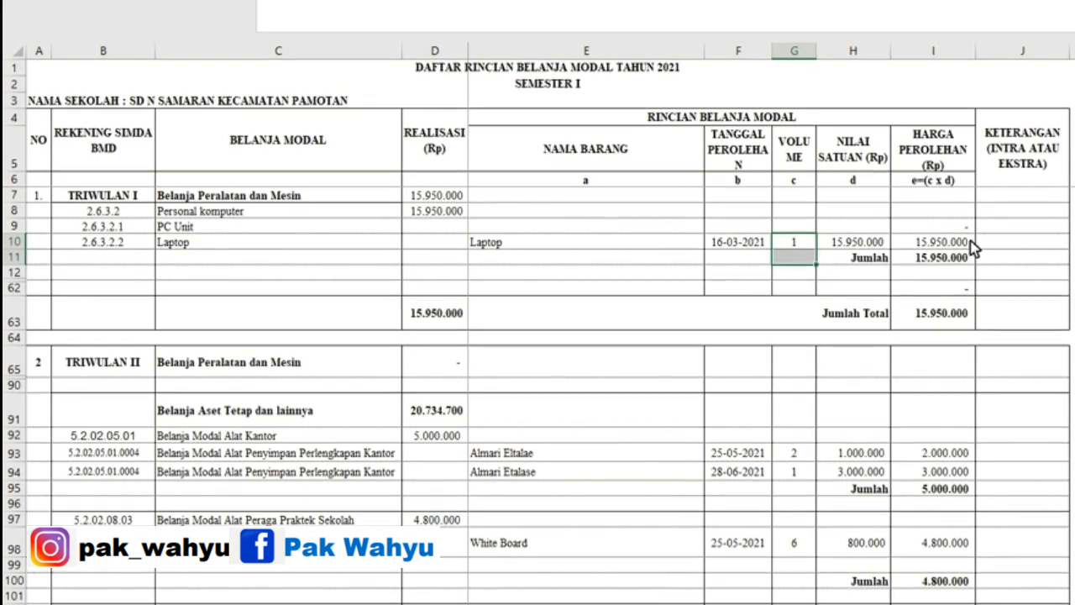
{"action": "left_click", "coordinate": [966, 243]}
- Examine the TRIWULAN II account codes and capital expenditure descriptions from Belanja Modal Alat Kantor in row 92 downward
{"action": "scroll", "coordinate": [273, 378], "scroll_direction": "down", "scroll_amount": 3}
{"action": "mouse_move", "coordinate": [97, 249]}
{"action": "left_mouse_down"}
{"action": "mouse_move", "coordinate": [307, 271]}
{"action": "mouse_move", "coordinate": [307, 568]}
{"action": "left_mouse_up"}
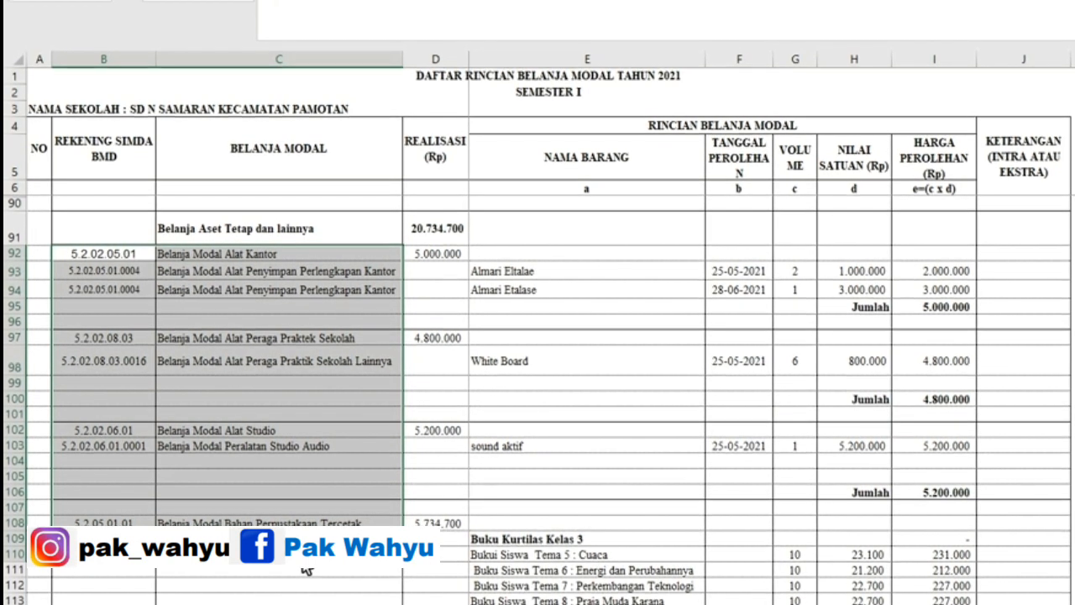
{"action": "left_click", "coordinate": [137, 446]}
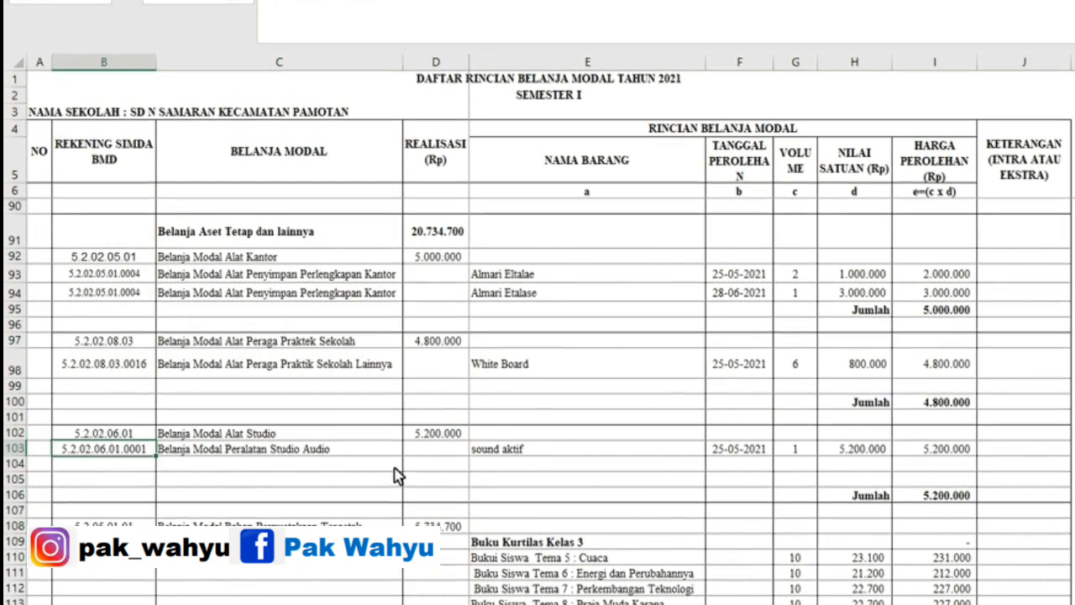
{"action": "left_click_drag", "start_coordinate": [252, 257], "coordinate": [265, 570]}
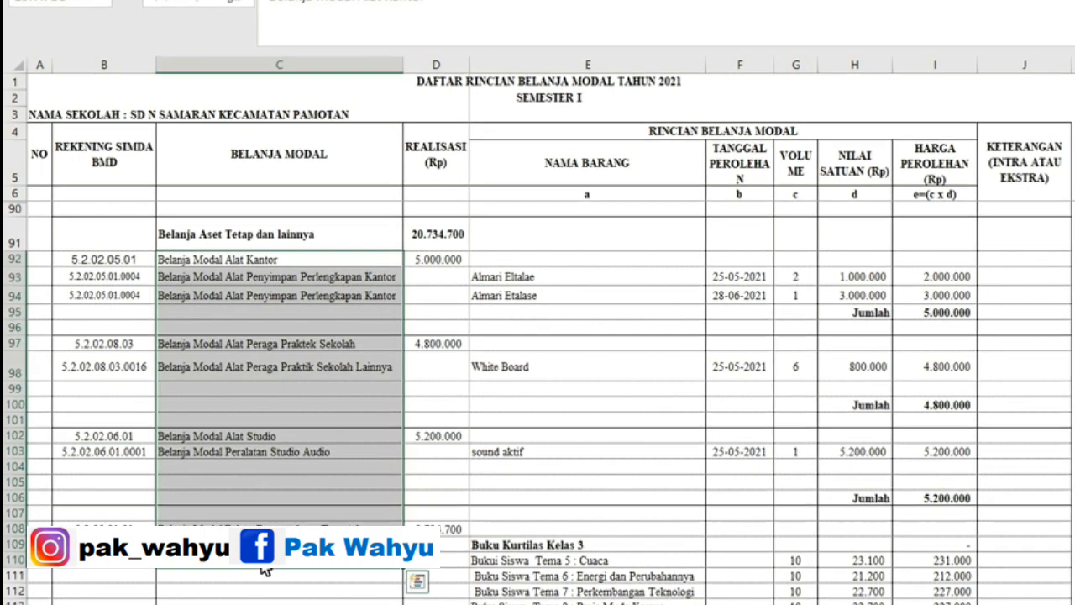
- Review the book items under Belanja Modal Bahan Perpustakaan Tercetak from D109 down to the overall fixed asset total
{"action": "scroll", "coordinate": [645, 459], "scroll_direction": "down", "scroll_amount": 4}
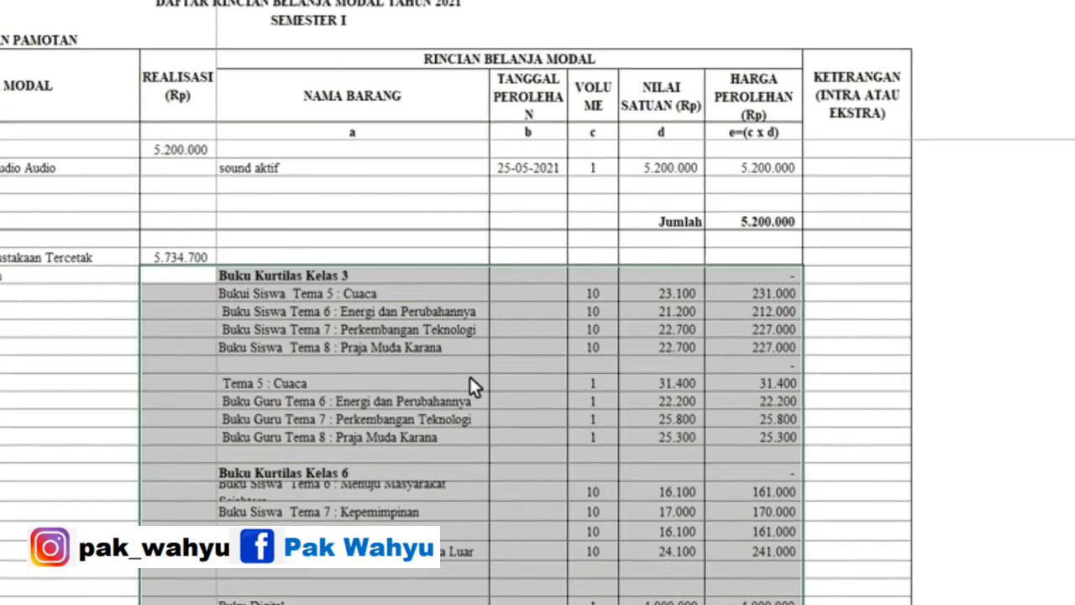
{"action": "scroll", "coordinate": [386, 396], "scroll_direction": "down", "scroll_amount": 1}
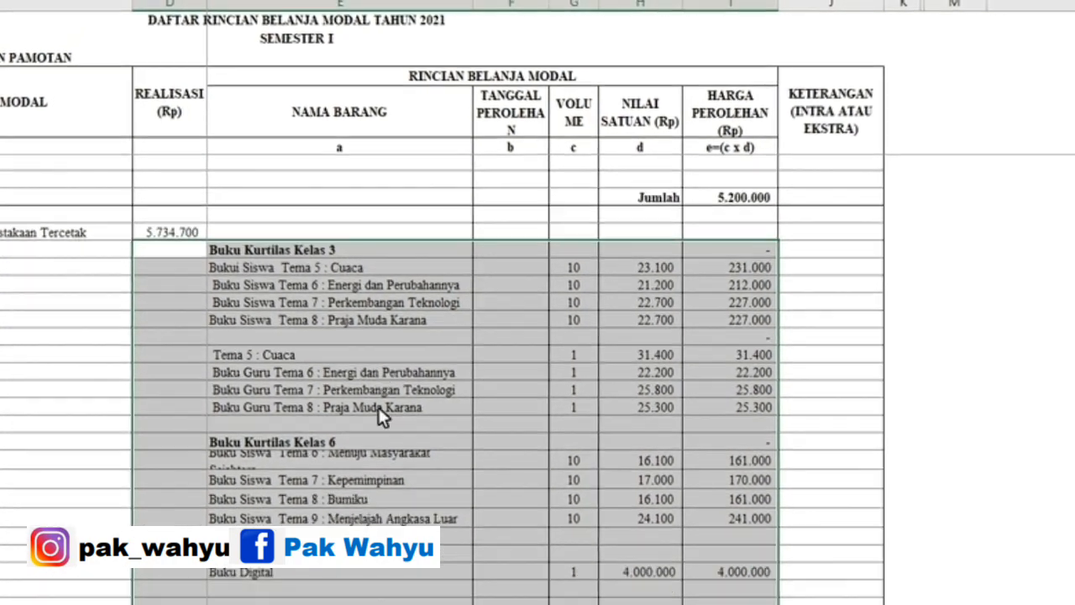
{"action": "scroll", "coordinate": [378, 407], "scroll_direction": "down", "scroll_amount": 3}
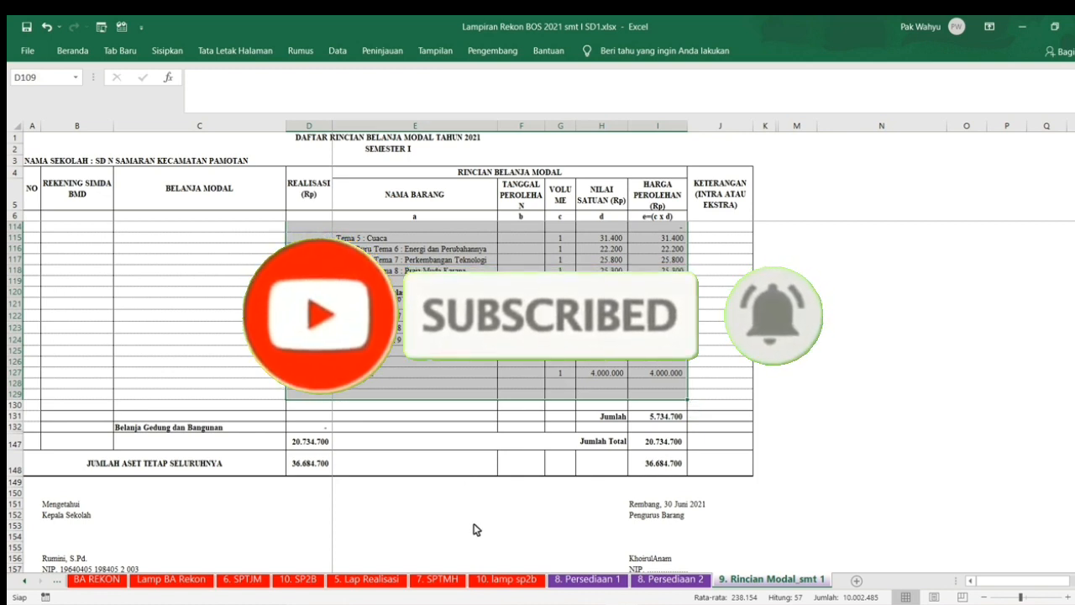
- Look back through the sheets from 8. Persediaan 1 to BA REKON, including 5. Lap Realisasi and 6. SPTJM
{"action": "left_click", "coordinate": [592, 580]}
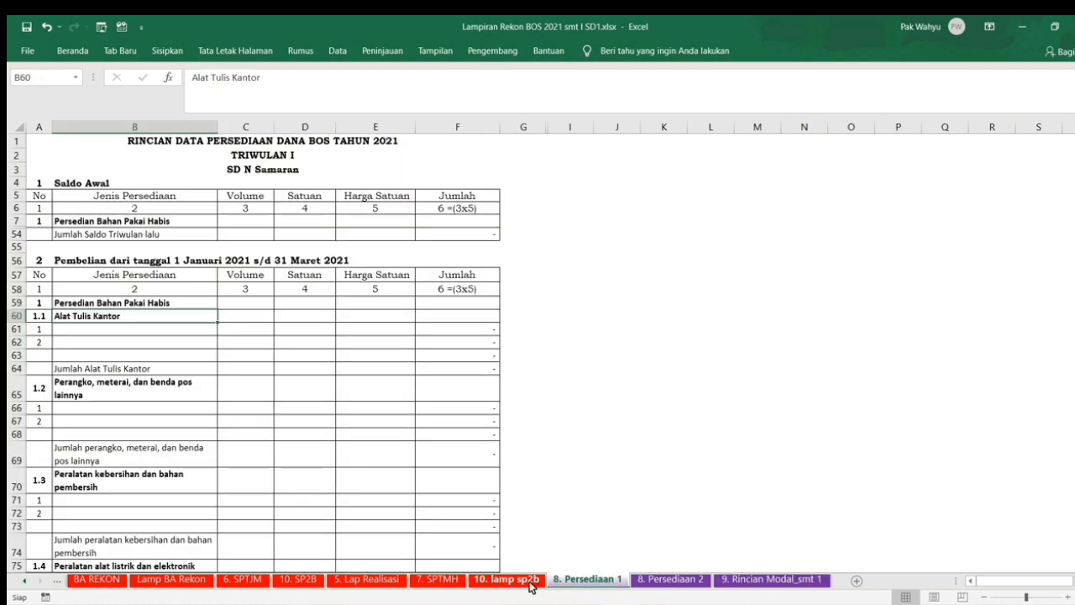
{"action": "left_click", "coordinate": [531, 584]}
{"action": "left_click", "coordinate": [441, 580]}
{"action": "left_click", "coordinate": [357, 583]}
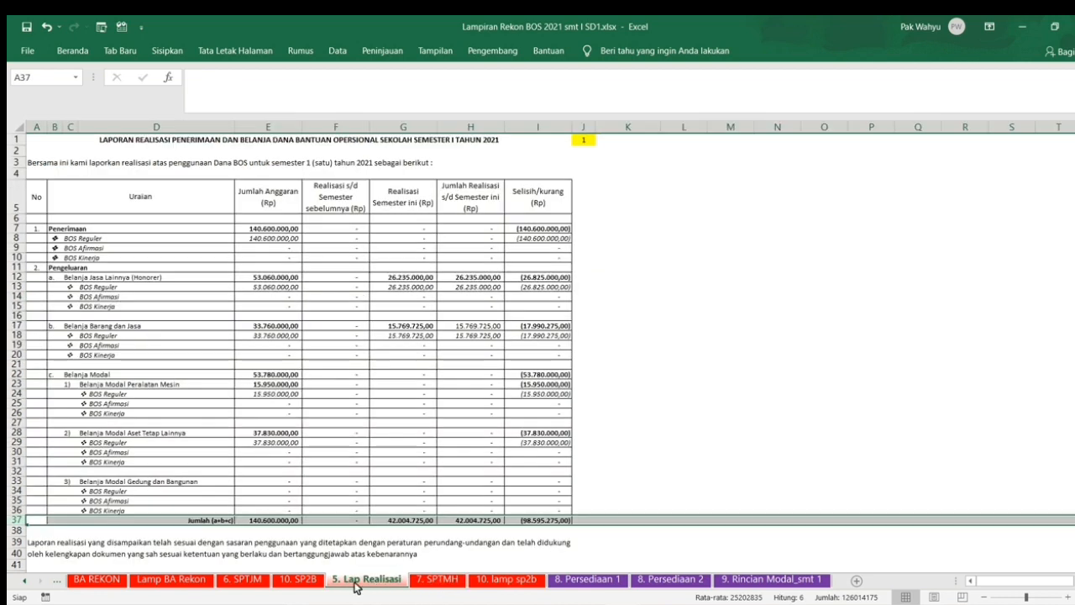
{"action": "left_click", "coordinate": [298, 580]}
{"action": "left_click", "coordinate": [244, 581]}
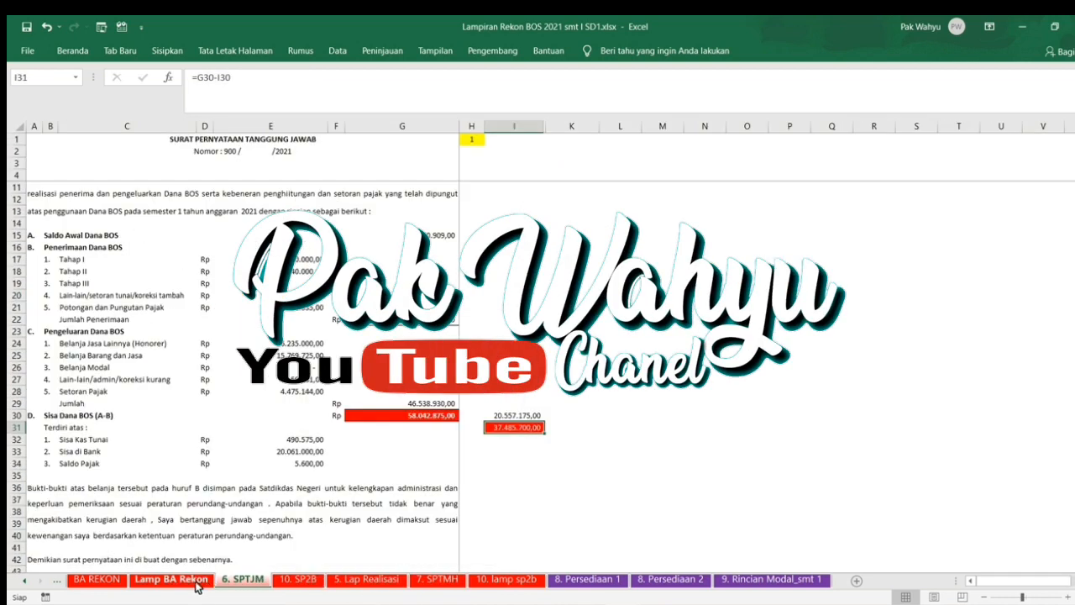
{"action": "left_click", "coordinate": [179, 578]}
{"action": "left_click", "coordinate": [111, 582]}
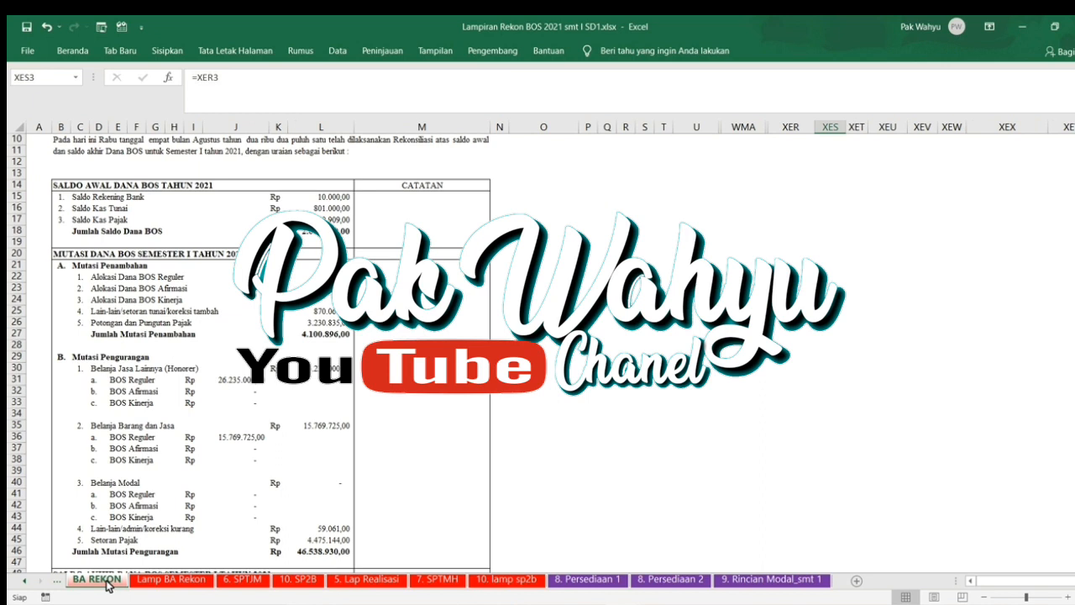
- Check the BOS Reguler amount for Belanja Jasa Lainnya in J31 of BA REKON and view the Lamp BA Rekon sheet
{"action": "left_click", "coordinate": [30, 583]}
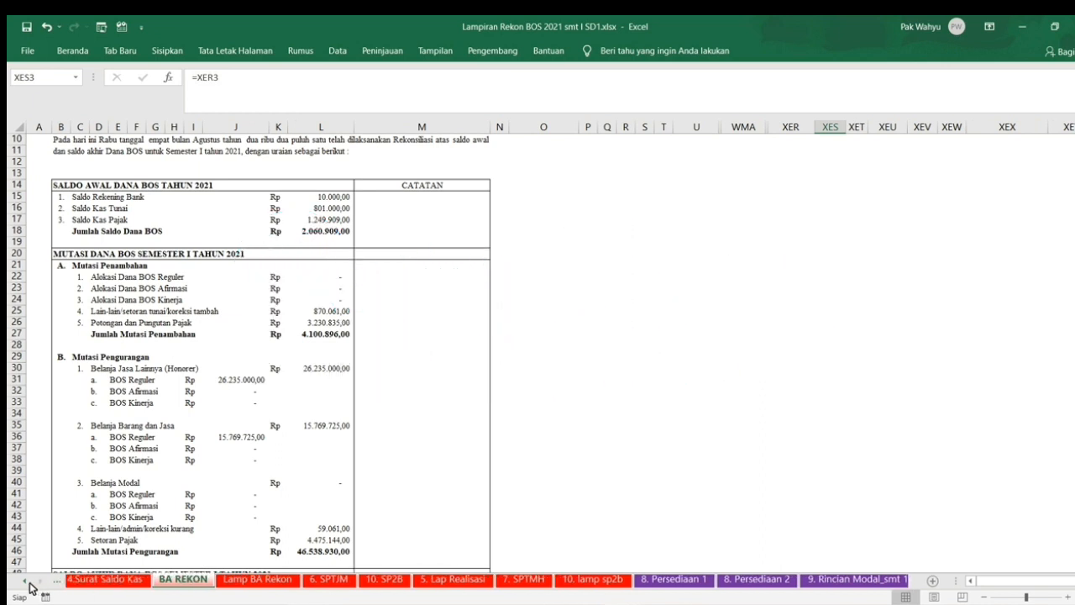
{"action": "left_click", "coordinate": [247, 379]}
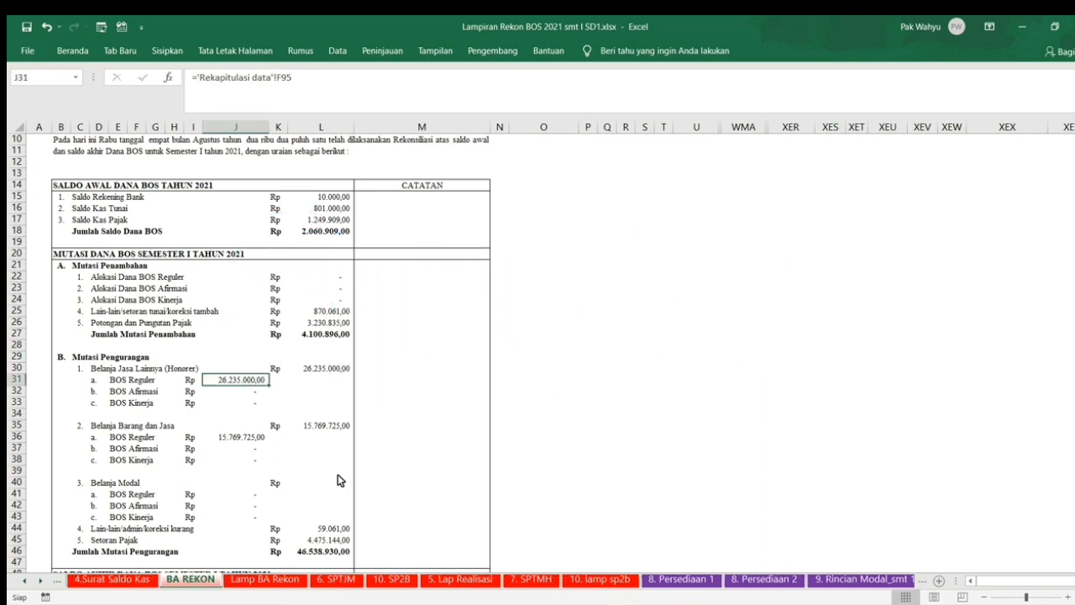
{"action": "left_click", "coordinate": [284, 578]}
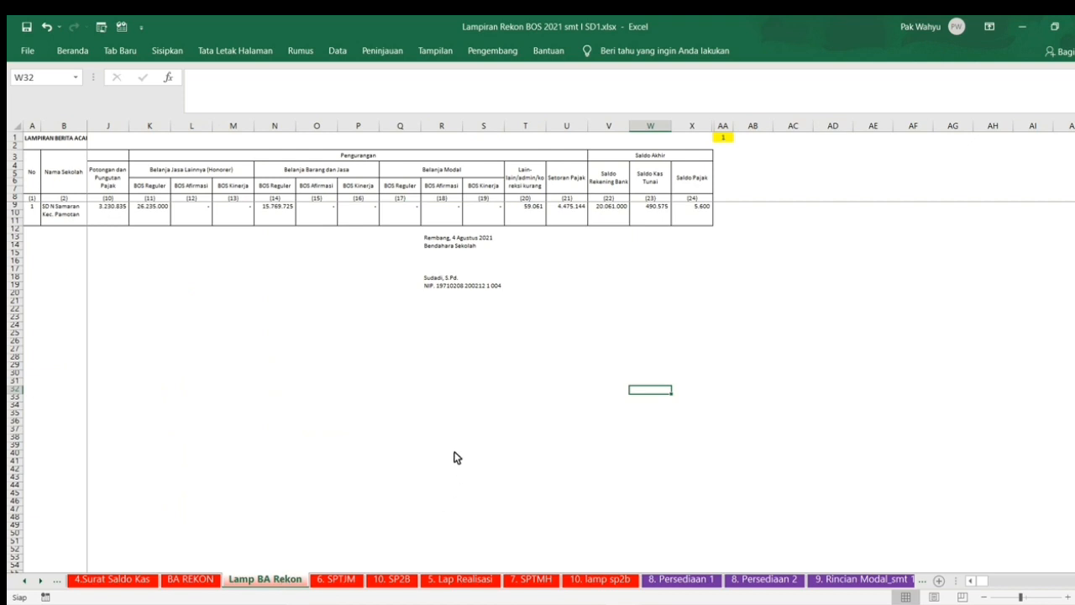